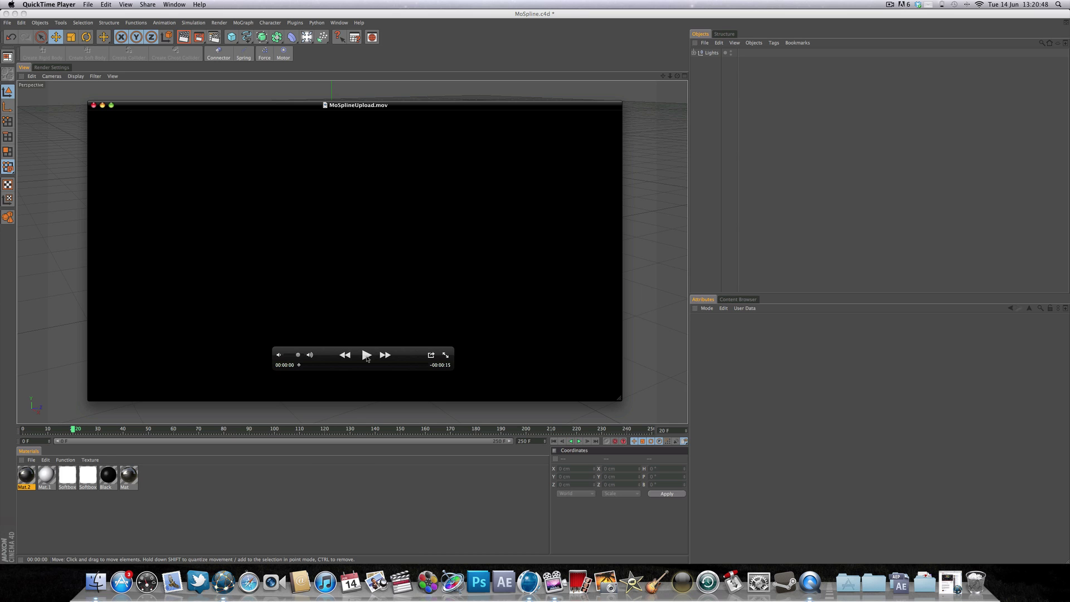
Play the MoSplineUpload.mov preview of spheres on spline stems through to its 'Tutorial Coming Soon' title
left_click(366, 354)
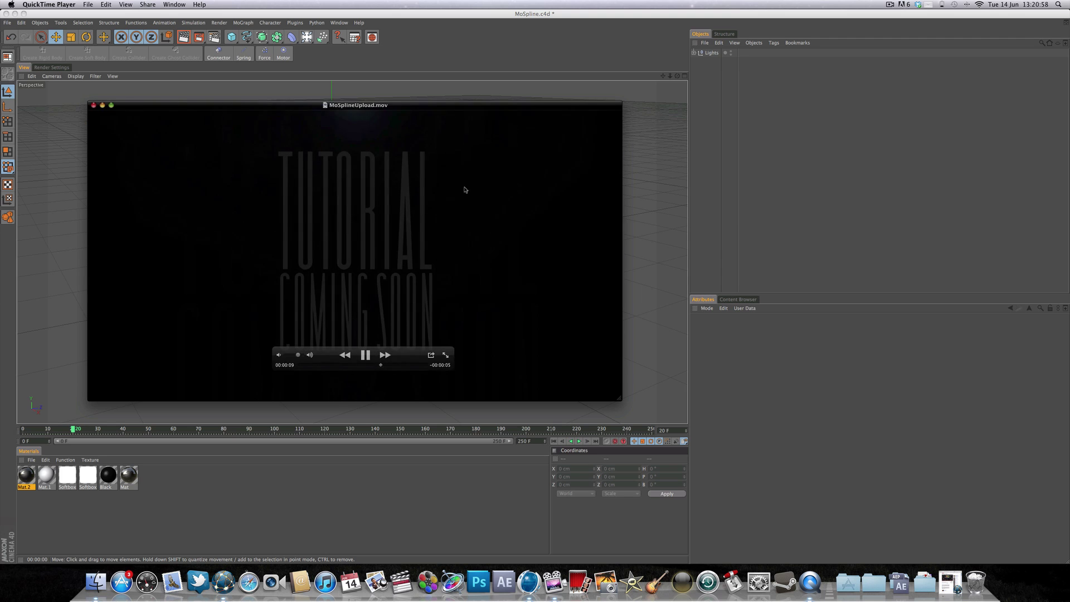
Close the QuickTime preview and add a MoSpline (Length 200 cm) from Cinema 4D's MoGraph menu
left_click(94, 106)
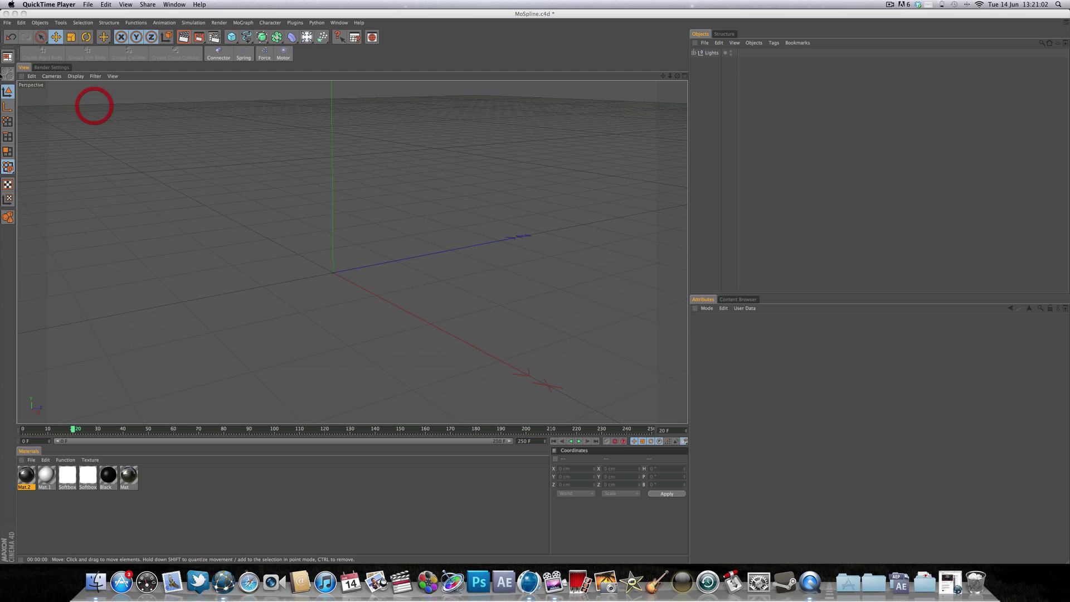
left_click(711, 78)
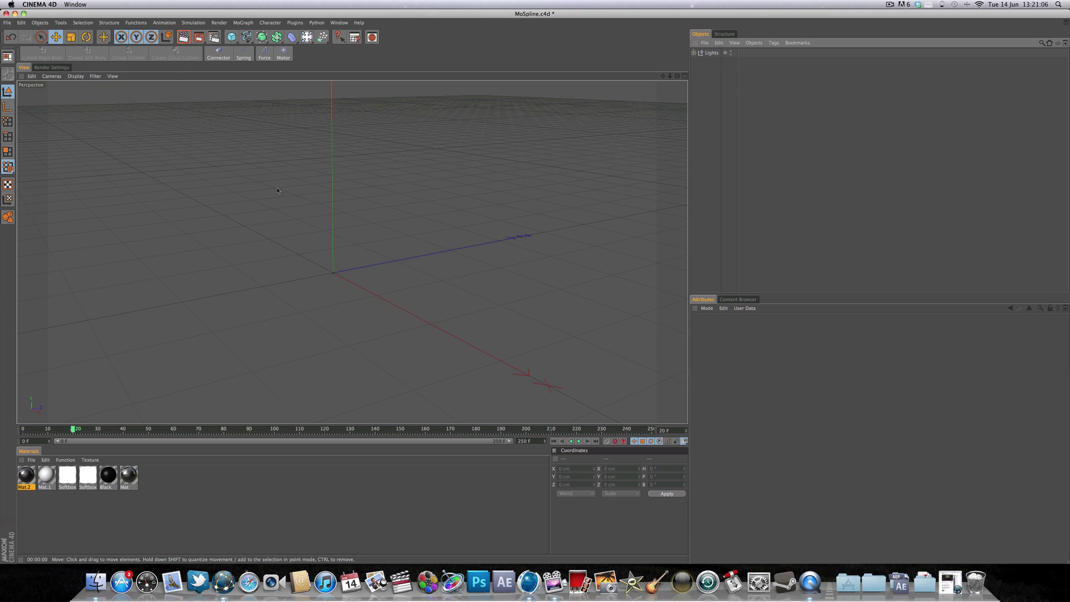
left_click(244, 23)
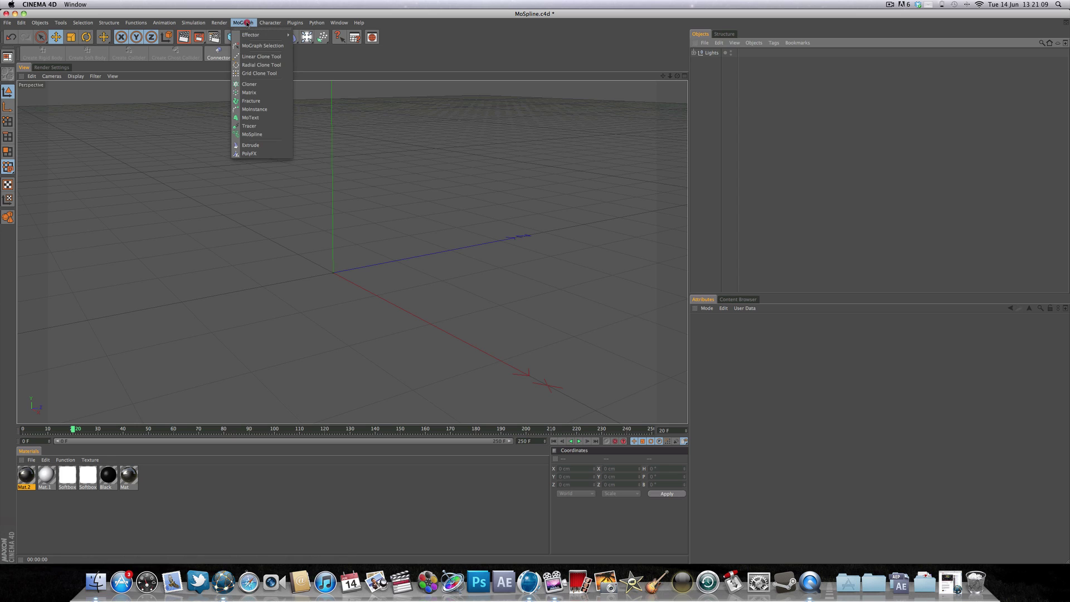
left_click(281, 135)
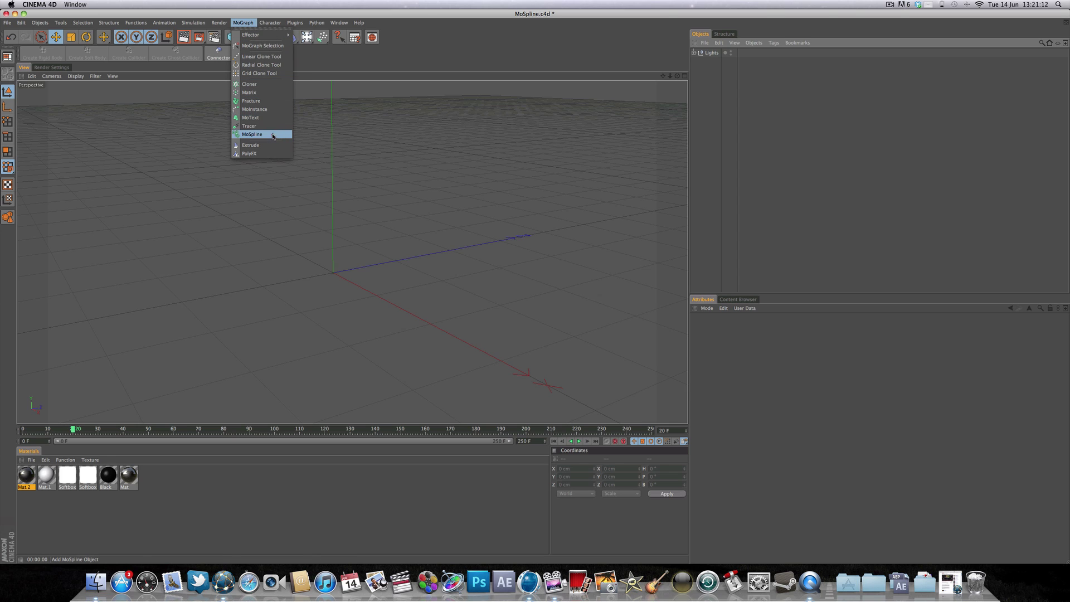
left_click(273, 135)
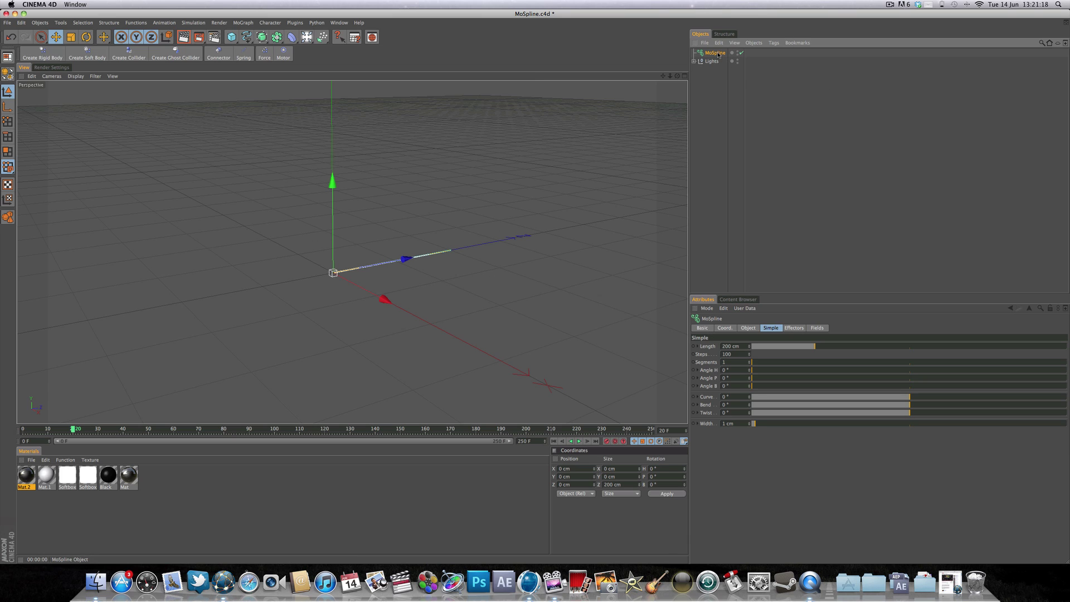
In the MoSpline's Simple settings, swing the heading angle and return Angle H to 0°
left_click(778, 330)
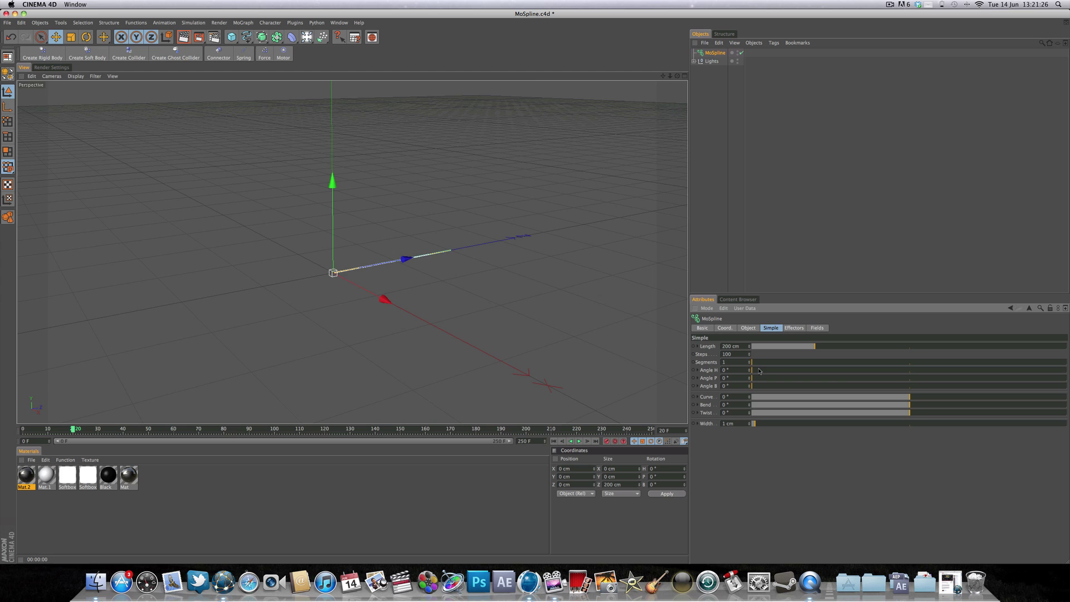
left_click_drag(758, 372, 830, 381)
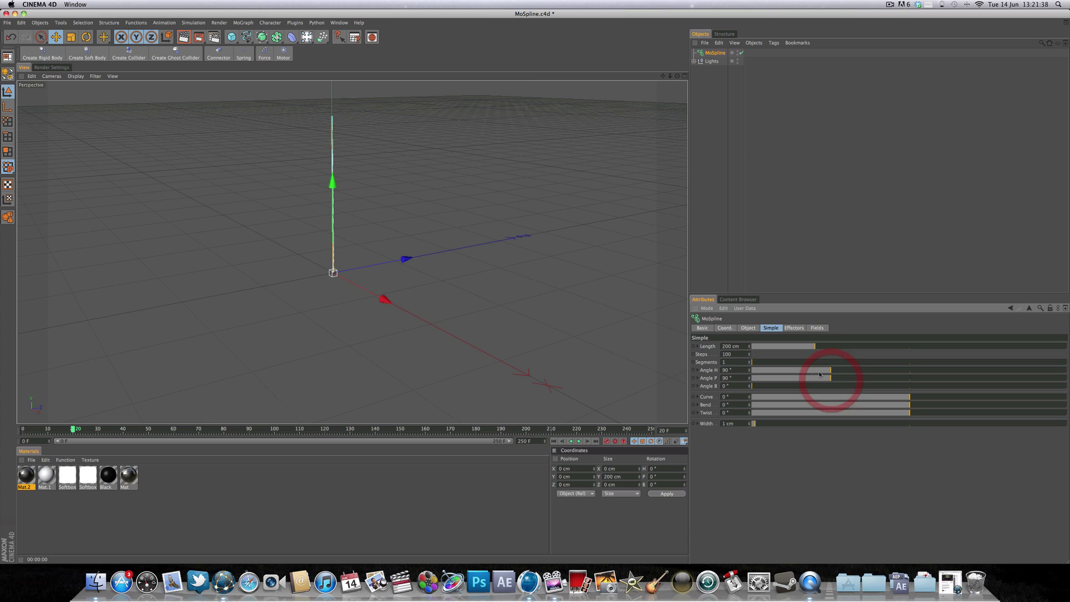
left_click_drag(825, 370, 748, 372)
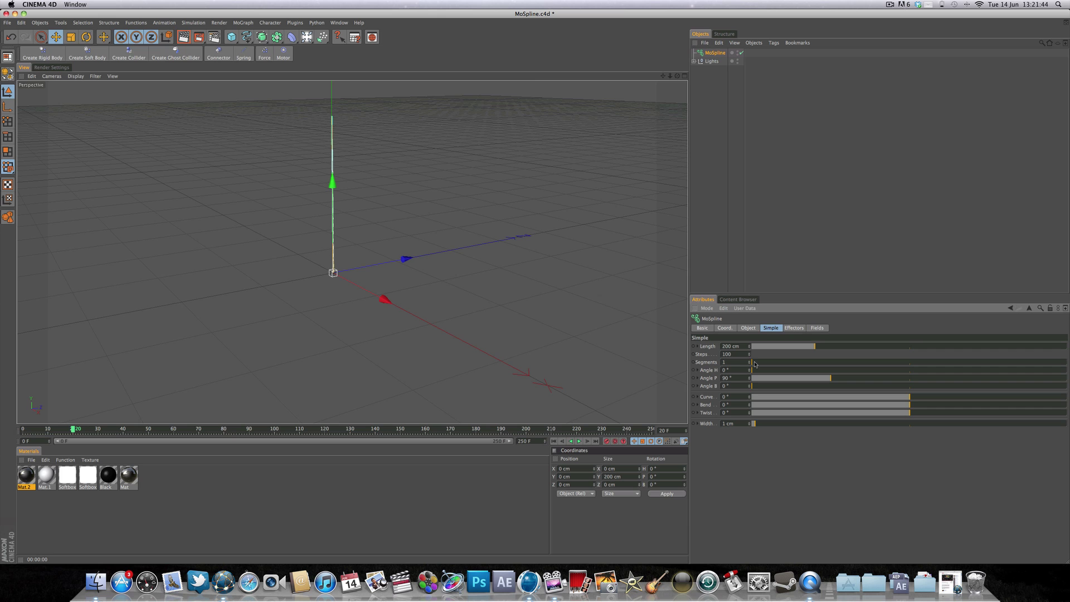
Try more MoSpline segments, a longer length (undone) and a curve bend
mouse_move(755, 365)
left_mouse_down()
mouse_move(969, 363)
mouse_move(748, 366)
left_mouse_up()
mouse_move(788, 347)
left_mouse_down()
mouse_move(1039, 346)
mouse_move(780, 347)
left_mouse_up()
key("super+z")
mouse_move(901, 397)
left_mouse_down()
mouse_move(823, 397)
mouse_move(908, 399)
left_mouse_up()
left_click(711, 53)
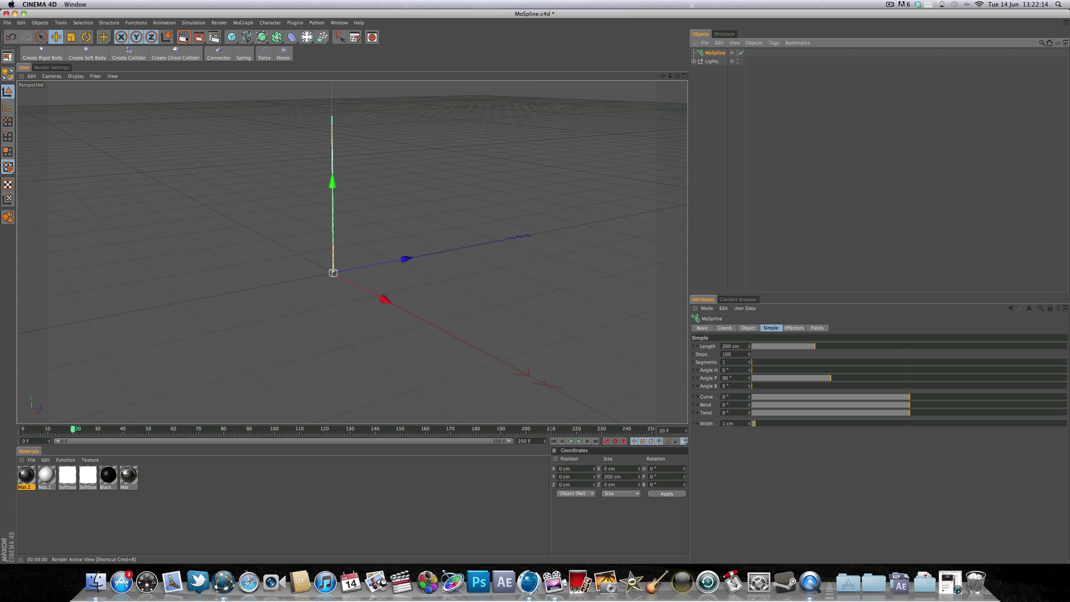
left_click(183, 36)
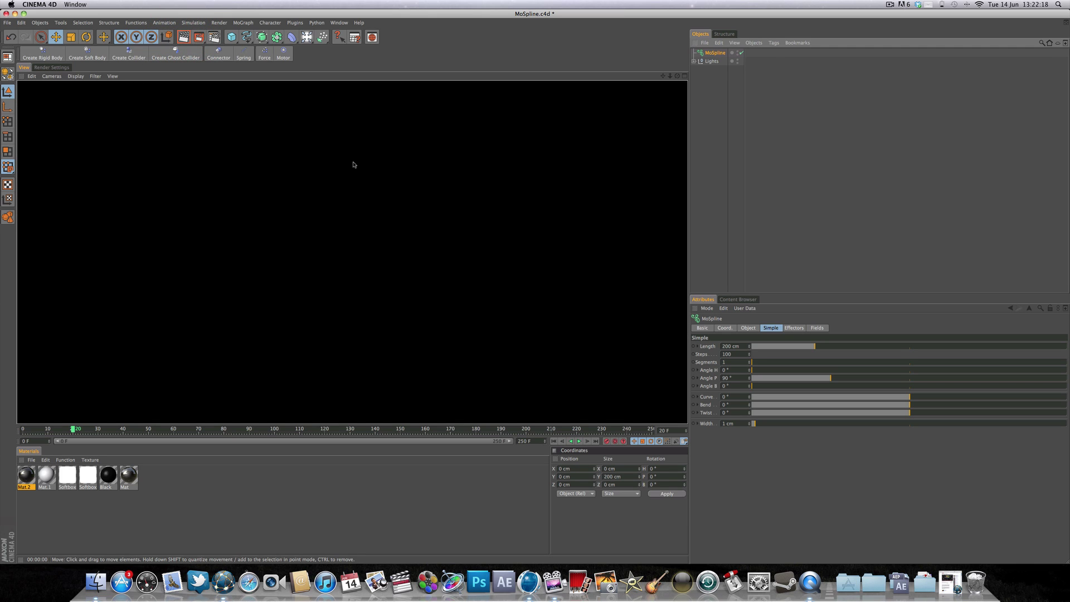
left_click(171, 160)
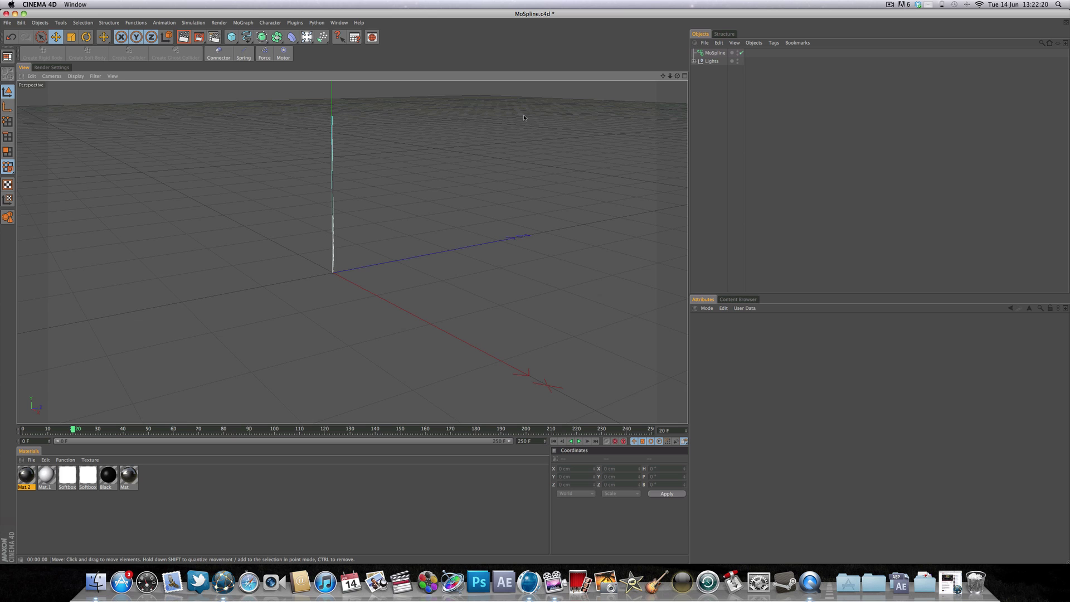
middle_click_drag(495, 104, 516, 125, "alt")
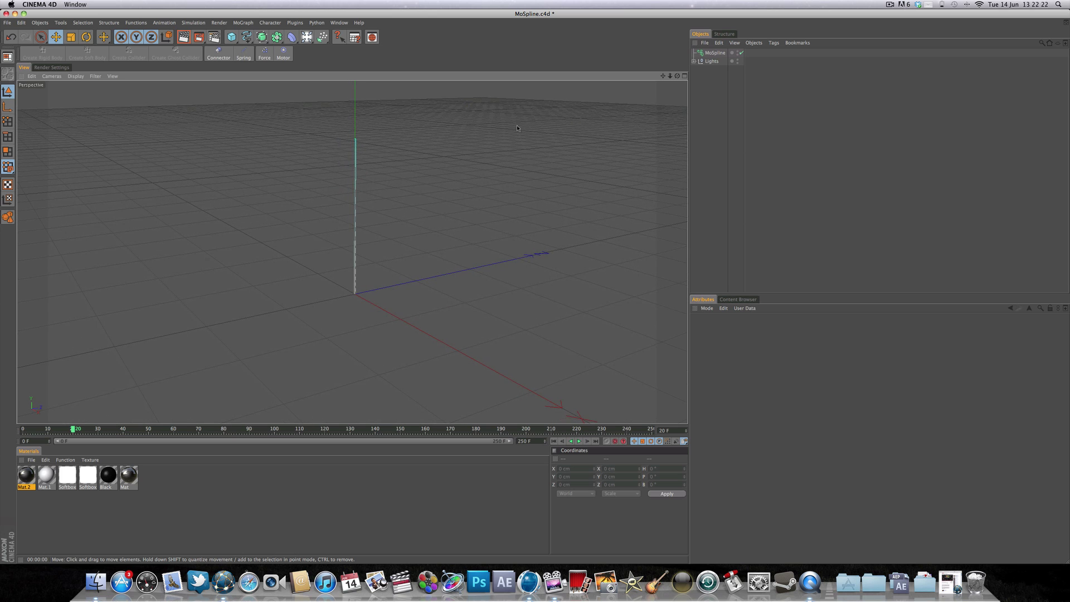
left_click(712, 53)
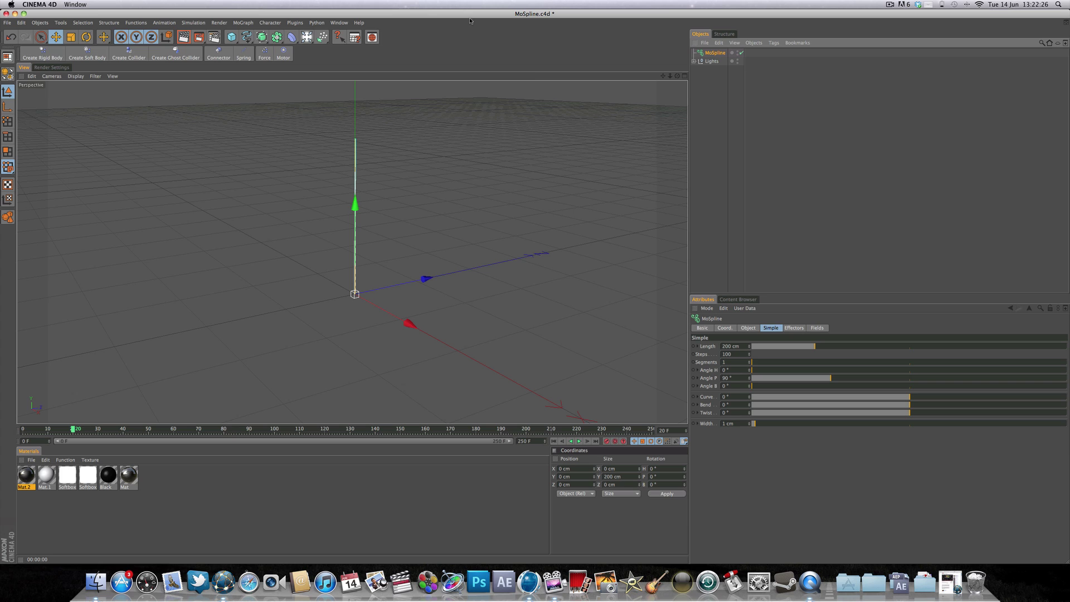
Add a Circle spline and a Sweep NURBS generator to the scene
left_click(248, 41)
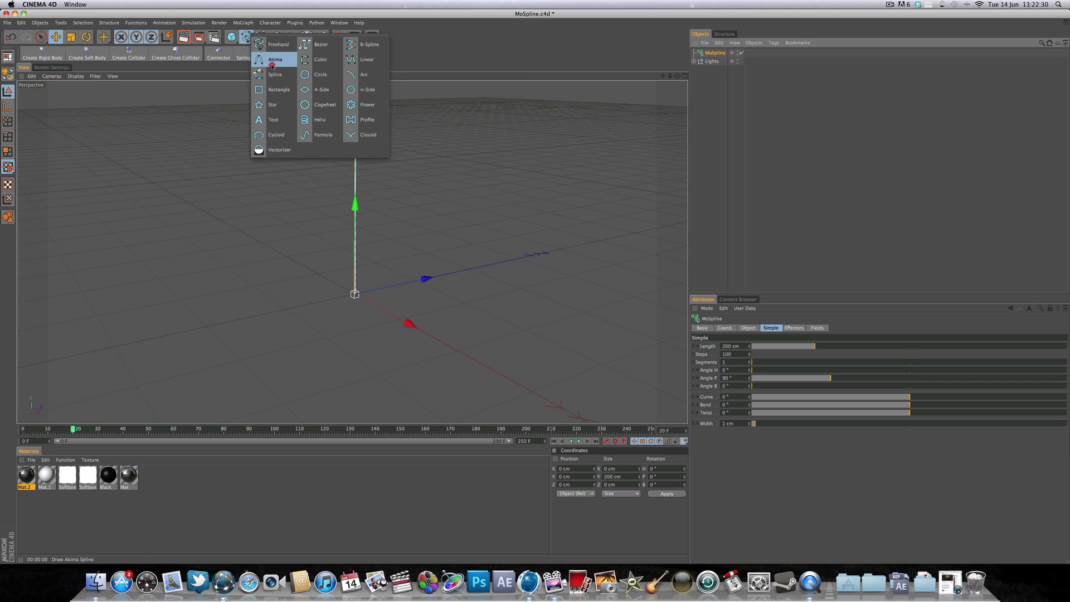
left_click(339, 76)
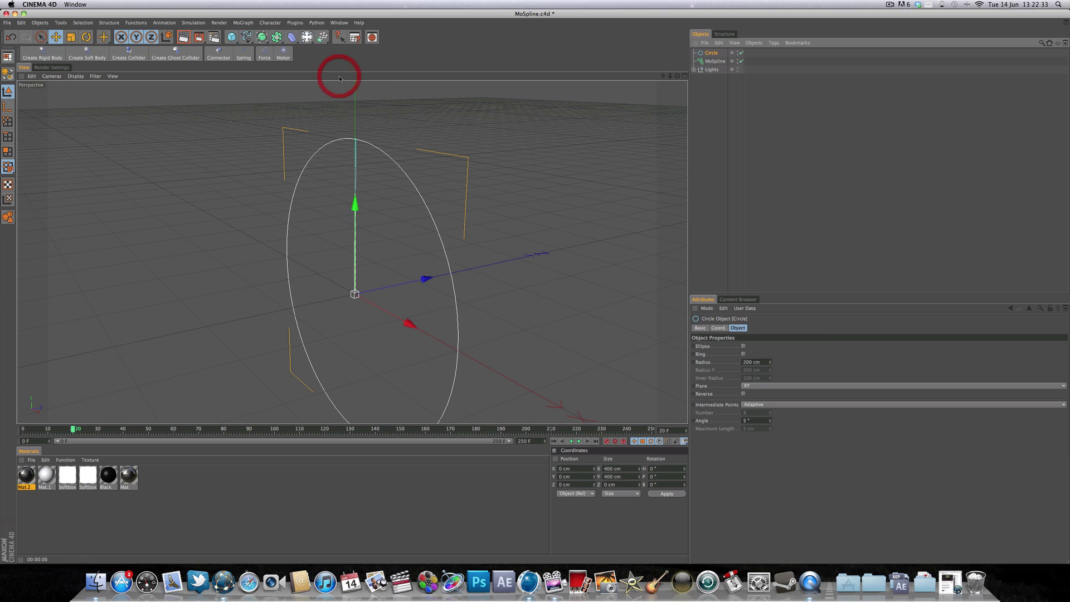
left_click(278, 38)
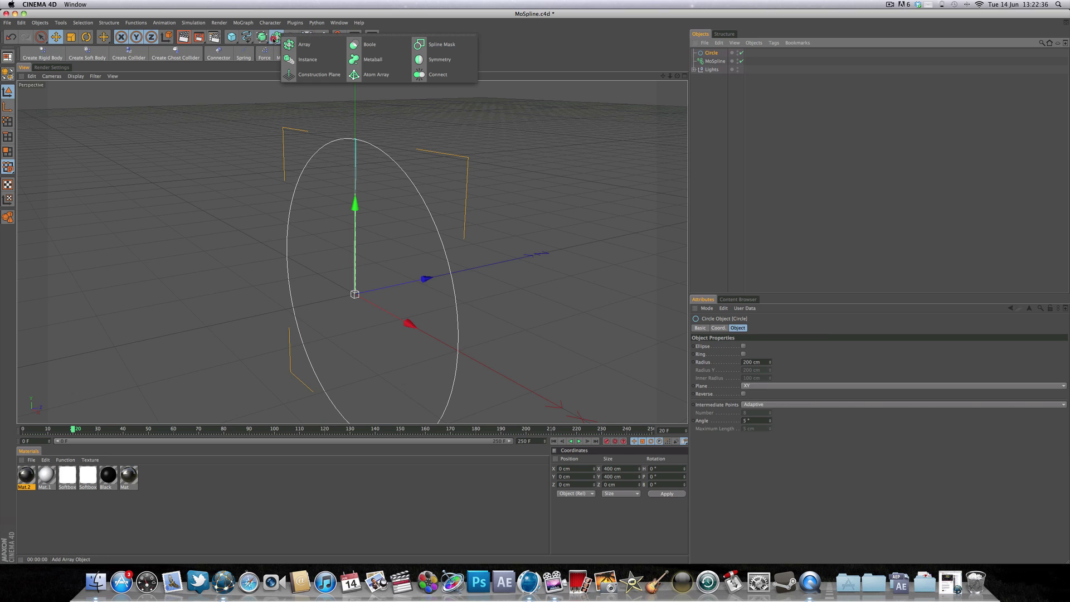
left_click(261, 38)
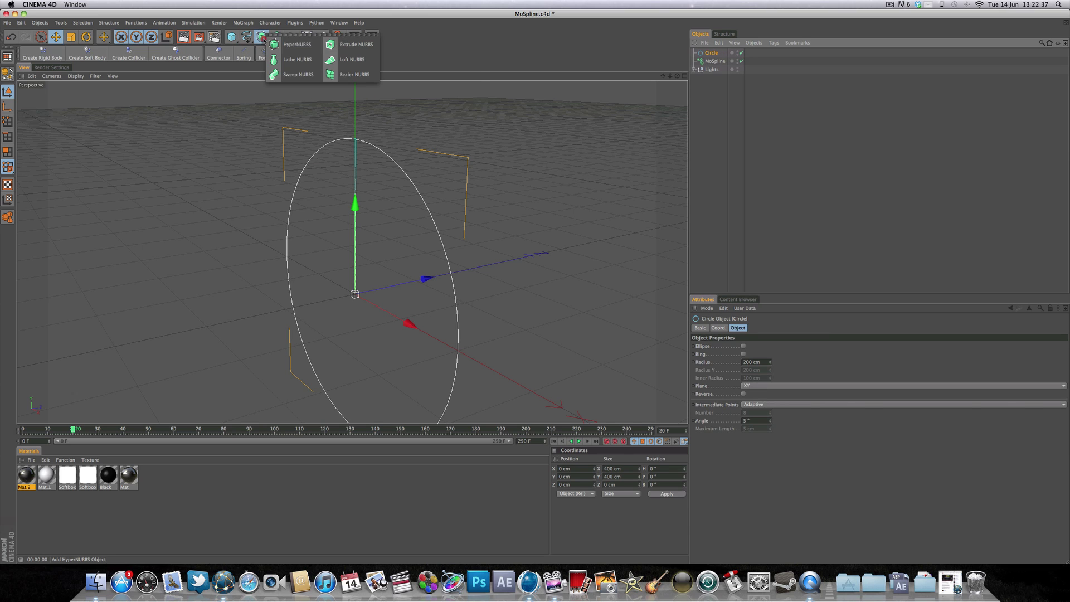
left_click(310, 75)
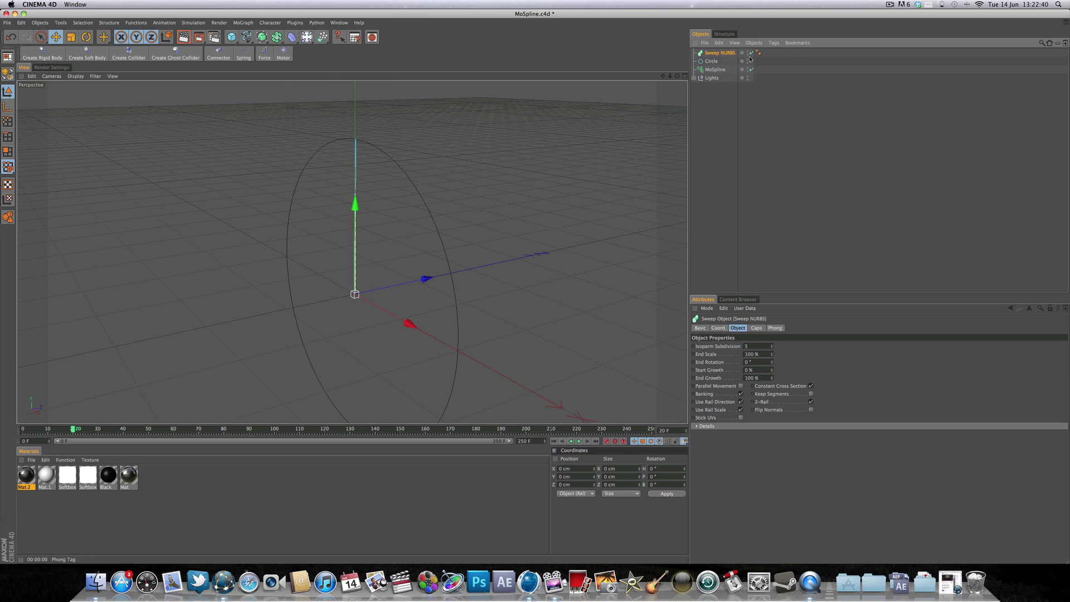
Nest the Circle and then the MoSpline inside the Sweep NURBS and check each object
left_click(711, 62)
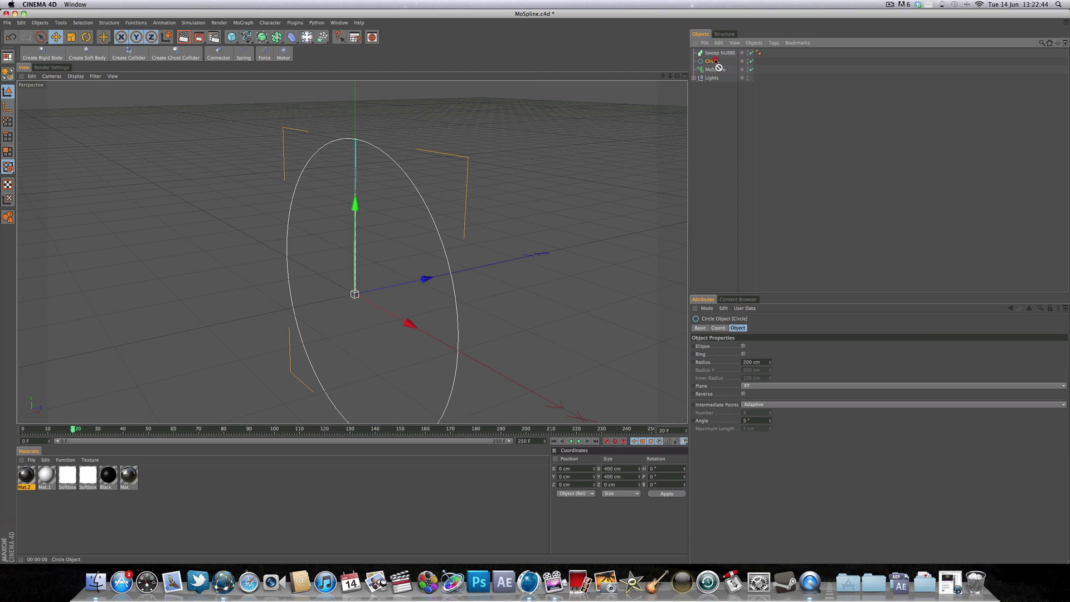
left_click_drag(716, 59, 718, 53)
left_click_drag(718, 64, 721, 62)
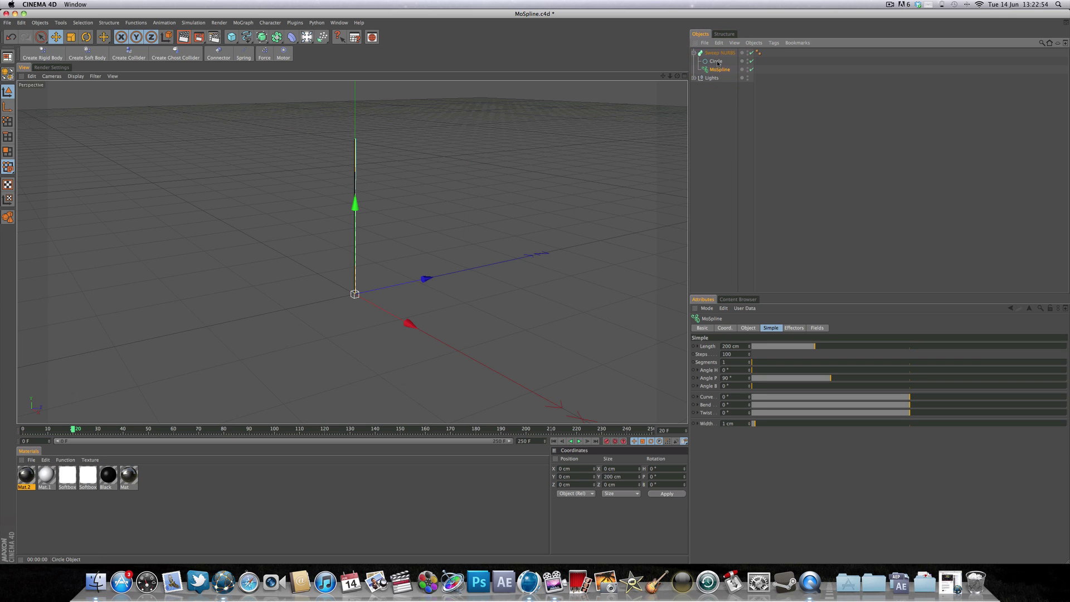
left_click(717, 61)
left_click(720, 69)
left_click(717, 62)
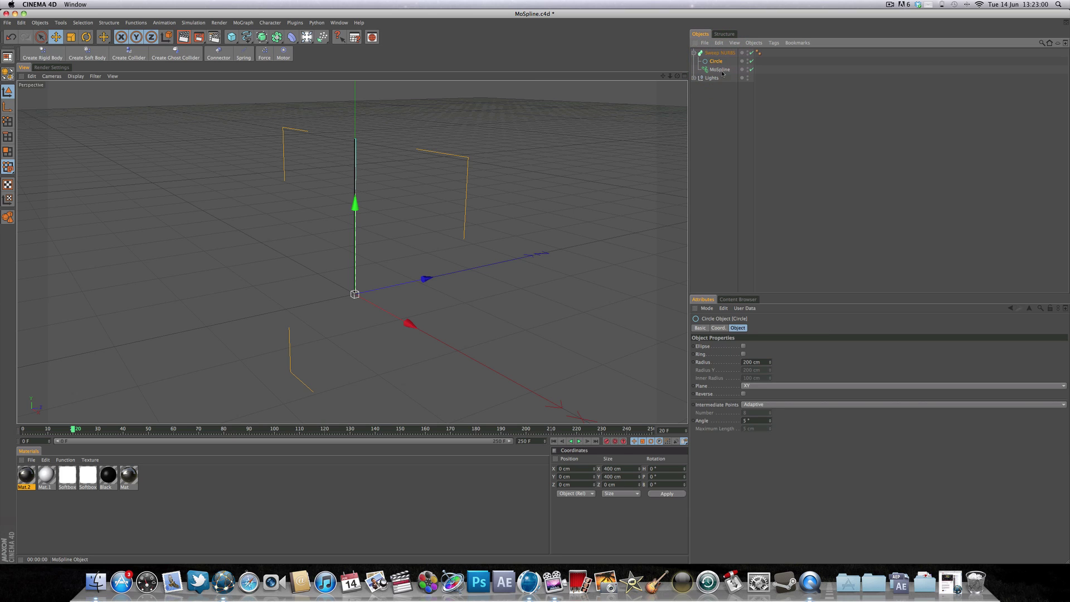
left_click(721, 70)
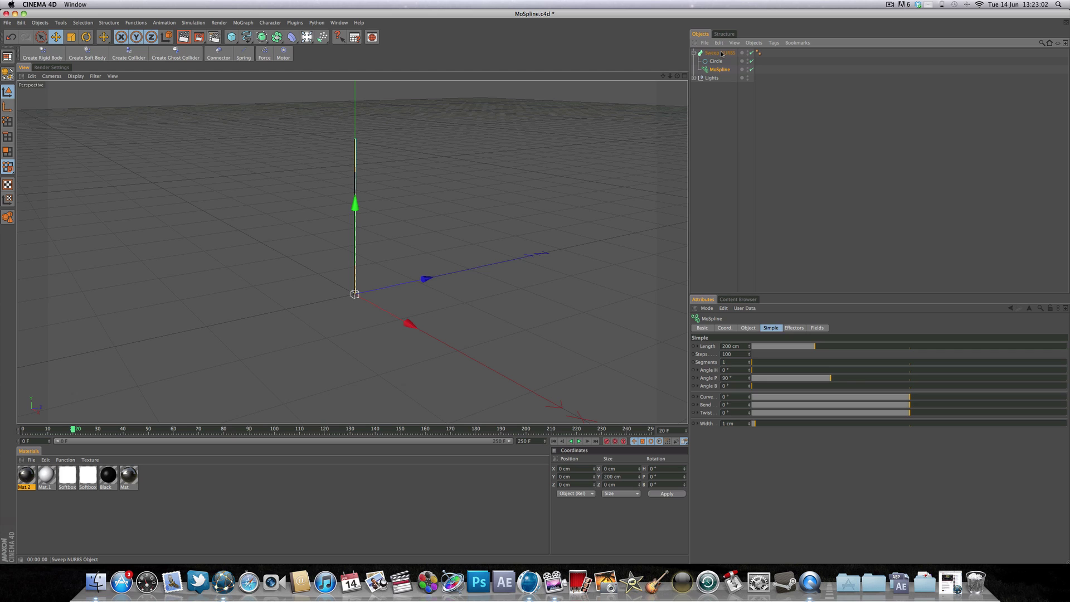
left_click(721, 53)
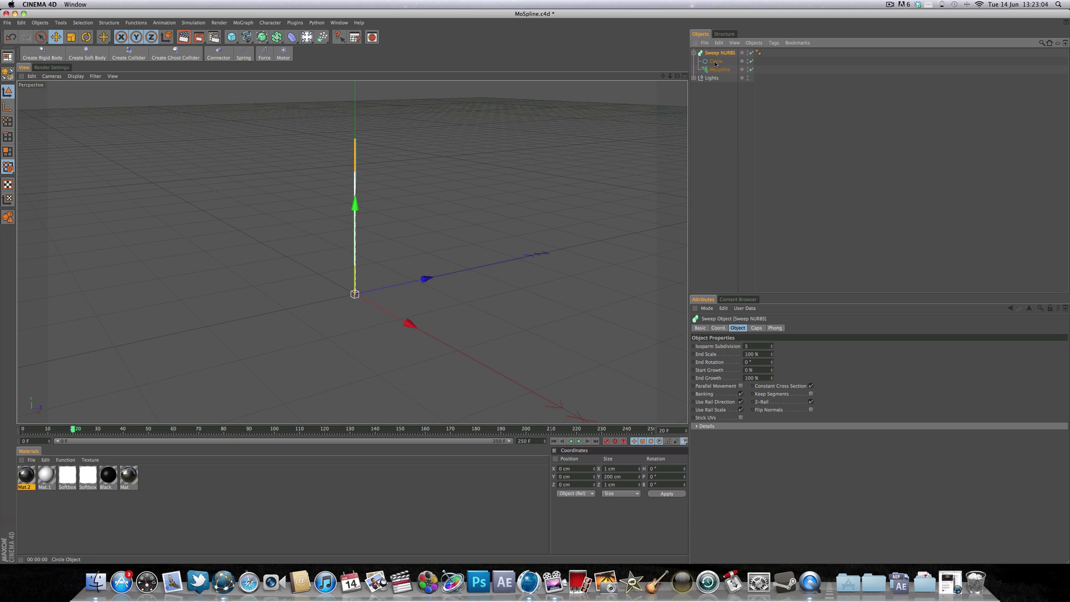
left_click(716, 61)
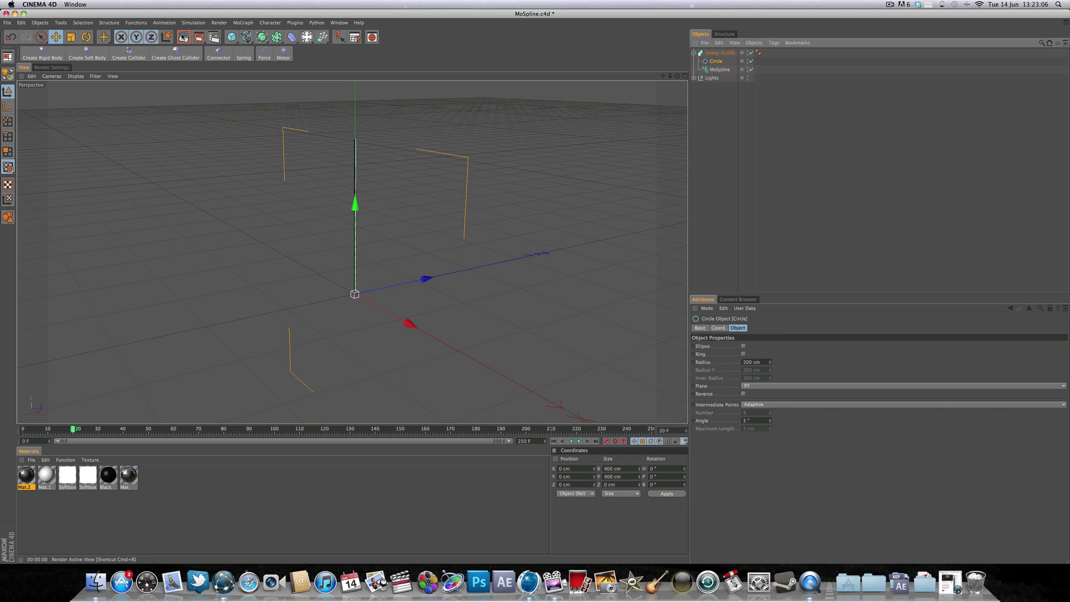
left_click(184, 37)
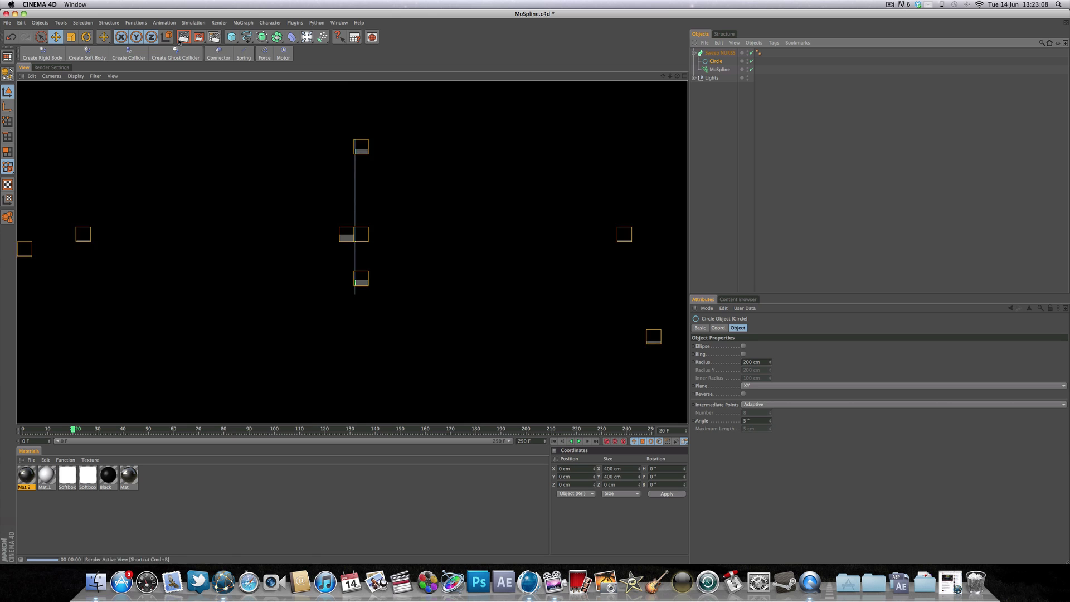
scroll(387, 130, "up", 10)
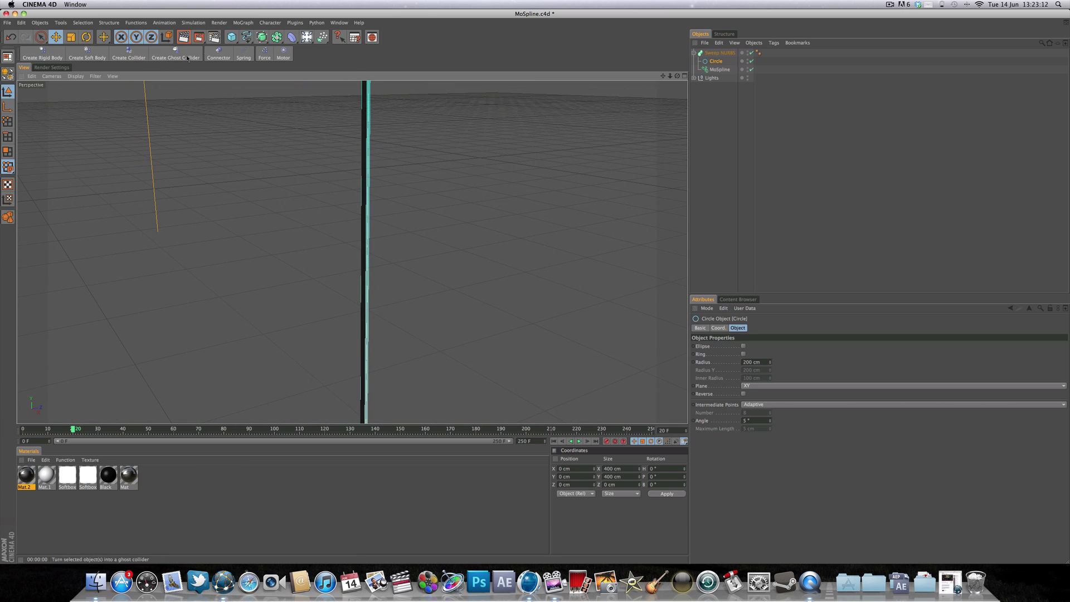
left_click(183, 37)
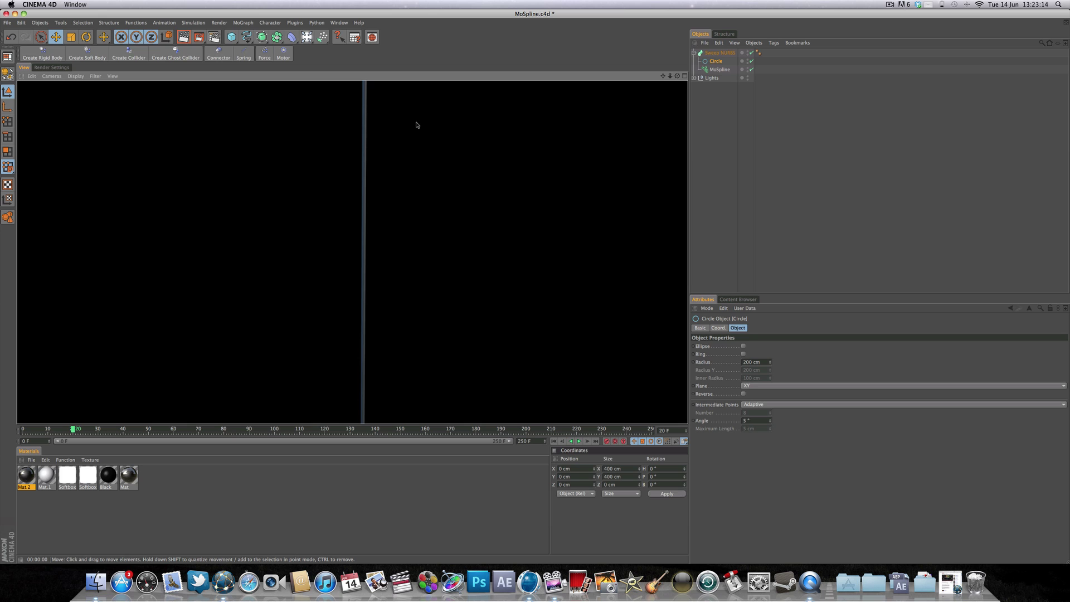
left_click(420, 126)
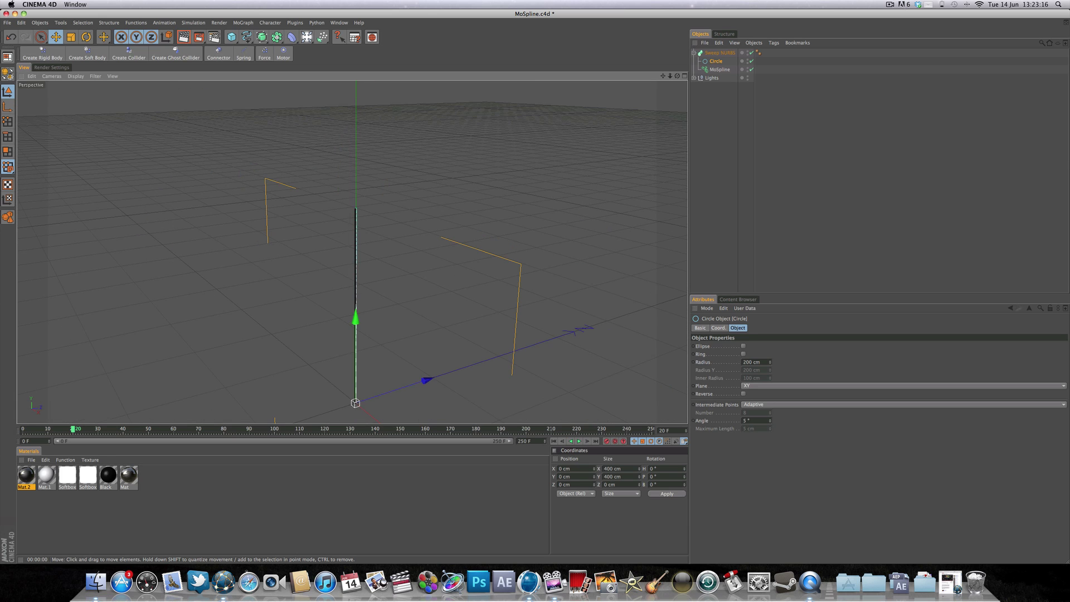
left_click_drag(356, 250, 445, 236, "alt")
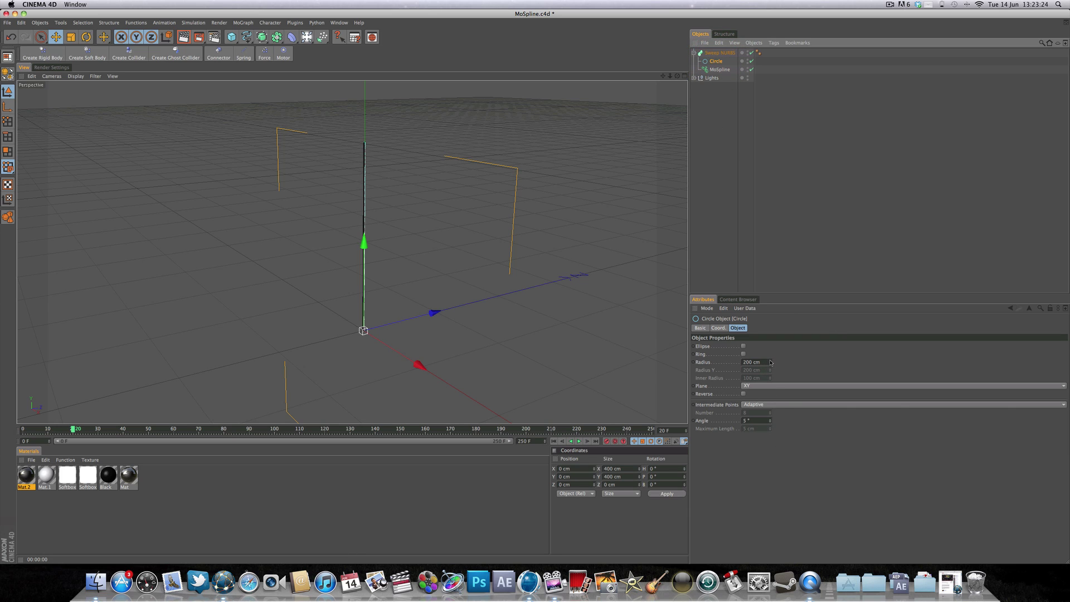
left_click_drag(771, 362, 770, 362)
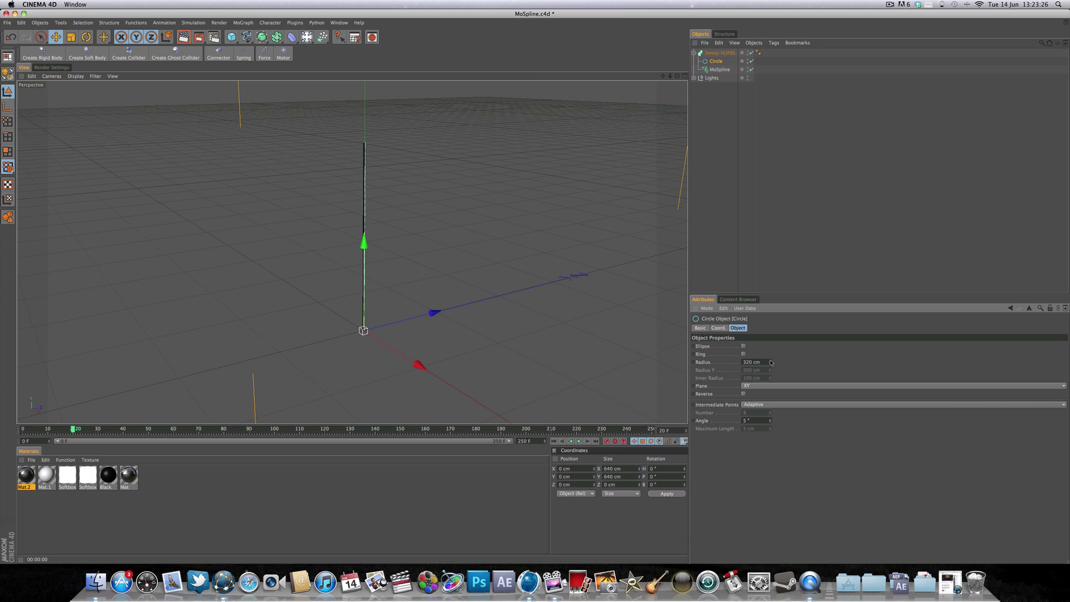
key("super+z")
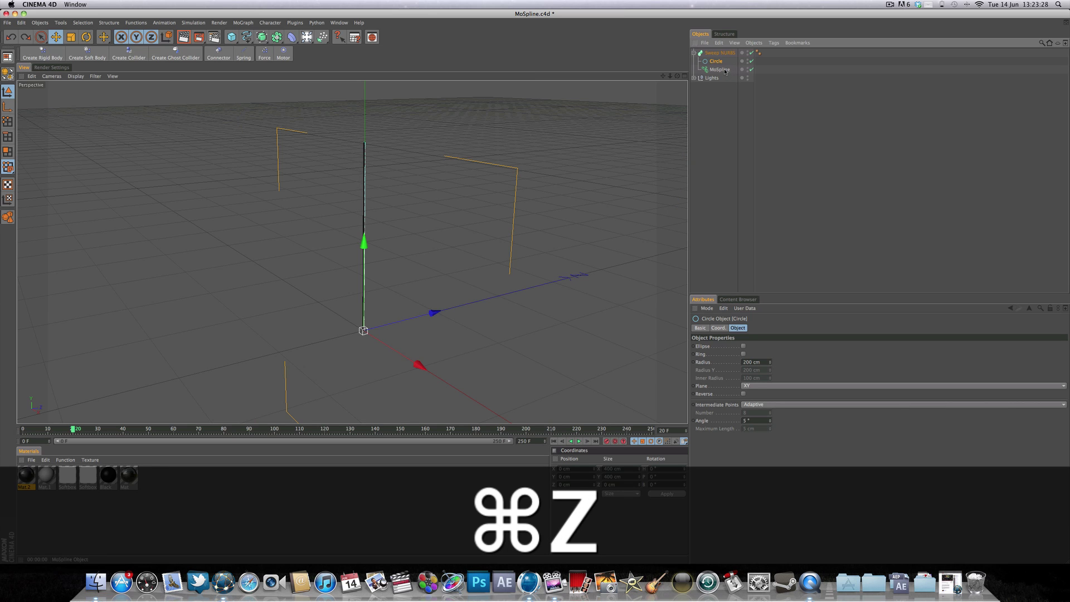
left_click(719, 70)
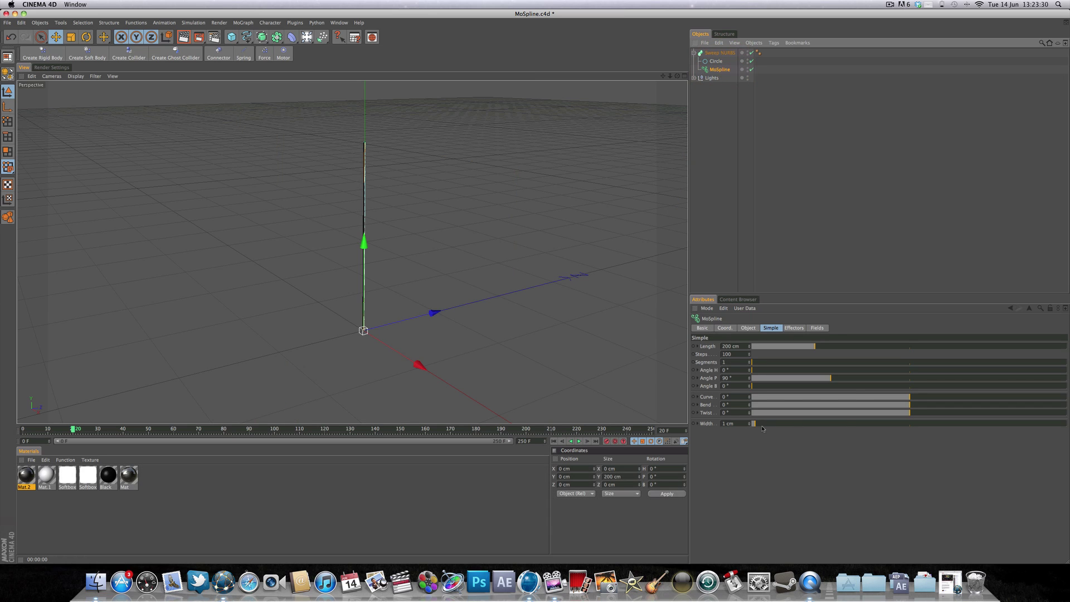
mouse_move(760, 426)
left_mouse_down()
mouse_move(952, 426)
mouse_move(779, 427)
left_mouse_up()
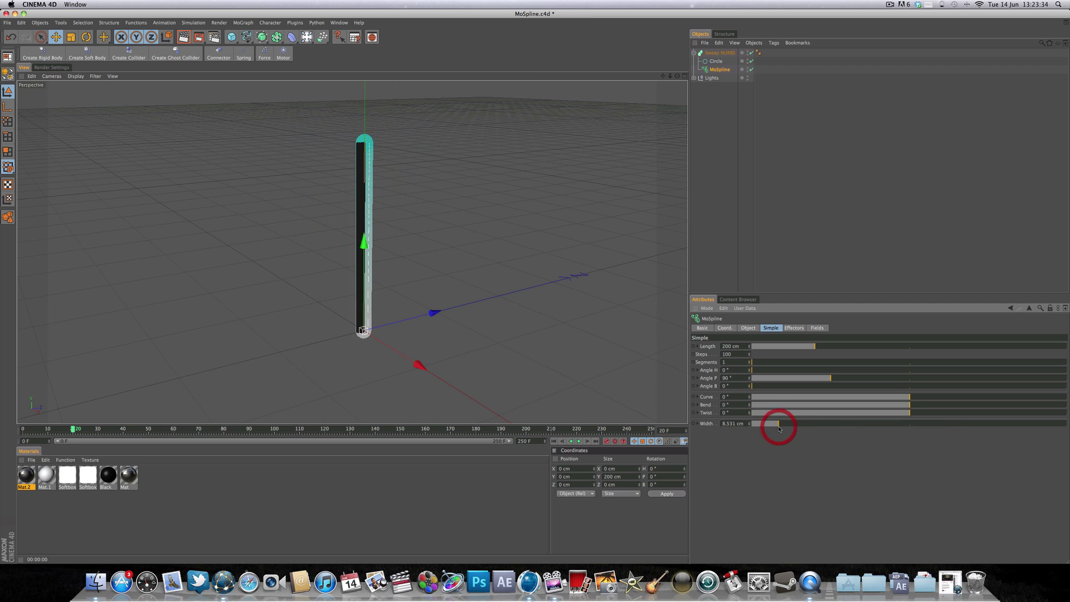
key("super+z")
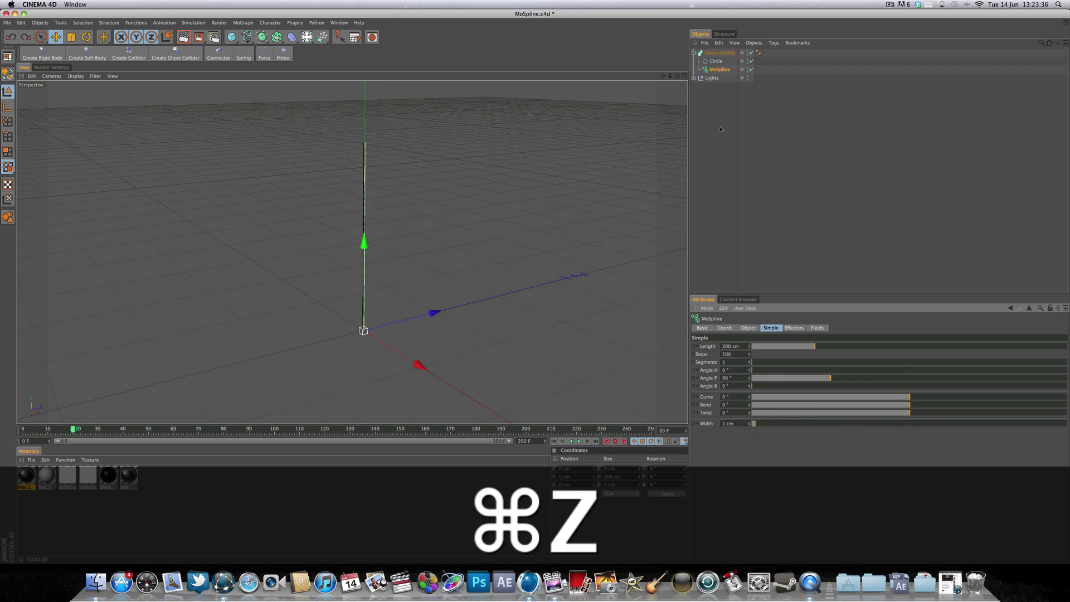
key("super+z")
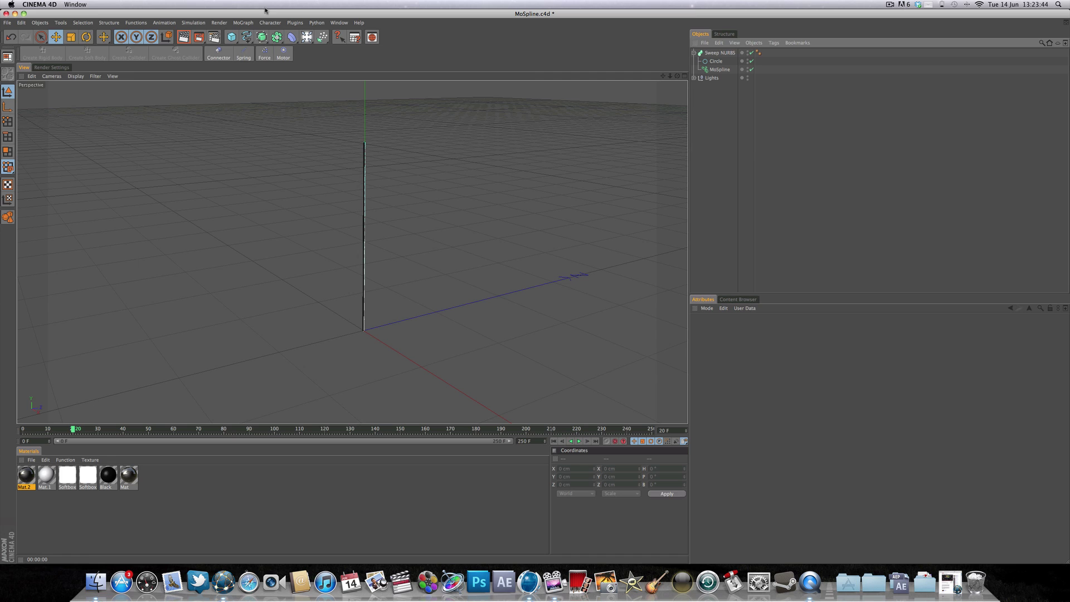
Add a Sphere with a 15 cm radius and its Segments lowered to 15
left_click_drag(231, 36, 299, 46)
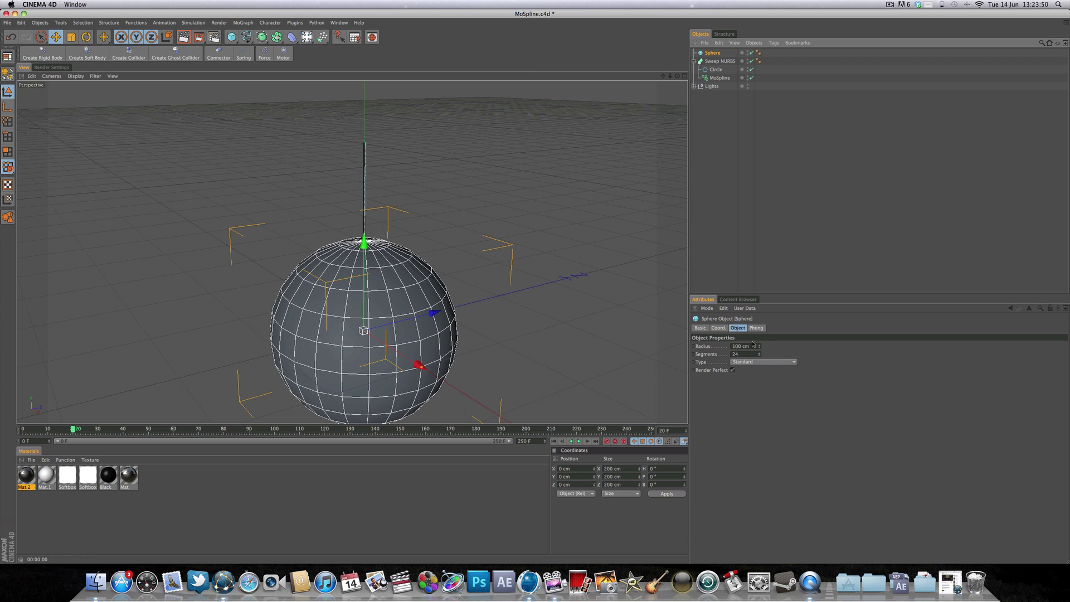
left_click_drag(759, 346, 737, 346)
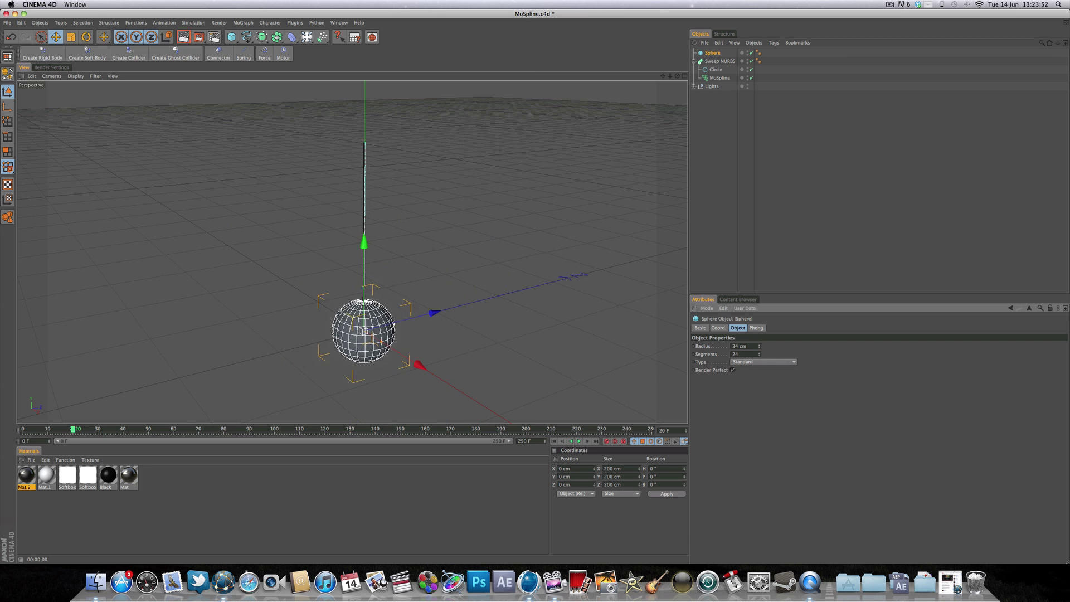
left_click_drag(759, 346, 623, 343)
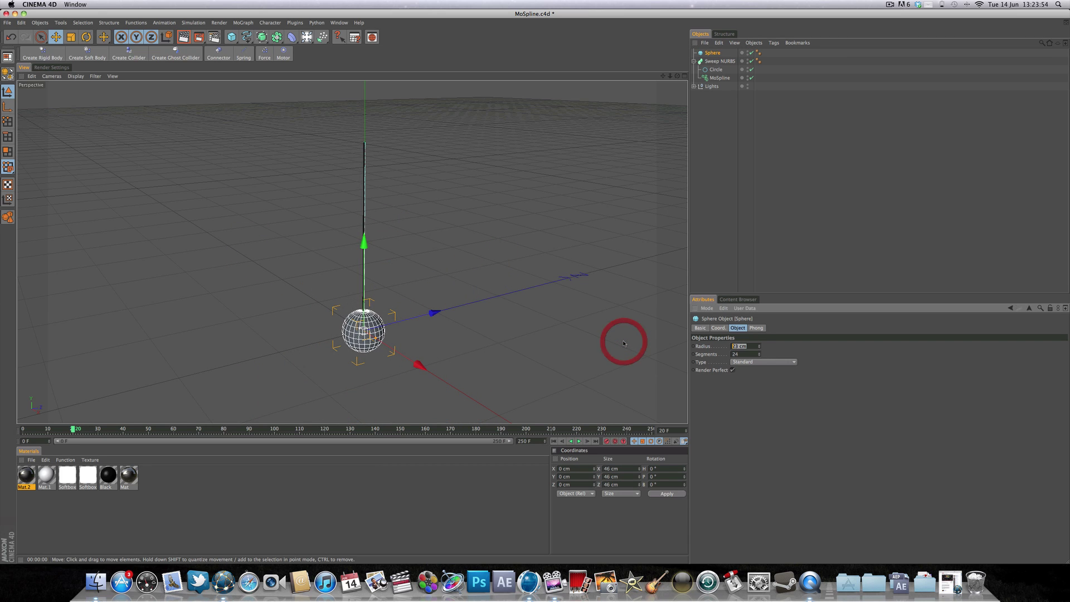
type("15")
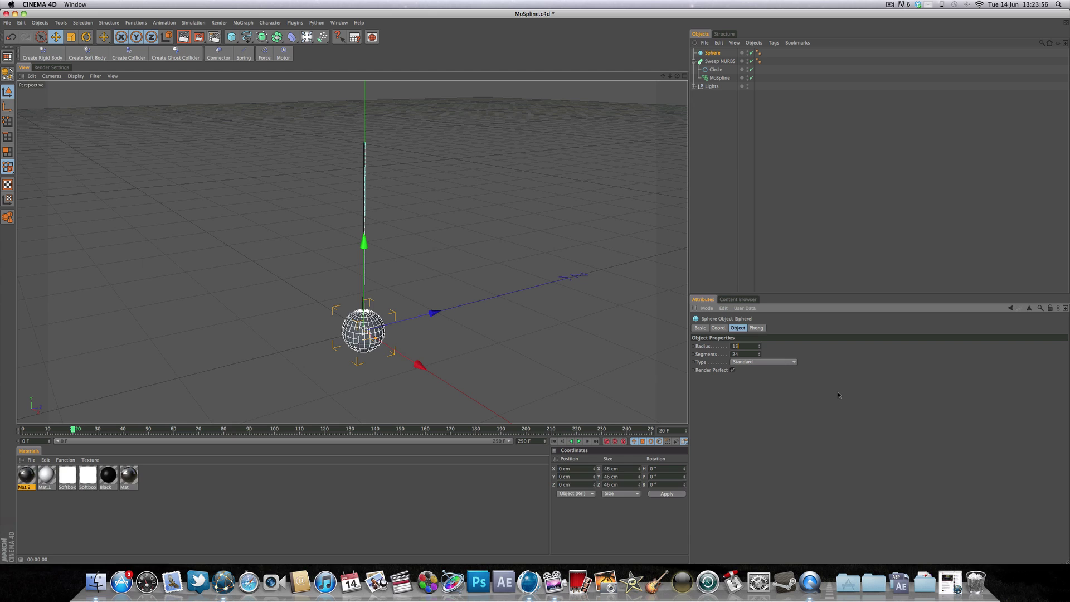
key("Return")
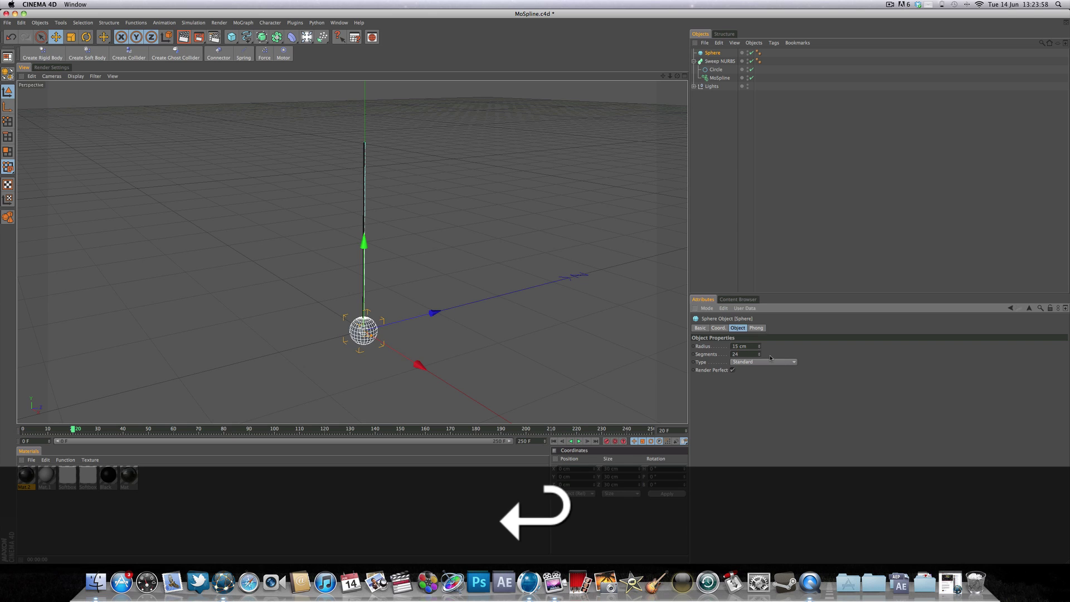
left_click_drag(760, 355, 760, 363)
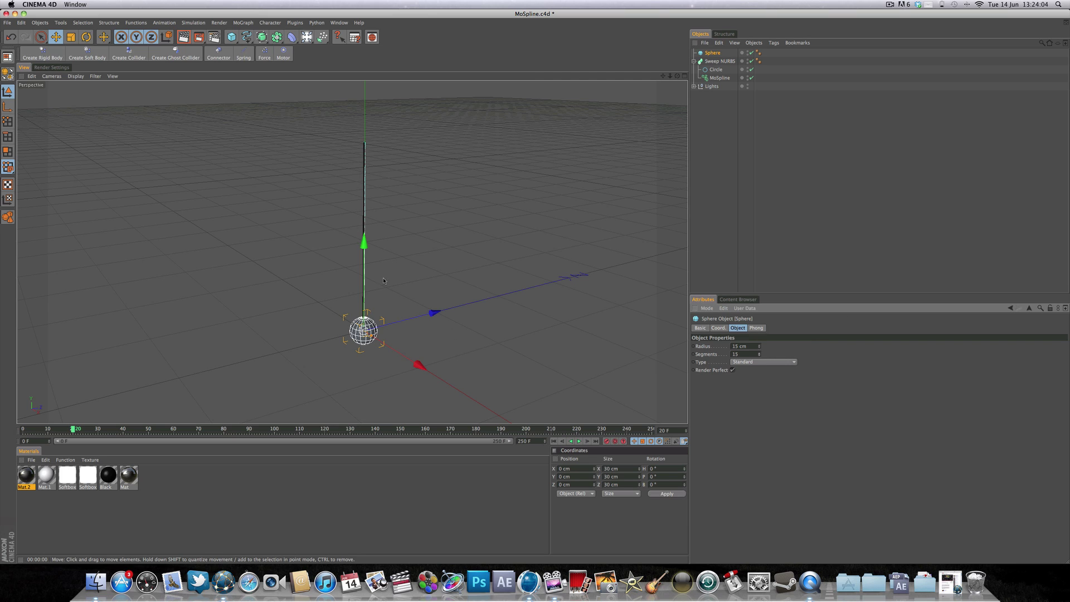
left_click(713, 139)
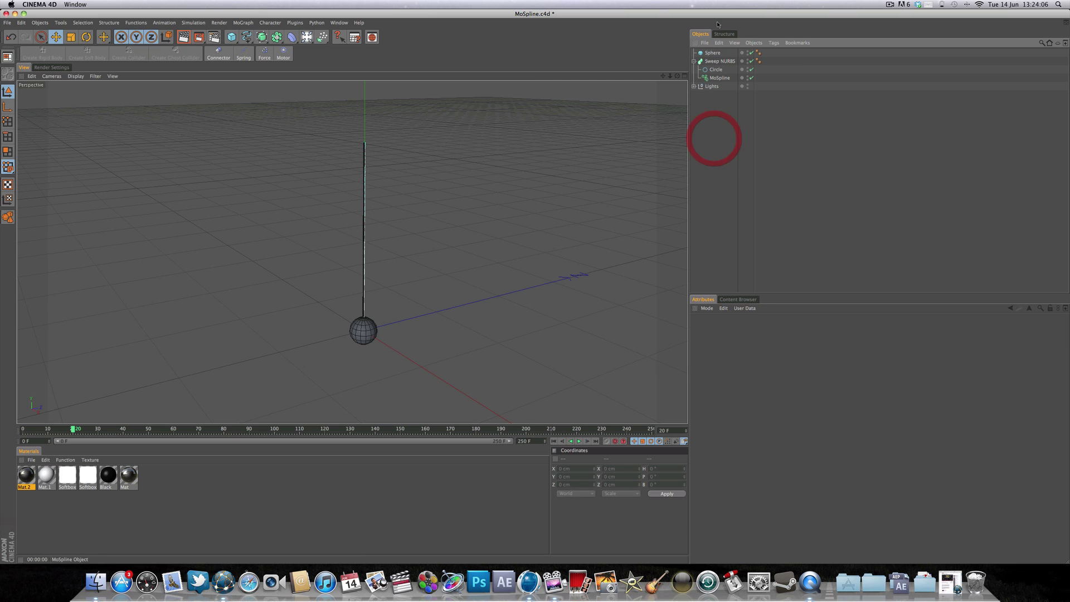
left_click(713, 53)
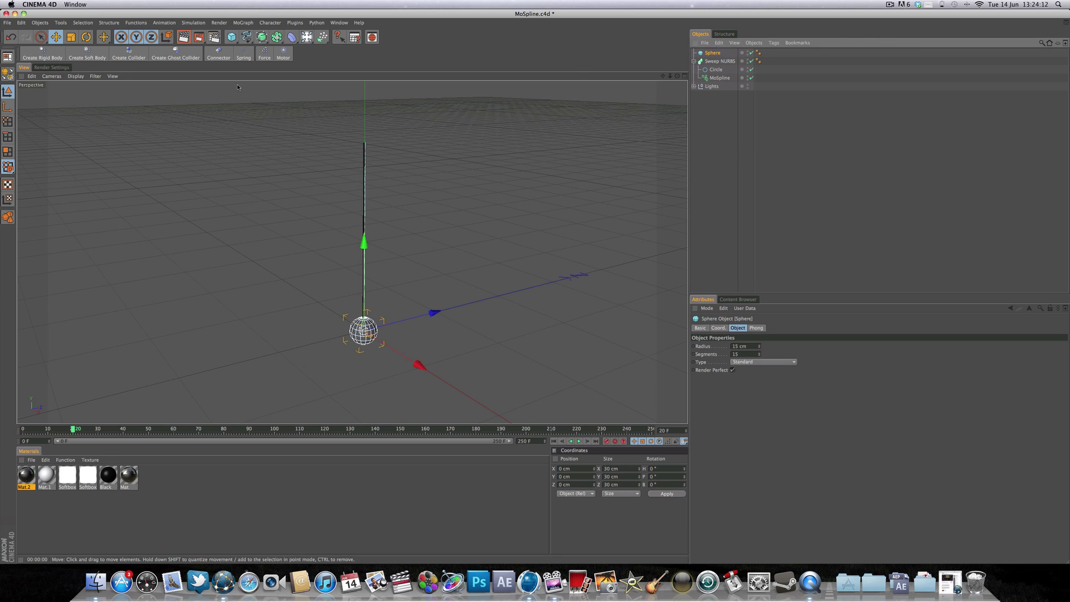
Add a MoGraph Cloner and make the Sphere its child
left_click(244, 23)
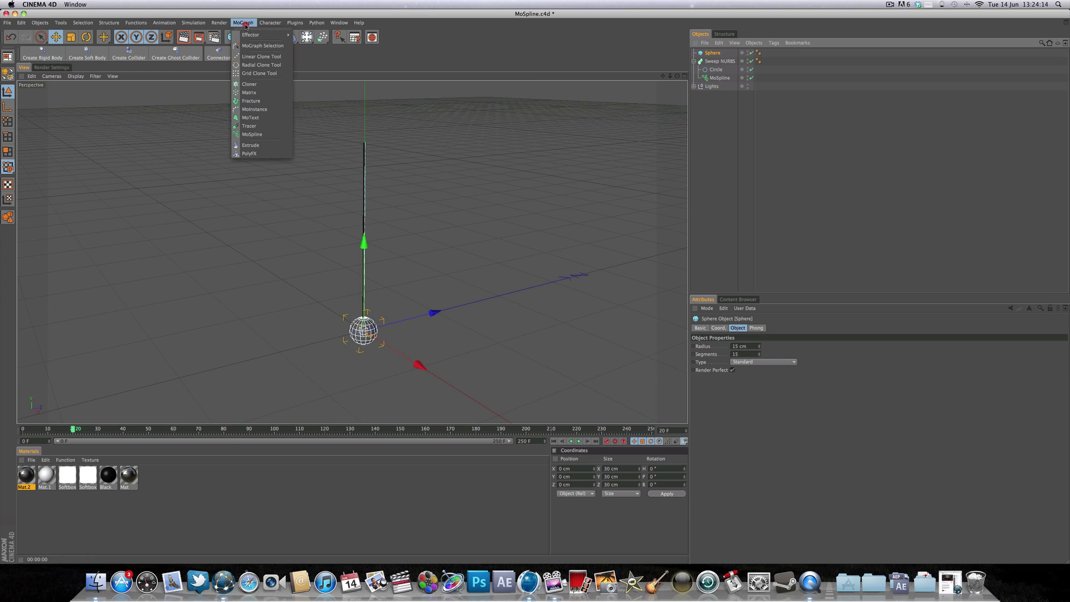
left_click(267, 85)
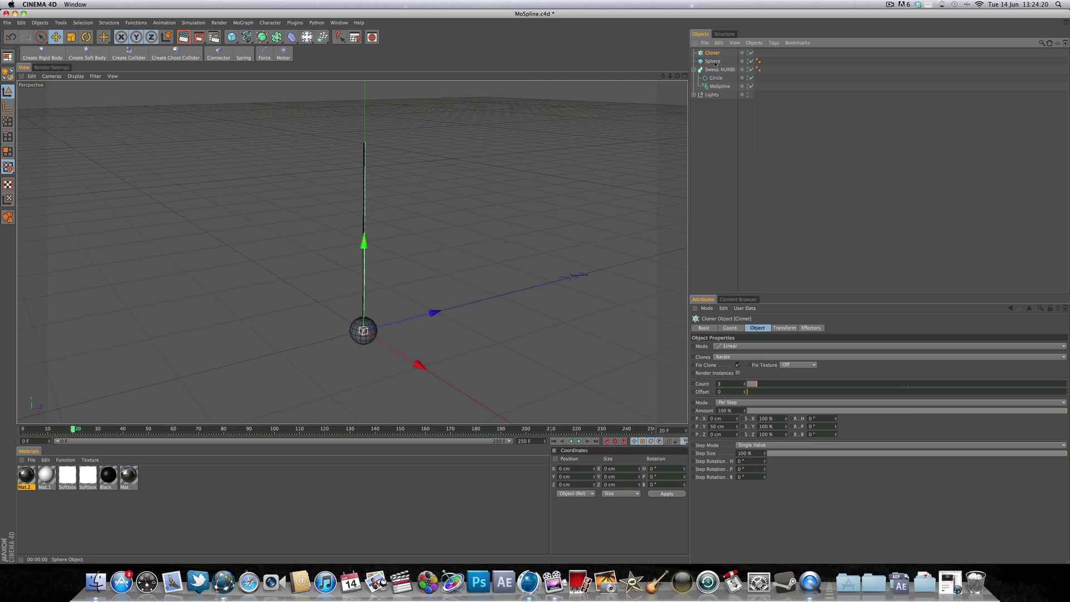
left_click_drag(715, 64, 716, 53)
left_click_drag(717, 53, 717, 52)
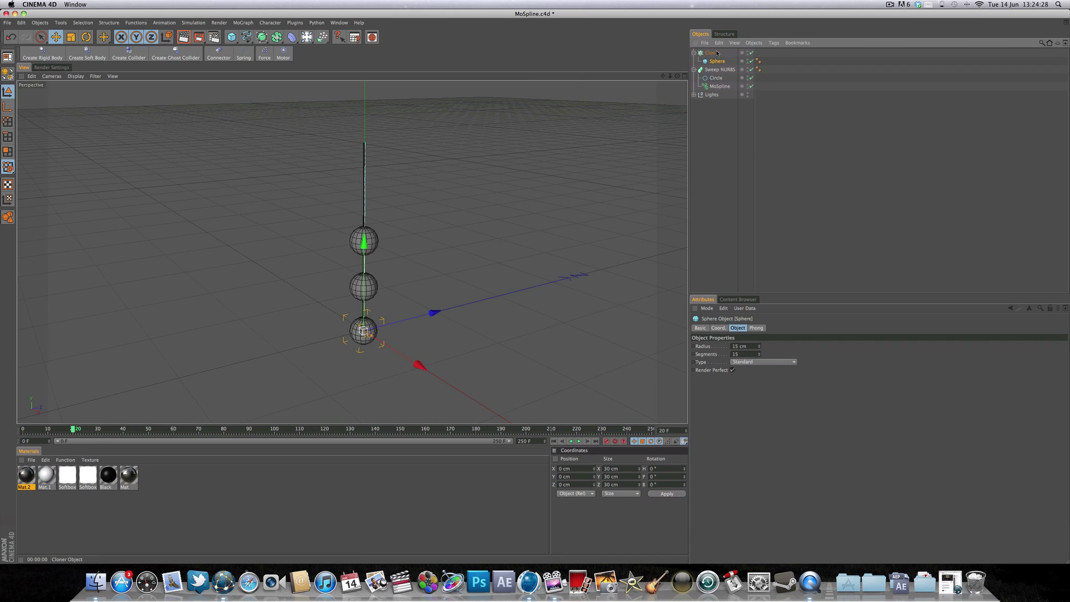
Switch the Cloner's Mode to Object
left_click(713, 53)
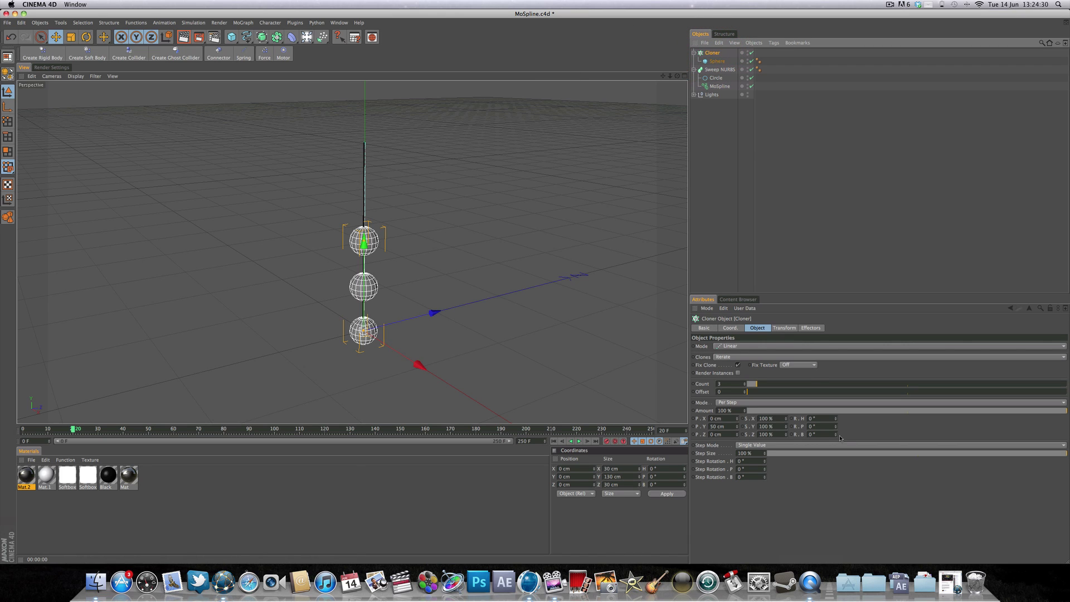
left_click(760, 348)
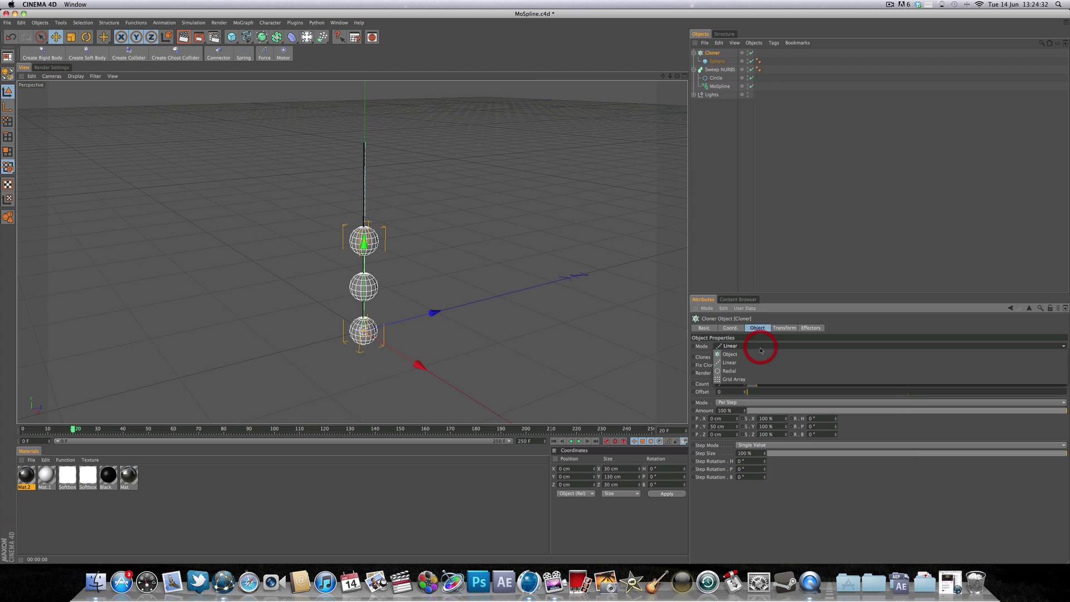
left_click(756, 354)
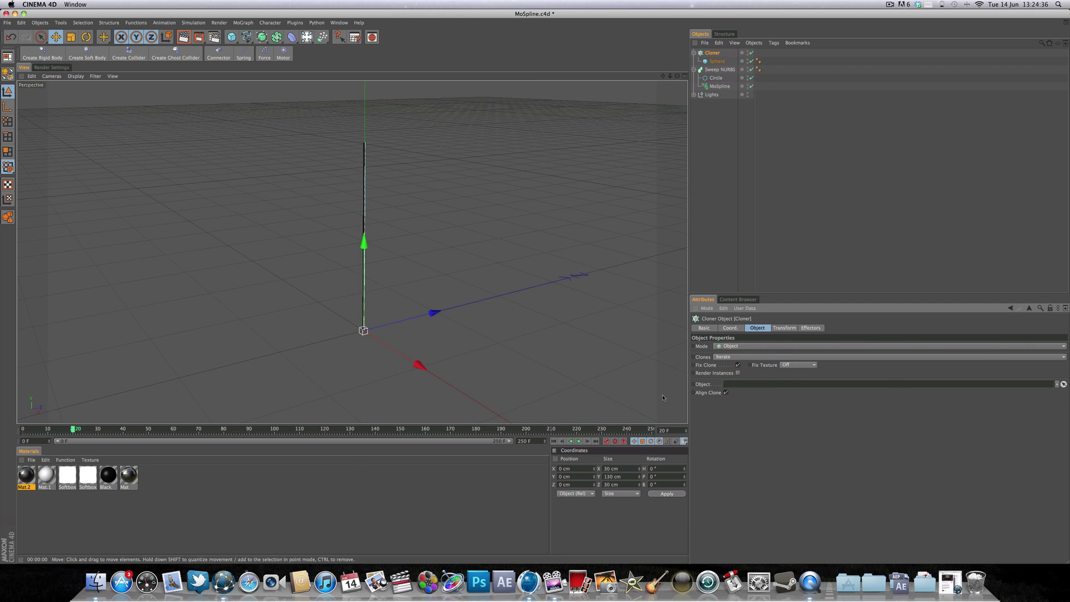
left_click(733, 383)
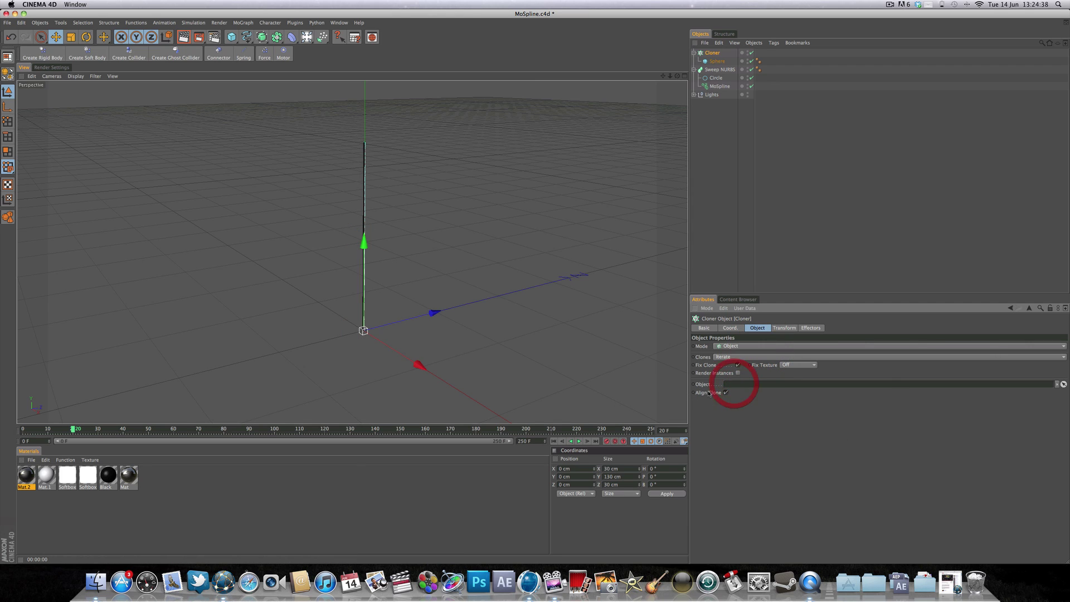
Link the MoSpline into the Cloner's Object field, stacking 10 sphere clones up the stem
left_click(719, 87)
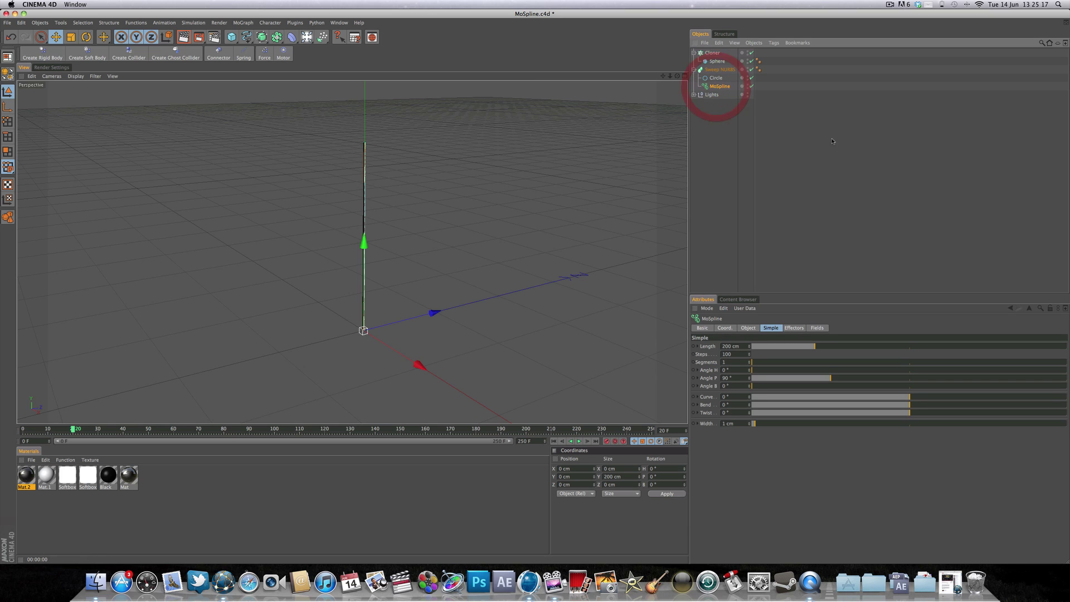
left_click(712, 53)
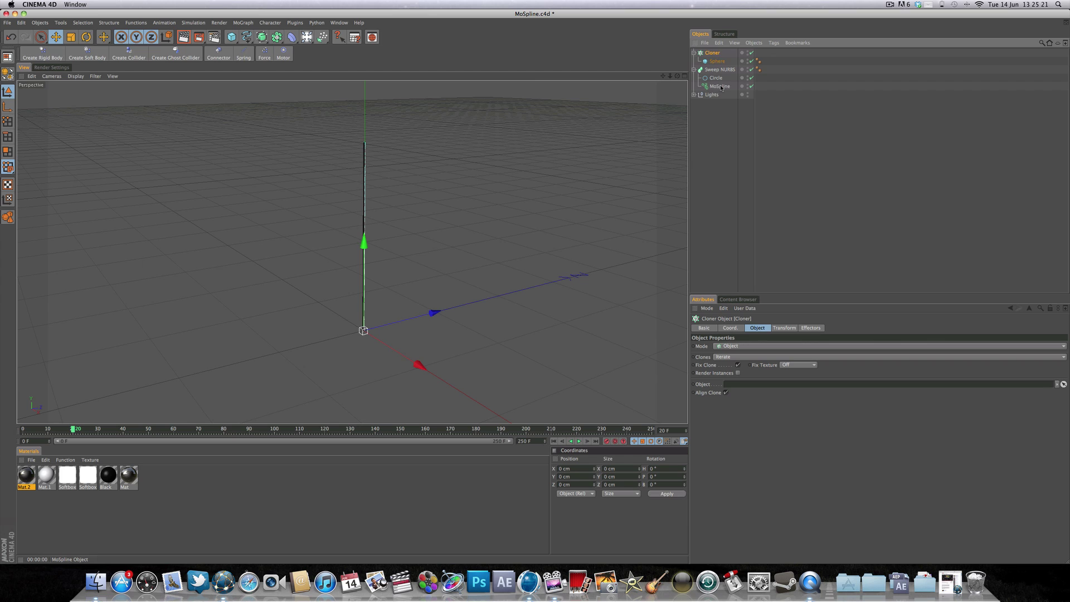
left_click_drag(721, 87, 722, 96)
left_click_drag(746, 209, 749, 386)
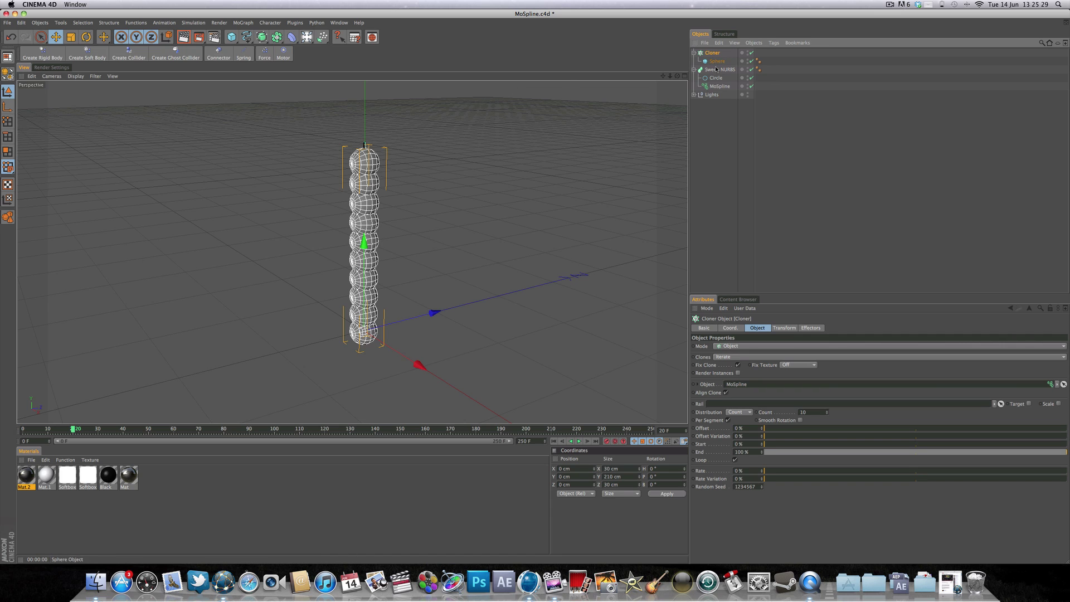
left_click(719, 86)
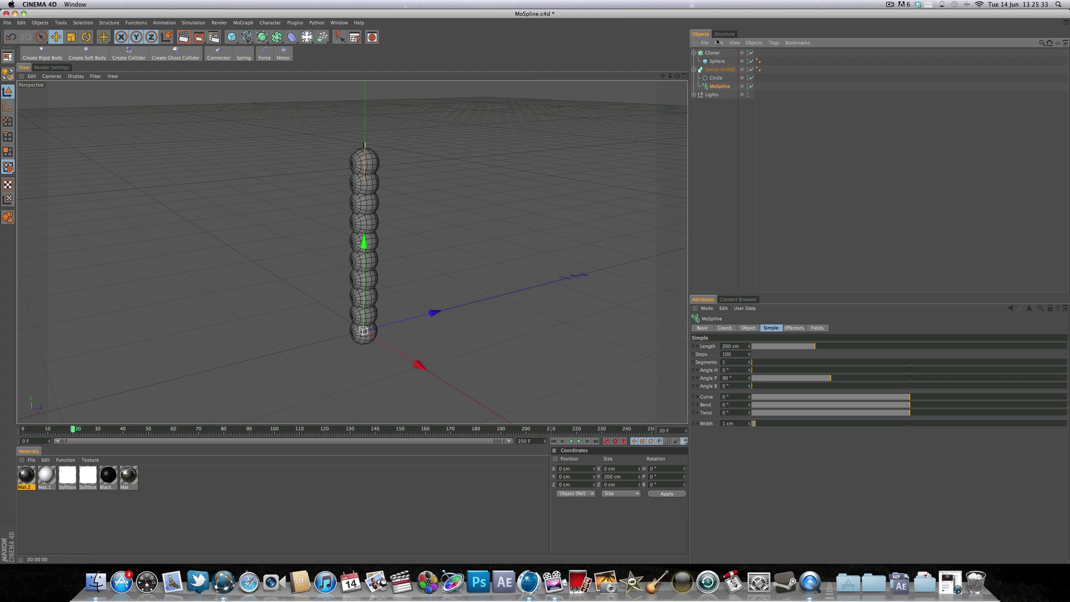
Lower the Cloner count and adjust Offset, Start and End so one sphere sits at 99% atop the stem
left_click(714, 53)
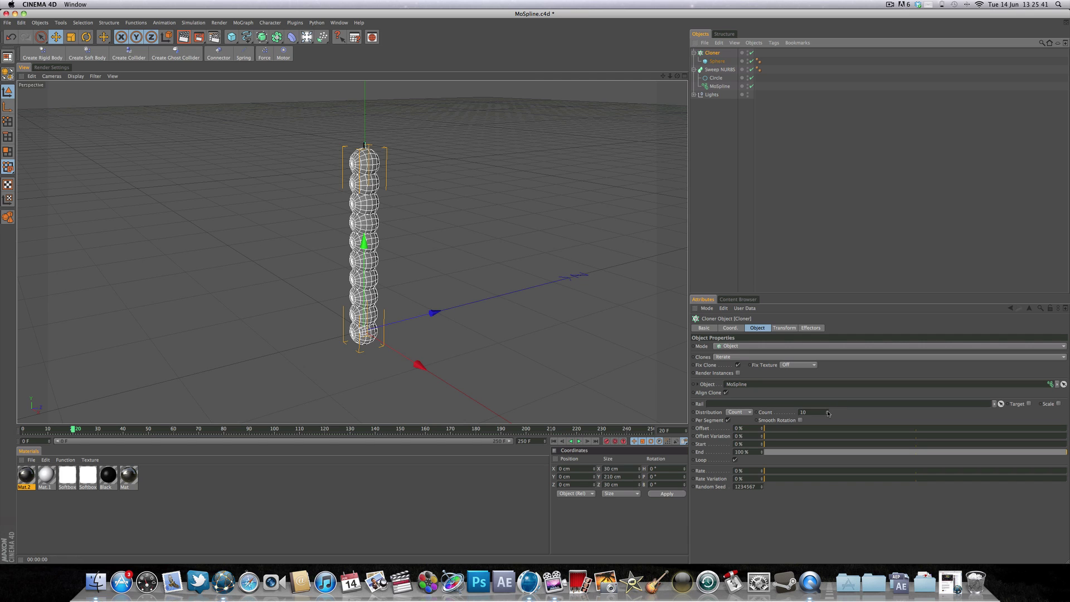
left_click_drag(827, 412, 827, 421)
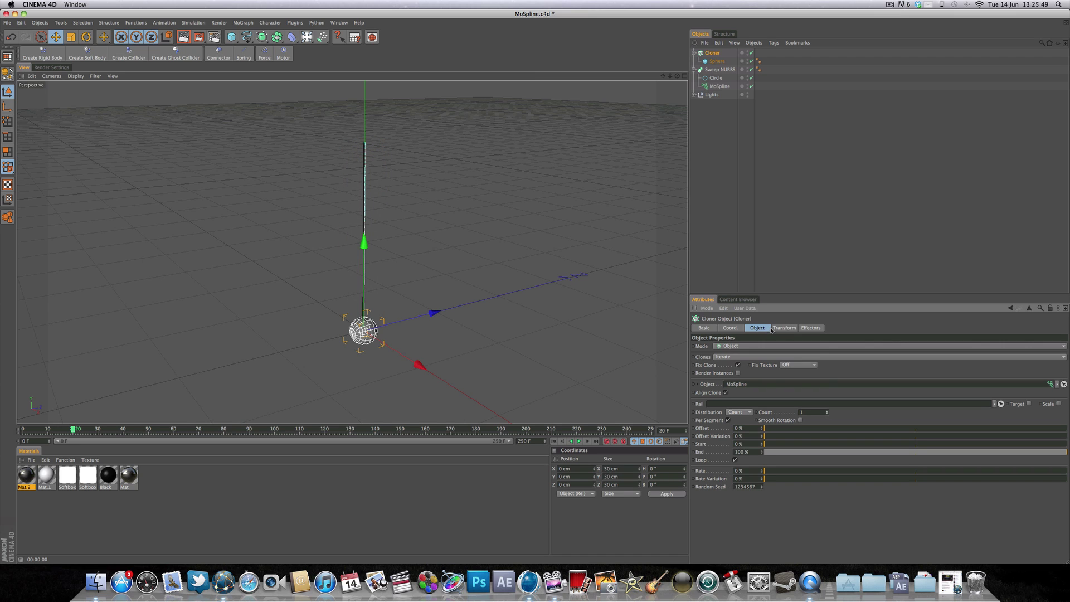
left_click_drag(771, 429, 1064, 413)
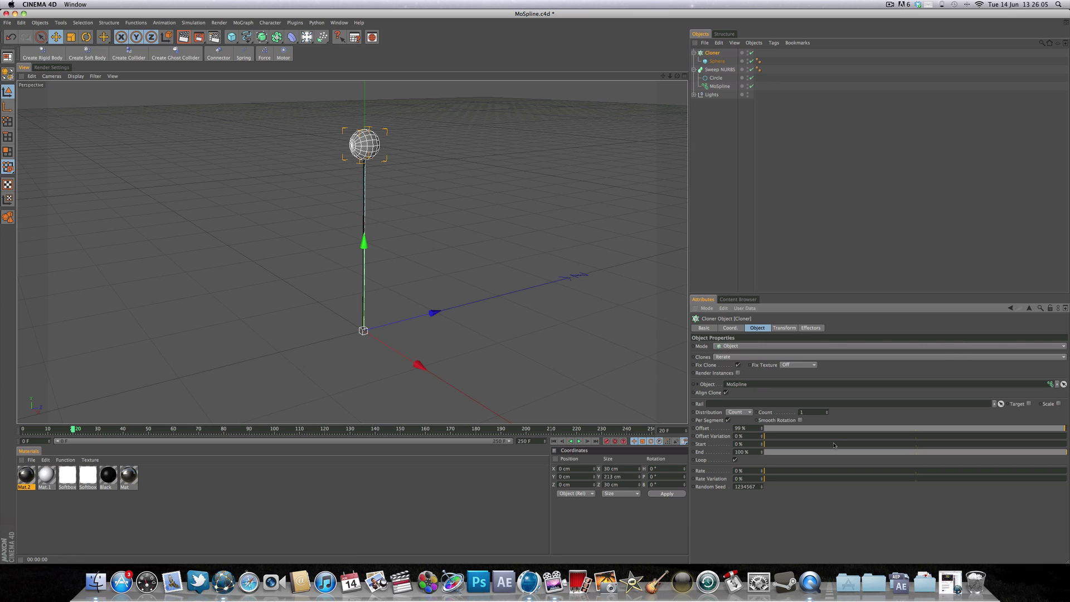
mouse_move(765, 446)
left_mouse_down()
mouse_move(1062, 444)
mouse_move(723, 450)
mouse_move(1059, 453)
mouse_move(1043, 454)
left_mouse_up()
left_click(786, 453)
mouse_move(772, 445)
left_mouse_down()
mouse_move(1064, 444)
mouse_move(761, 446)
left_mouse_up()
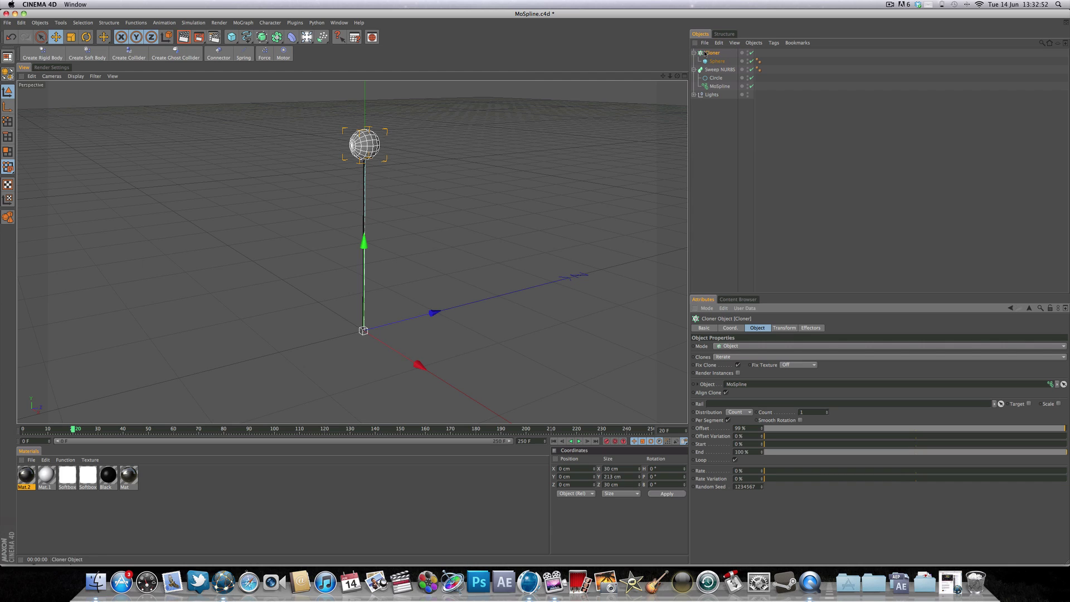
Move the Cloner with its Sphere under Sweep NURBS, below the MoSpline
left_click_drag(716, 55, 722, 91)
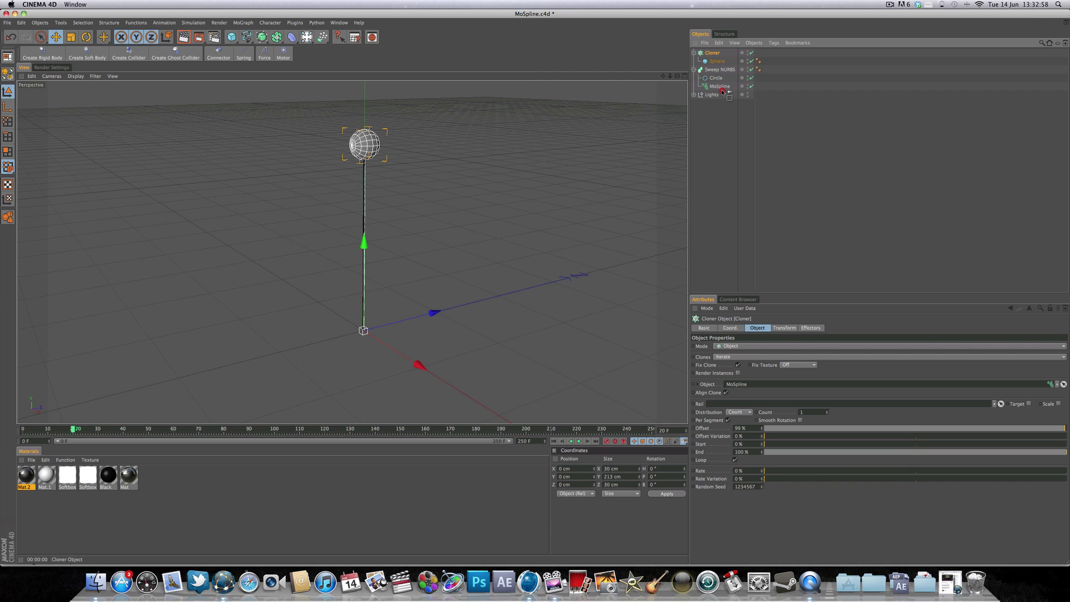
left_click_drag(722, 91, 723, 91)
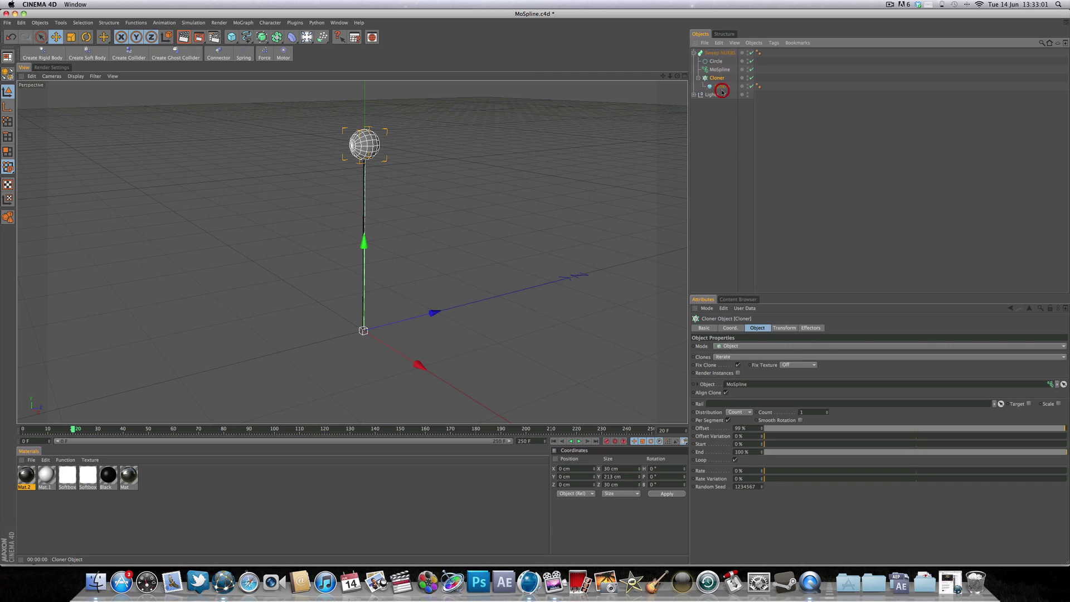
left_click(717, 53)
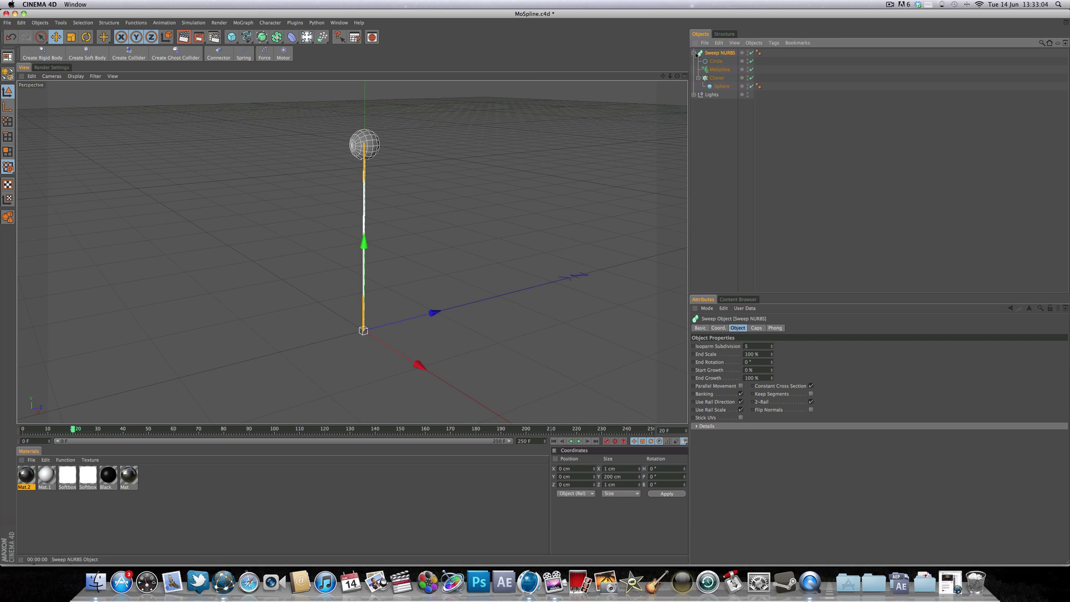
left_click(694, 52)
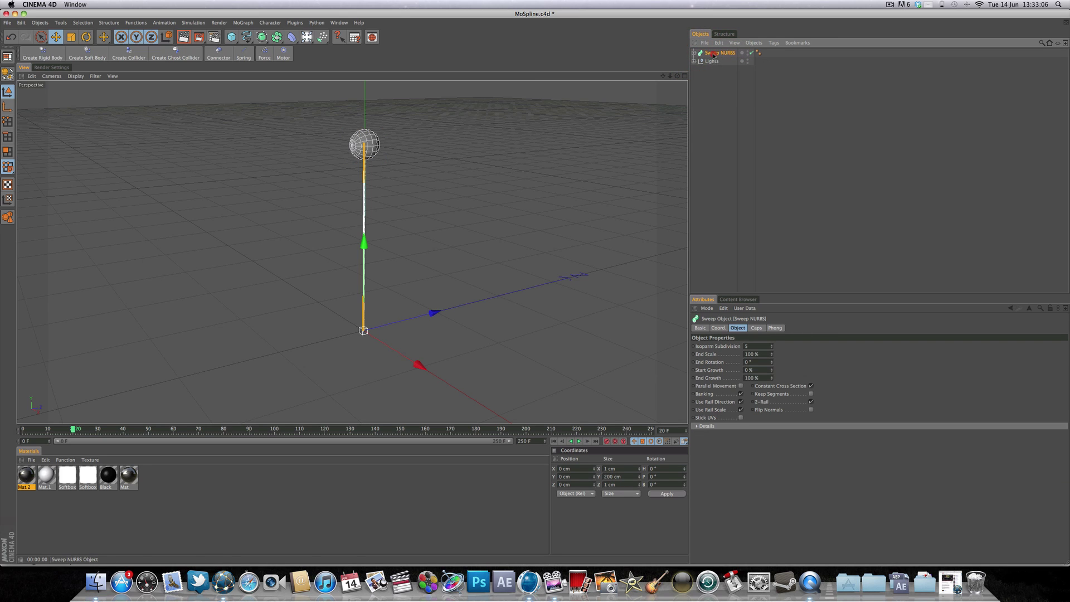
Test-move the grouped lollipop, undo the move, and inspect the MoSpline, Cloner and Sphere
left_click(716, 53)
left_click_drag(472, 209, 506, 235)
key("super+z")
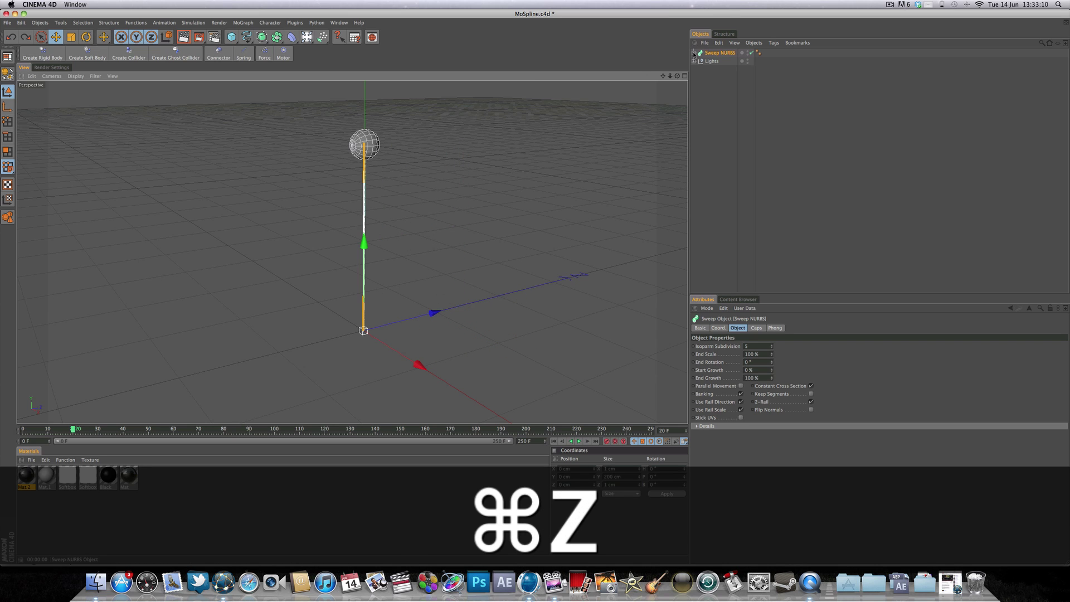
key("super+z")
left_click(716, 69)
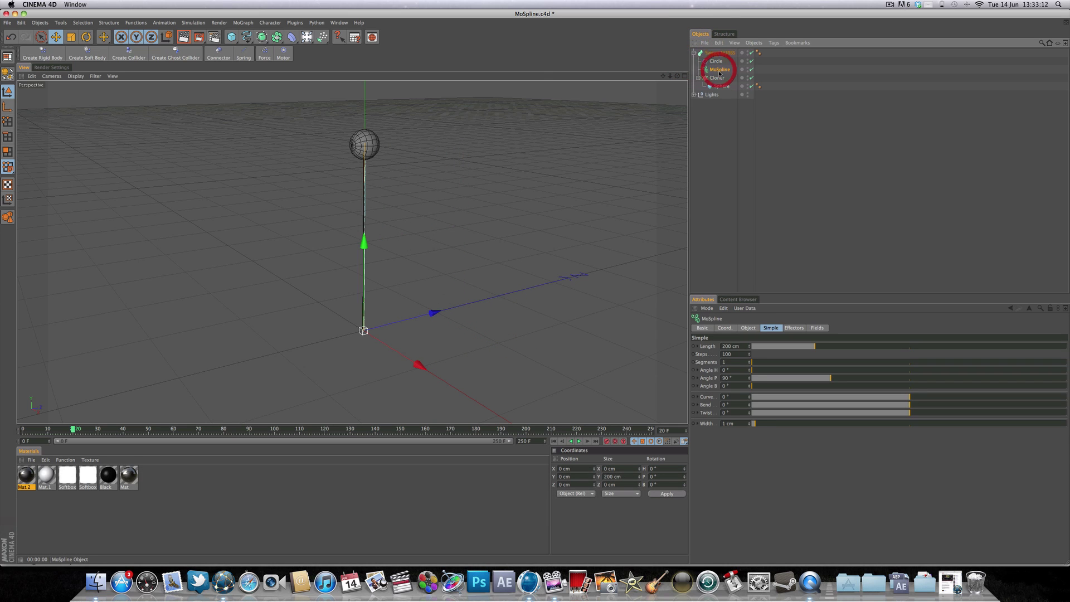
left_click(717, 78)
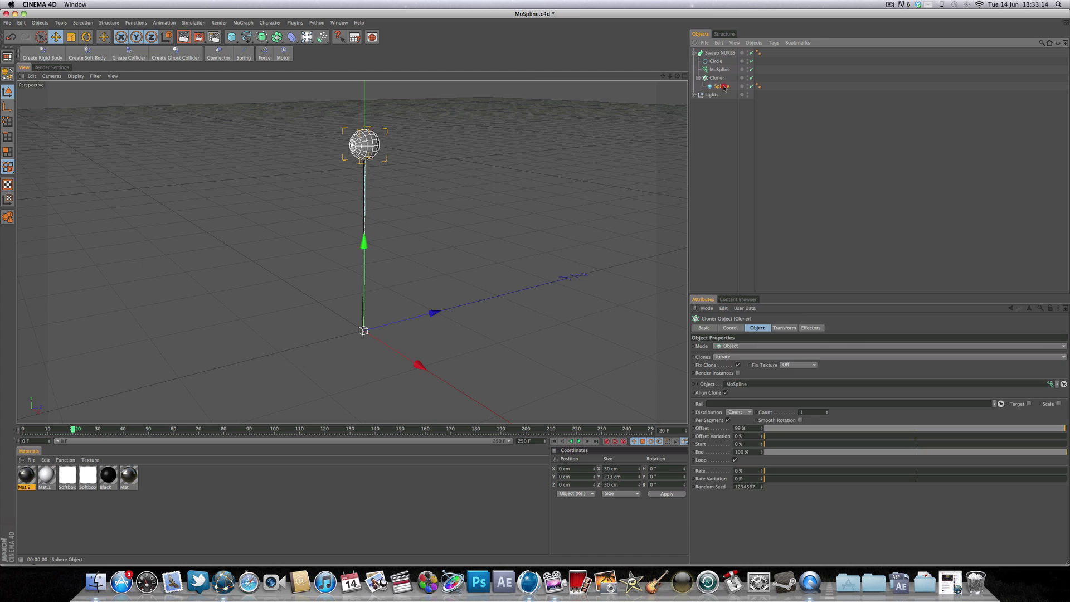
left_click(721, 86)
left_click(693, 53)
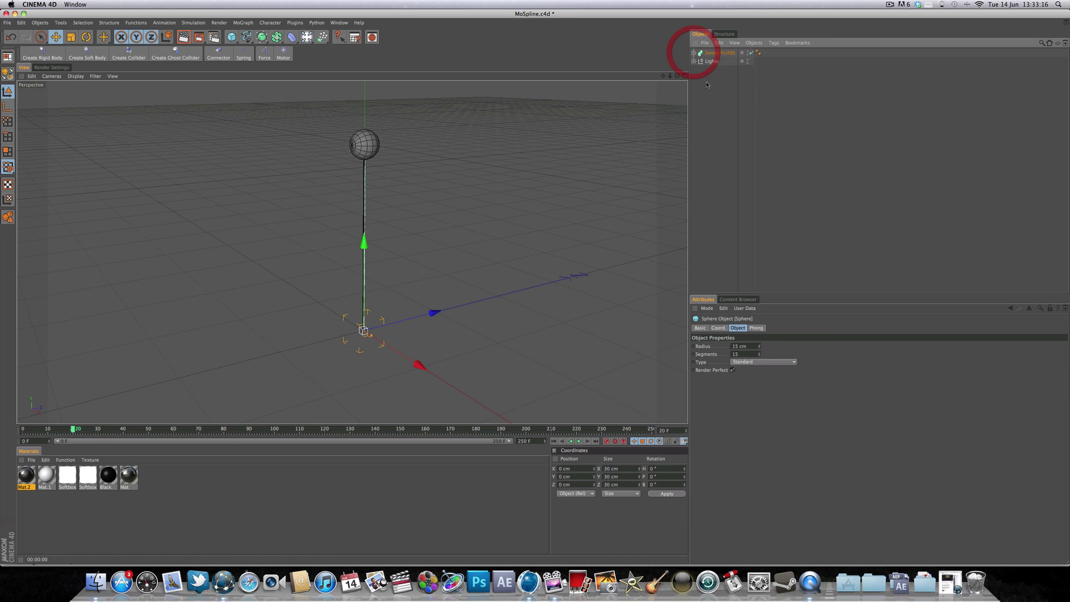
left_click(711, 54)
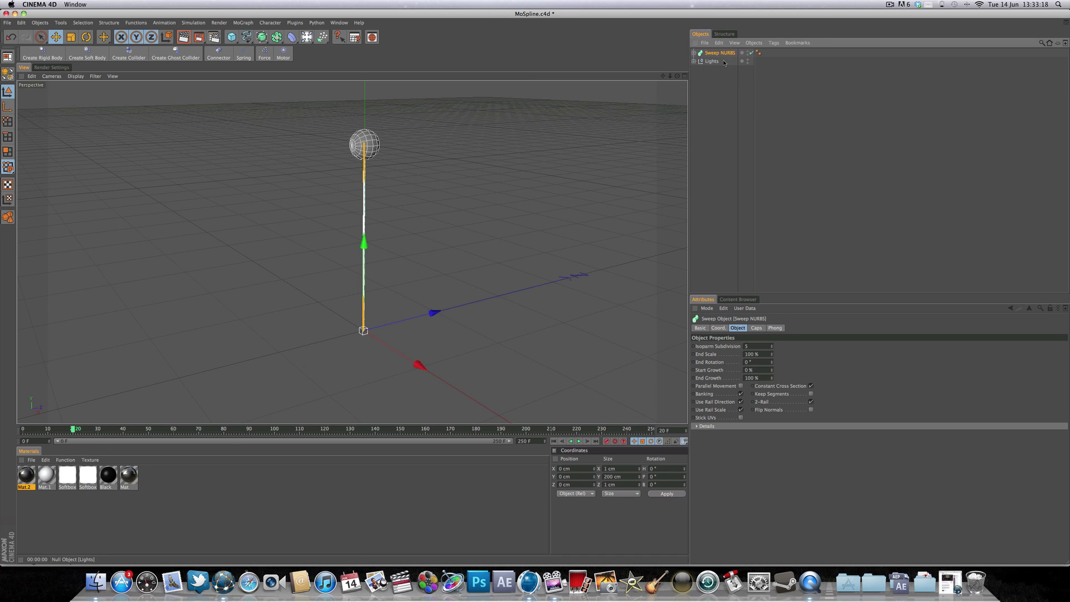
left_click(693, 53)
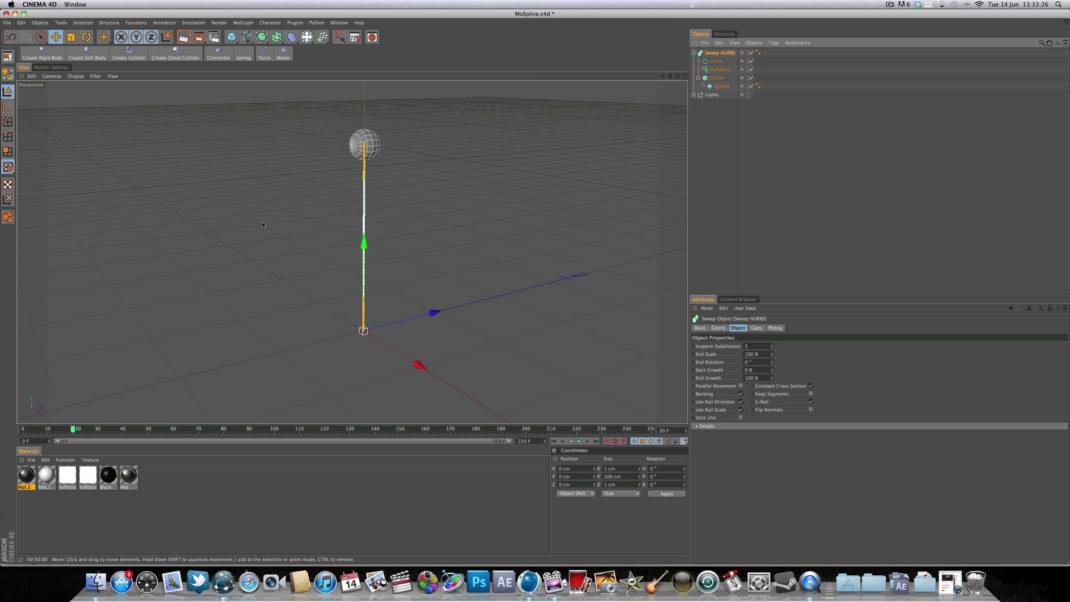
Add a new Linear Cloner and nest the Sweep NURBS in it, stacking three lollipop copies
left_click(249, 23)
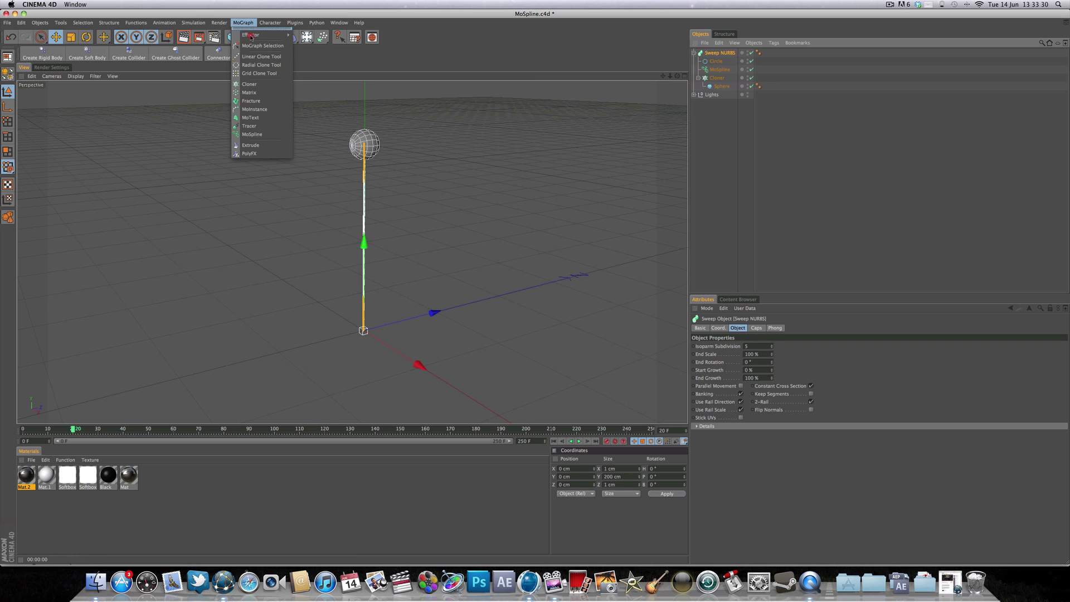
left_click(249, 83)
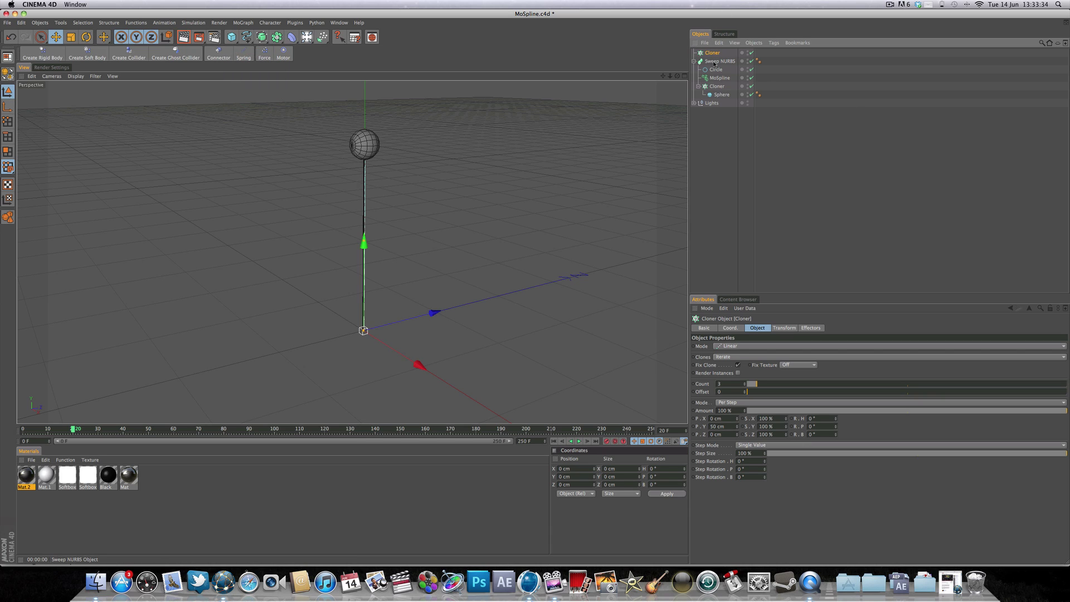
left_click_drag(714, 63, 717, 54)
left_click_drag(716, 54, 716, 53)
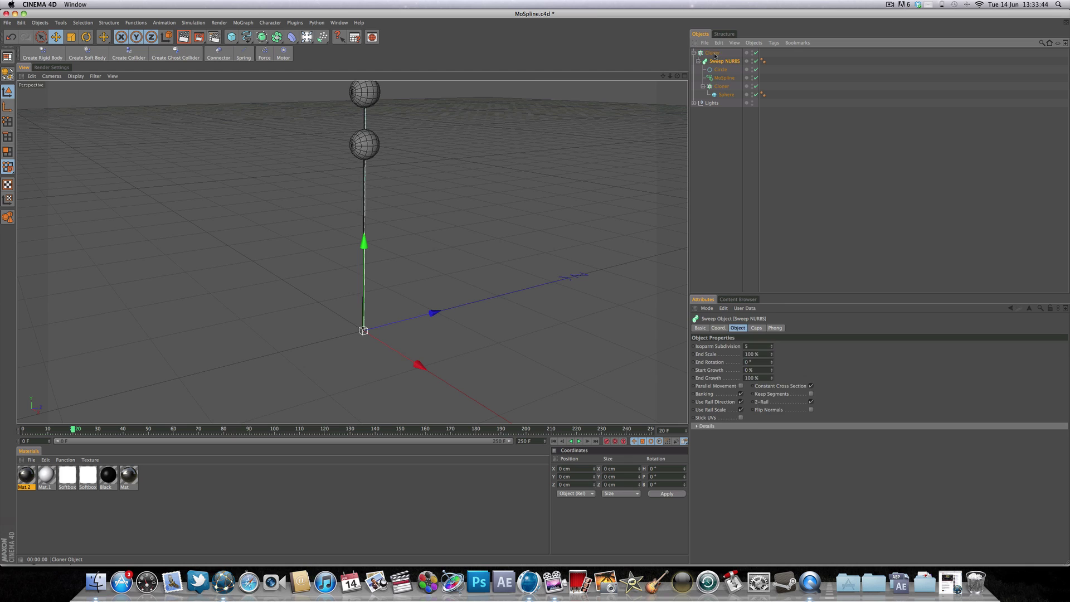
left_click(715, 54)
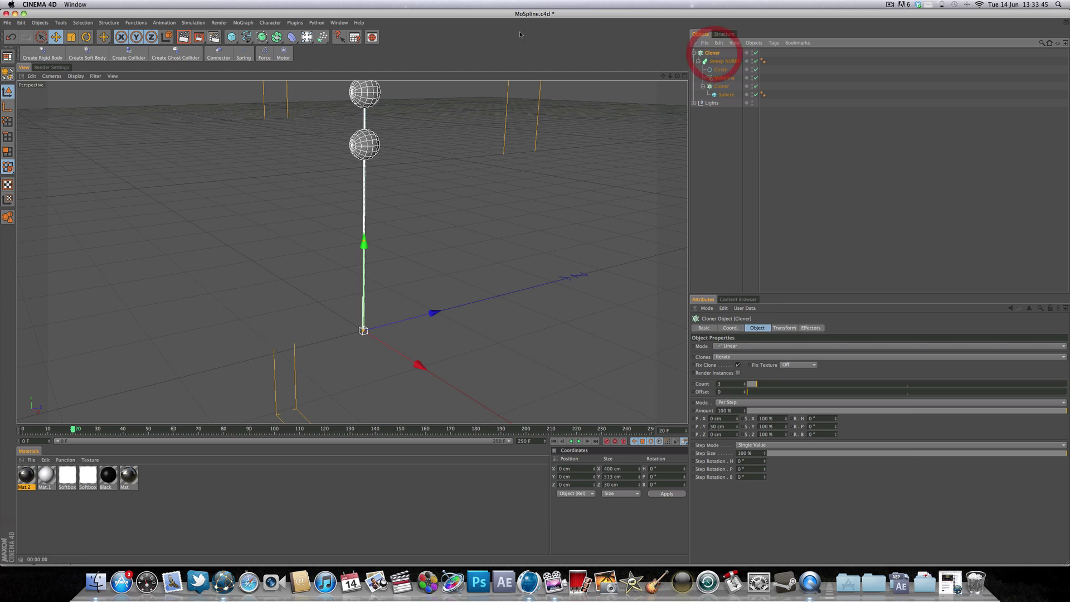
Switch the outer Cloner to Grid Array with a Count of 3 × 1 × 3
left_click(751, 347)
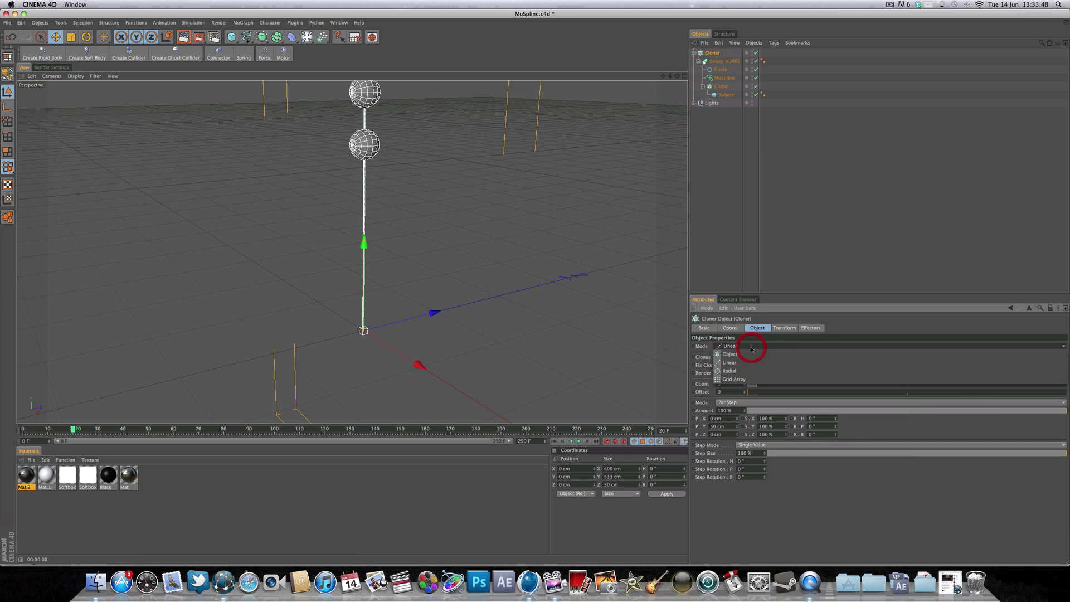
left_click(750, 380)
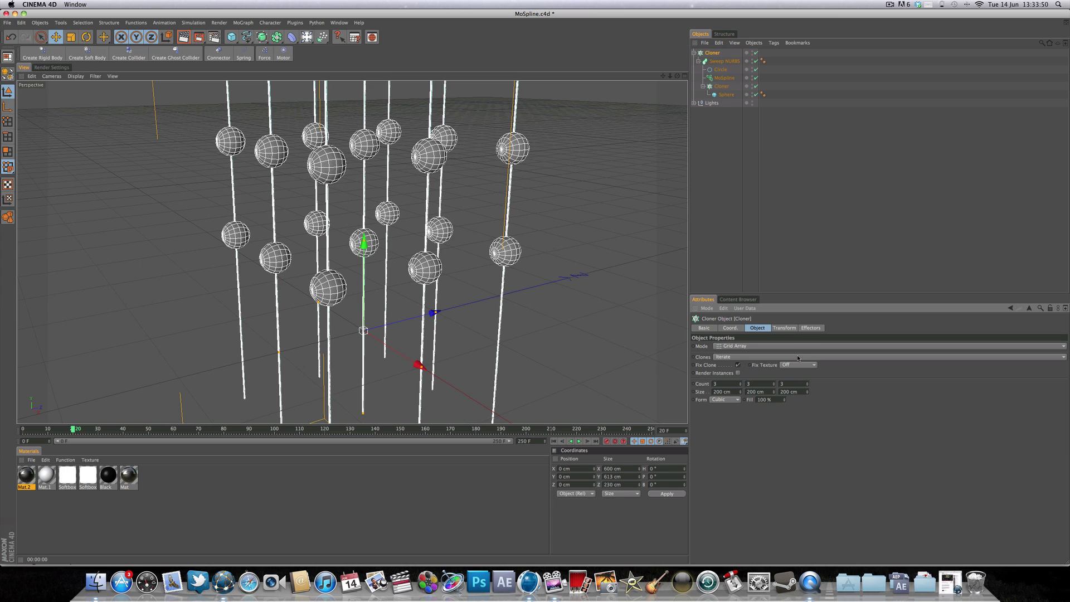
left_click(773, 387)
left_click(774, 387)
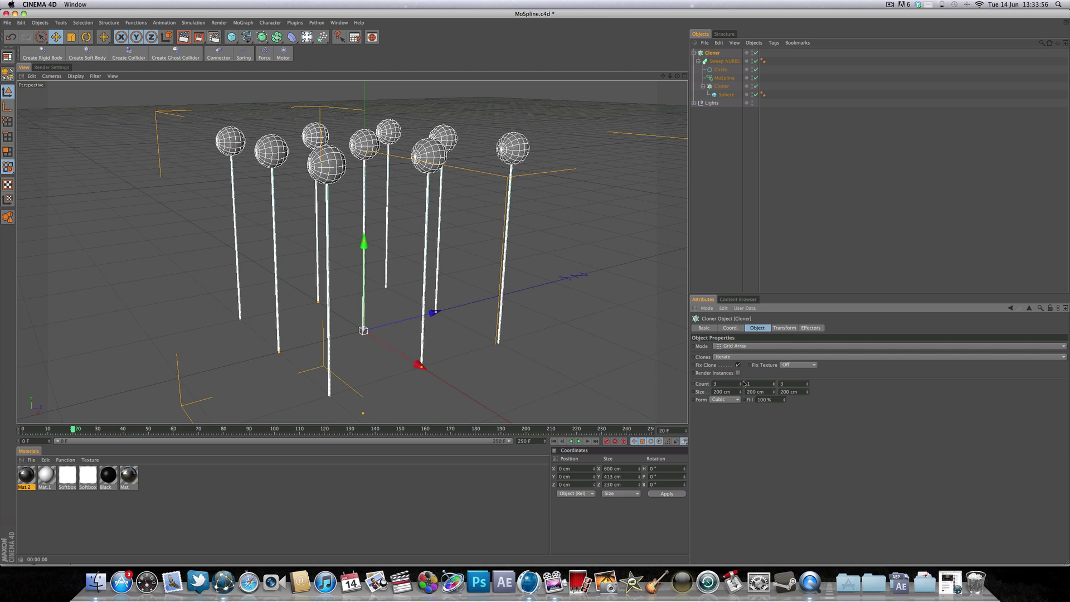
left_click(685, 382)
left_click(788, 383)
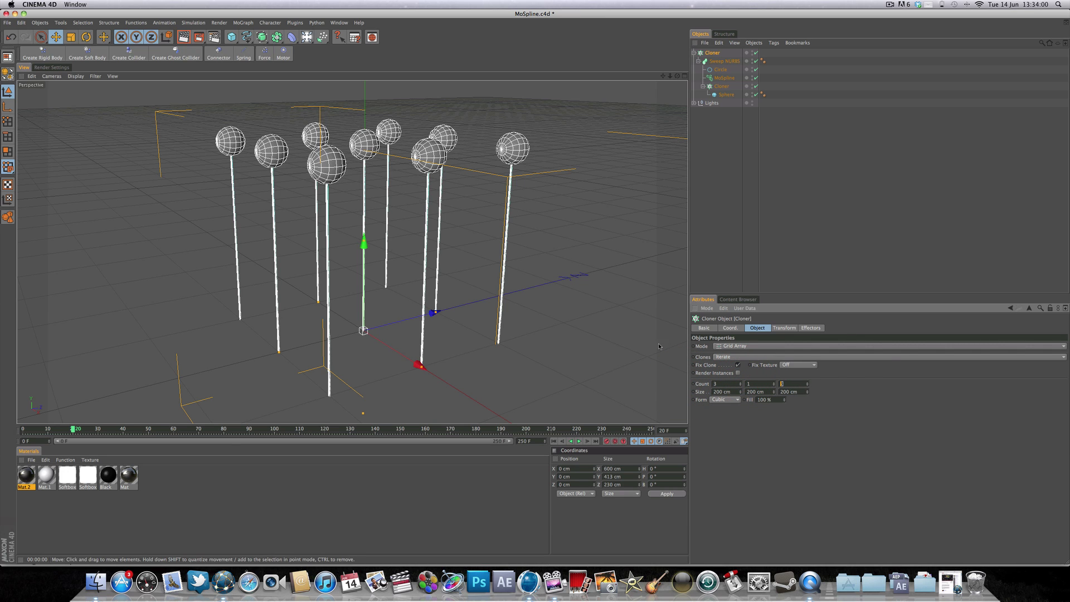
left_click(740, 383)
mouse_move(740, 383)
left_mouse_down()
mouse_move(741, 369)
mouse_move(740, 384)
left_mouse_up()
key("super+z")
key("super+z")
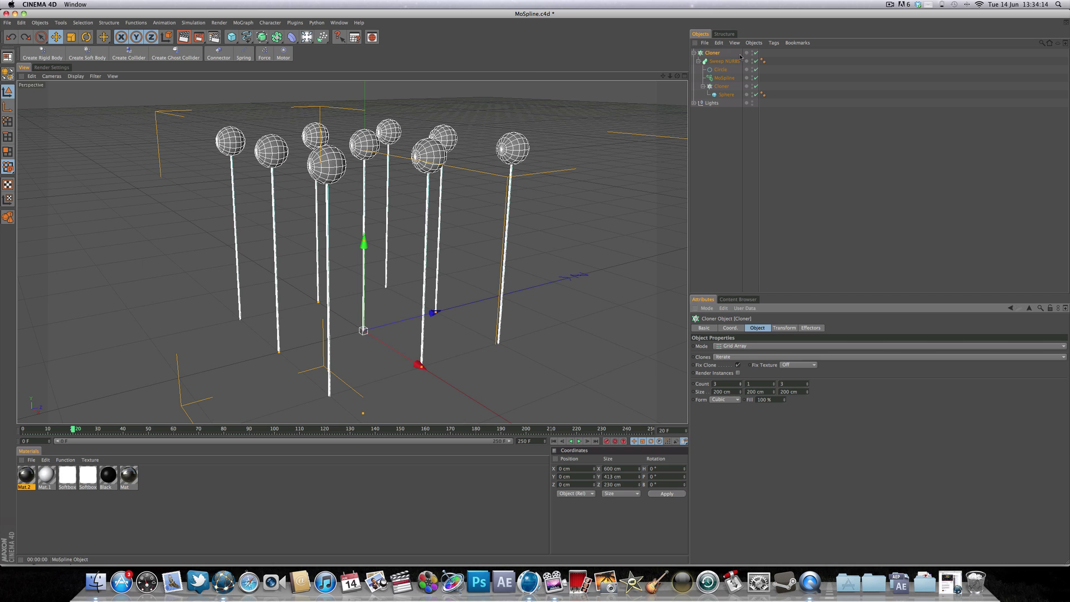
Add a Random effector to the selected outer Cloner
left_click(712, 54)
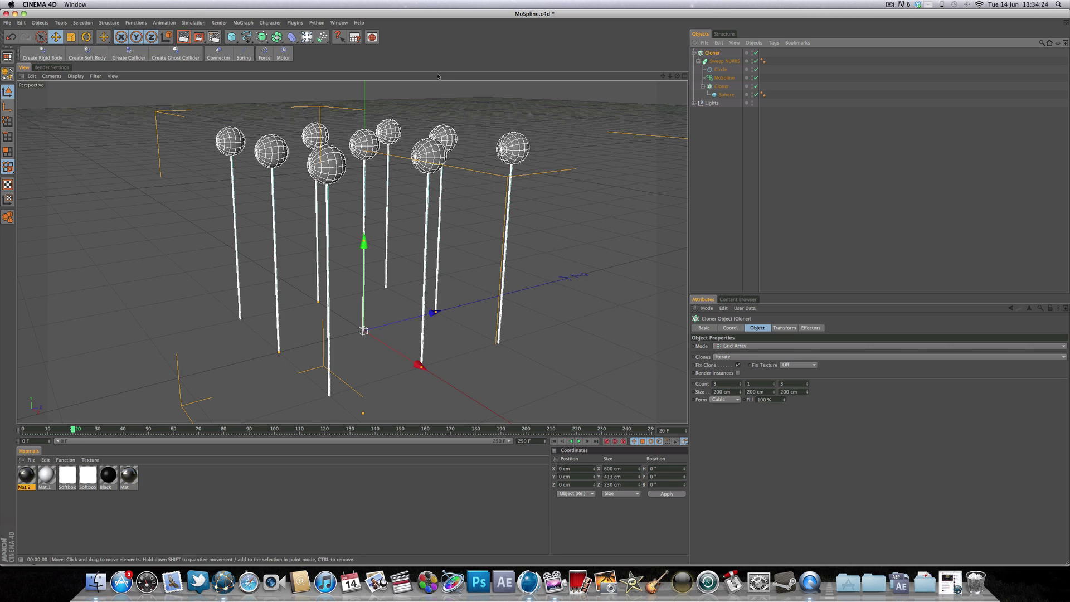
left_click(248, 23)
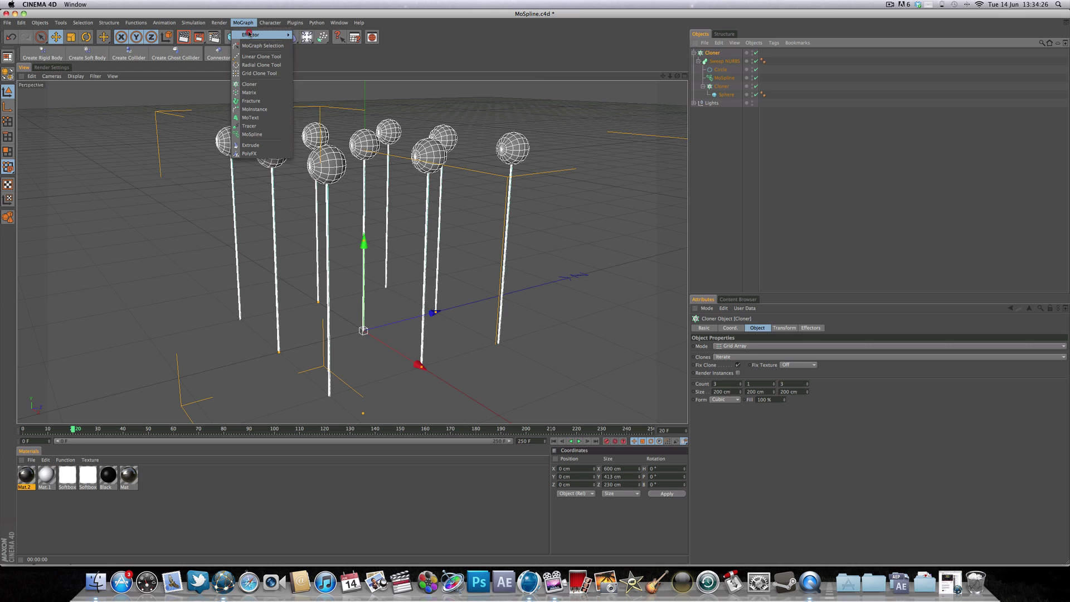
mouse_move(251, 35)
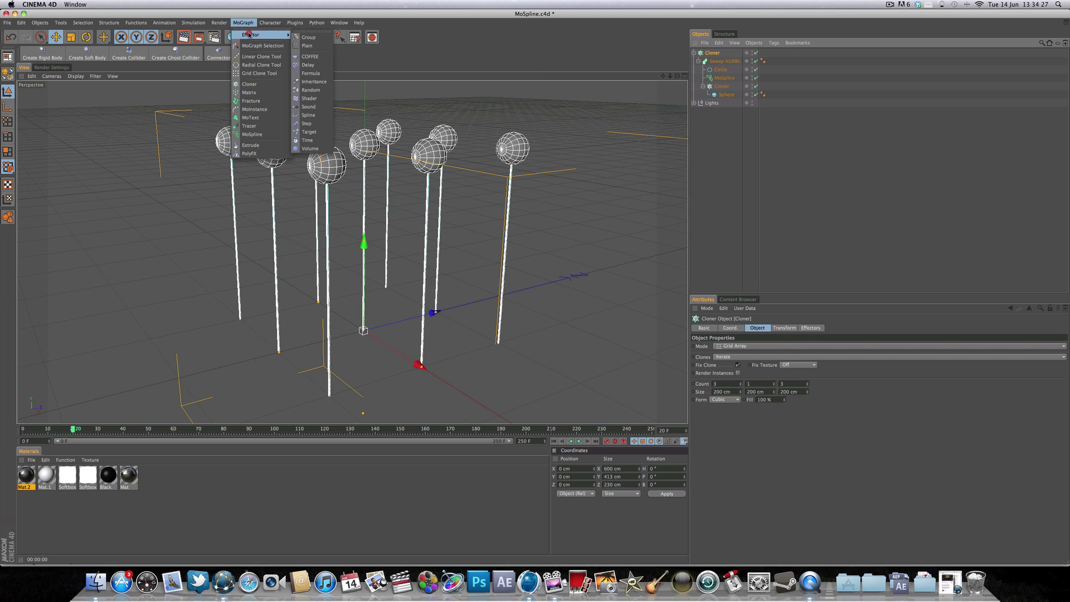
left_click(322, 91)
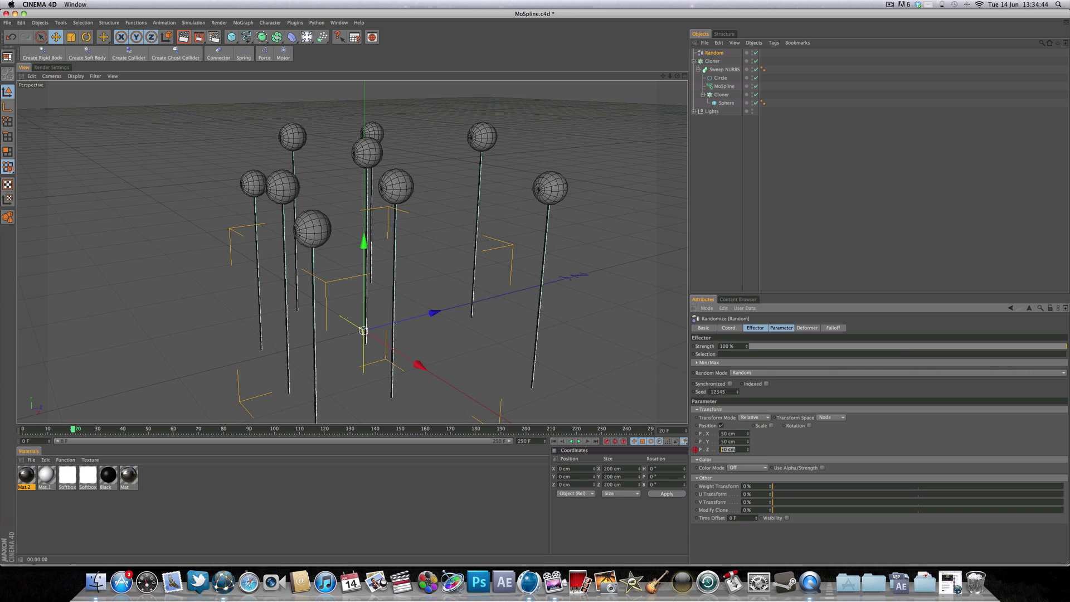
Set the Random effector's position to X 52, Y 0, Z -117 cm and move it lower in the hierarchy
left_click(695, 449)
left_click(776, 447)
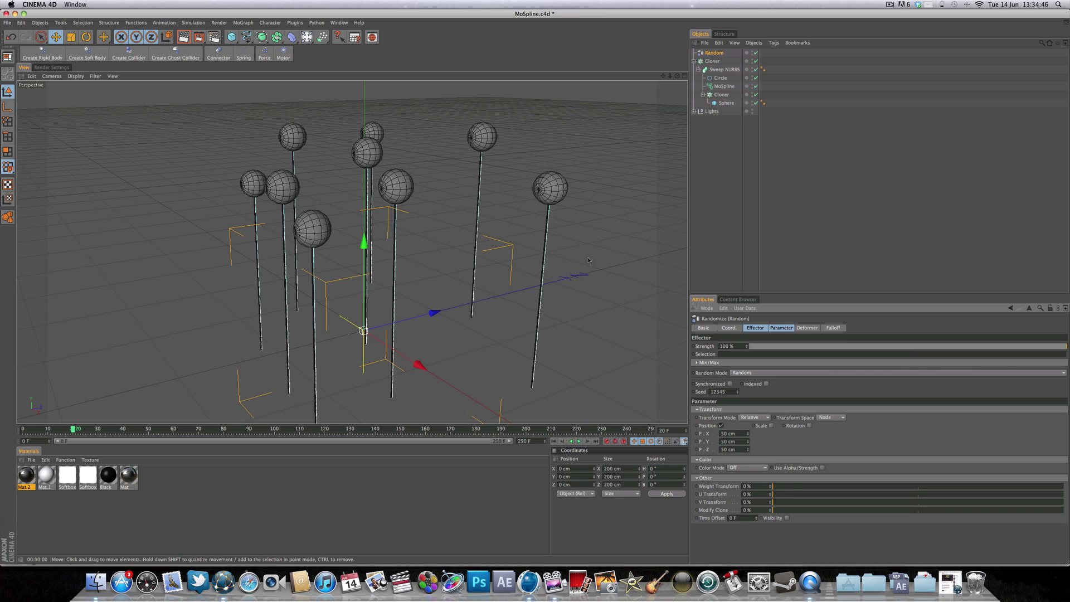
left_click_drag(747, 441, 748, 457)
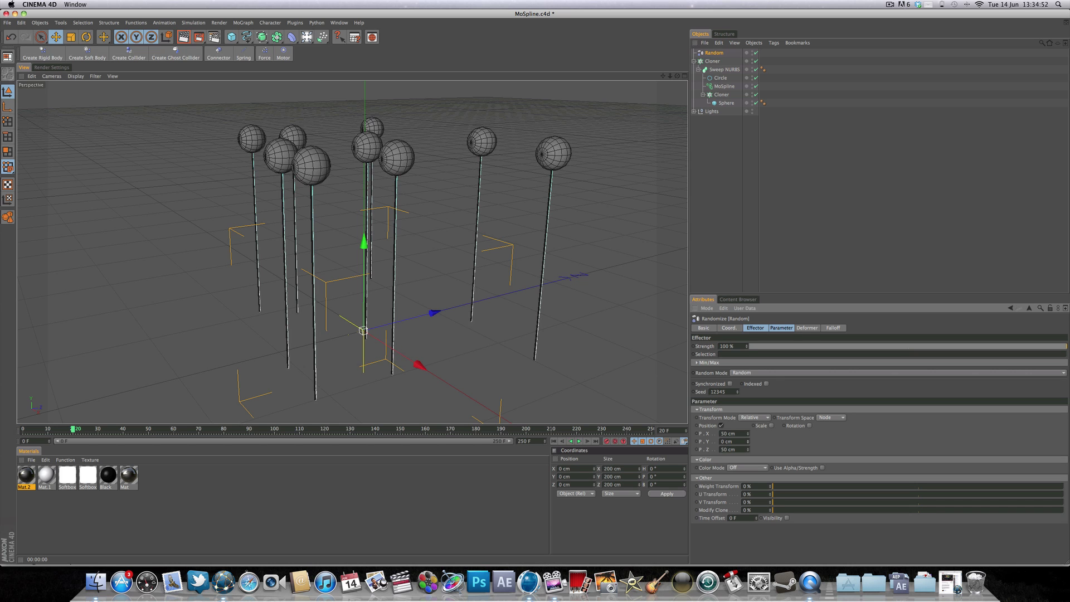
left_click_drag(357, 251, 320, 276, "alt")
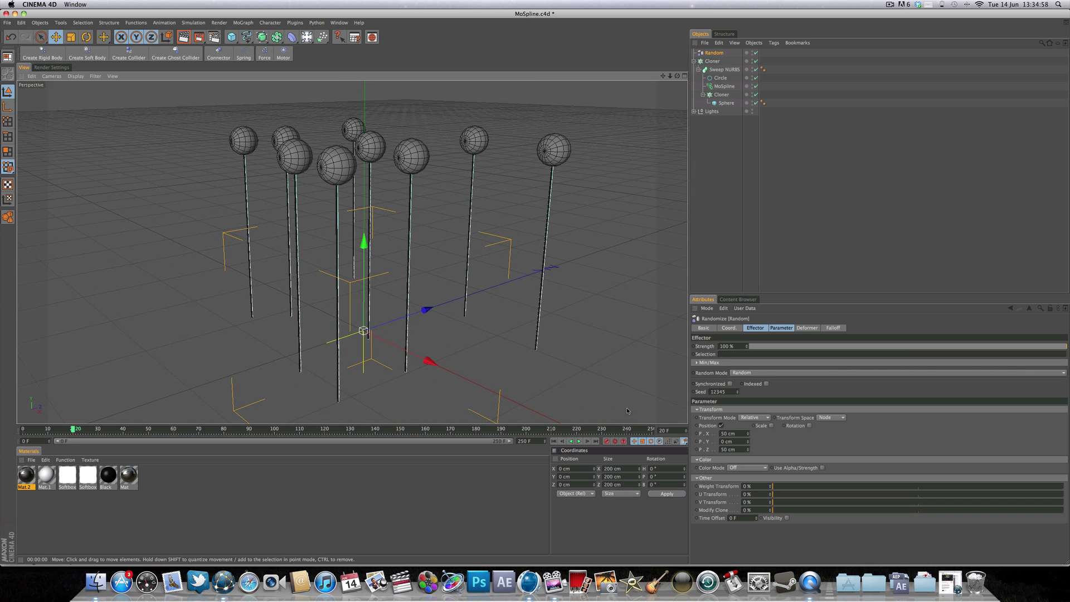
mouse_move(748, 434)
left_mouse_down()
mouse_move(777, 434)
mouse_move(741, 434)
mouse_move(727, 451)
mouse_move(662, 451)
mouse_move(741, 449)
left_mouse_up()
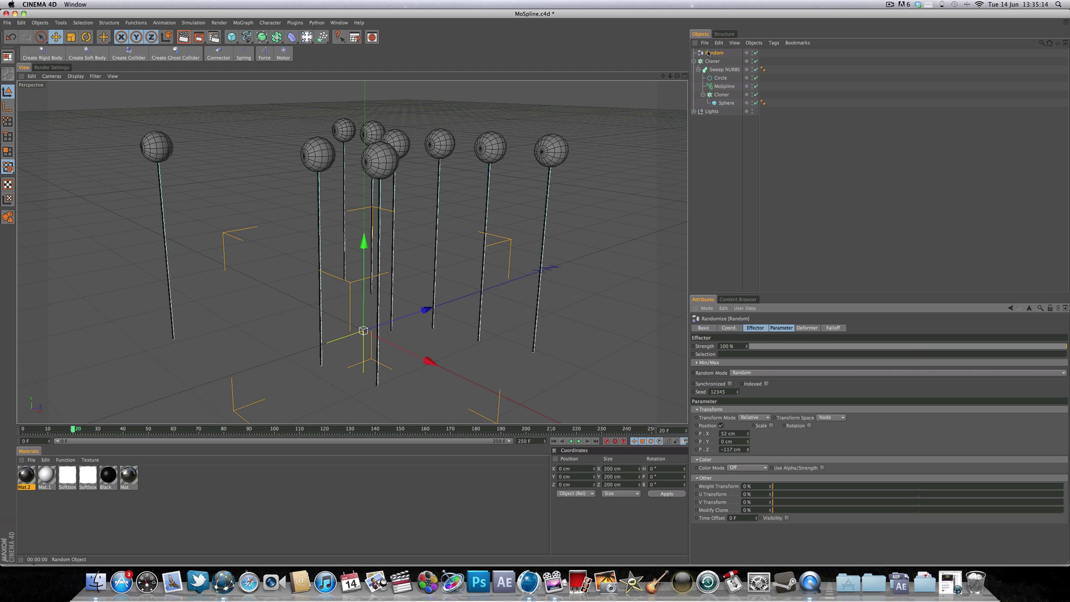
left_click_drag(716, 53, 719, 107)
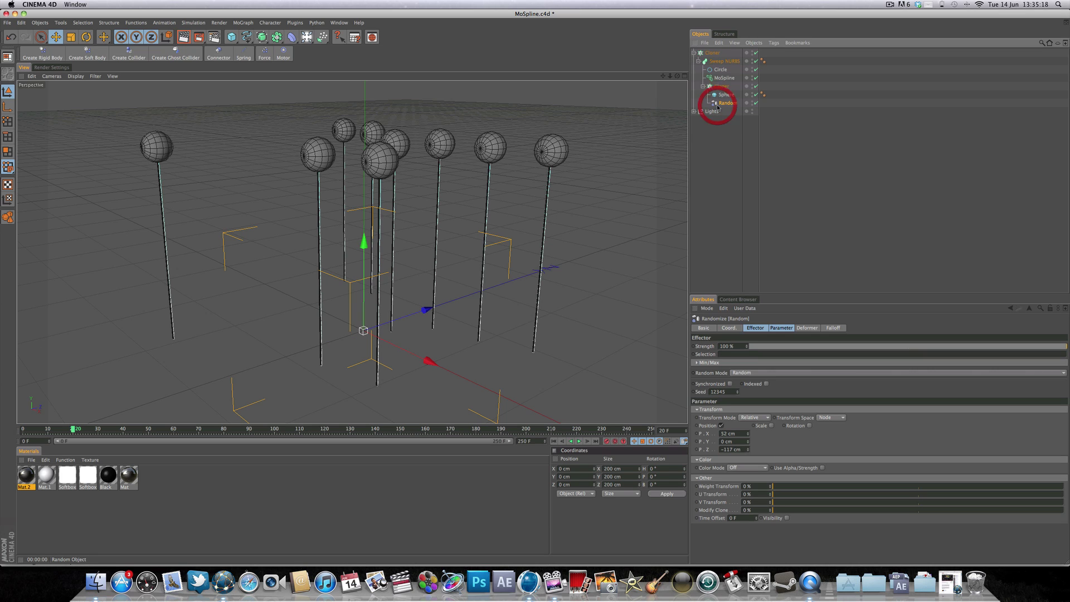
left_click(694, 53)
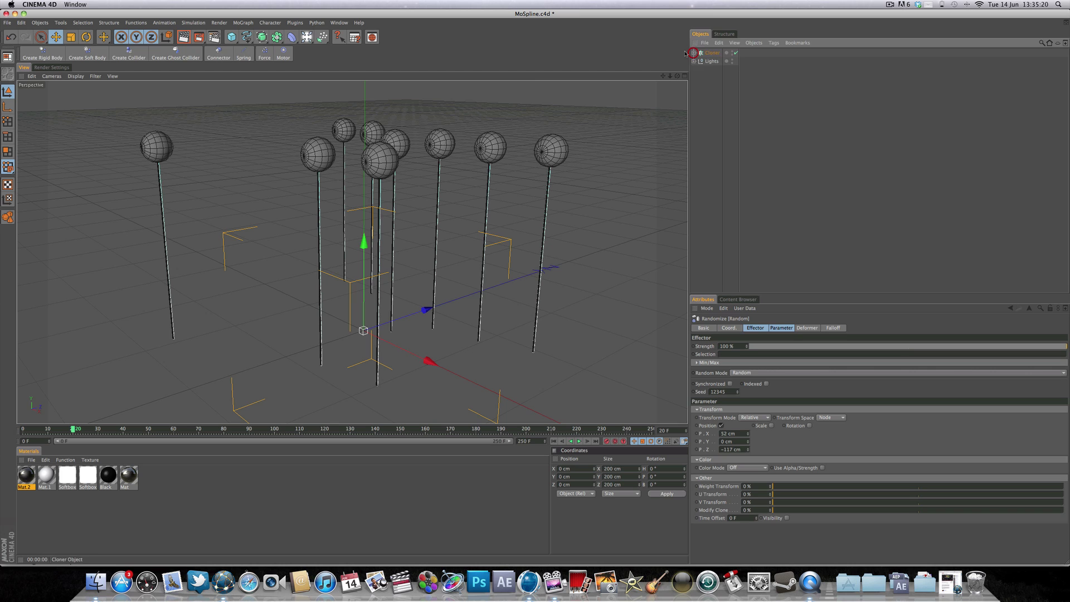
left_click(706, 77)
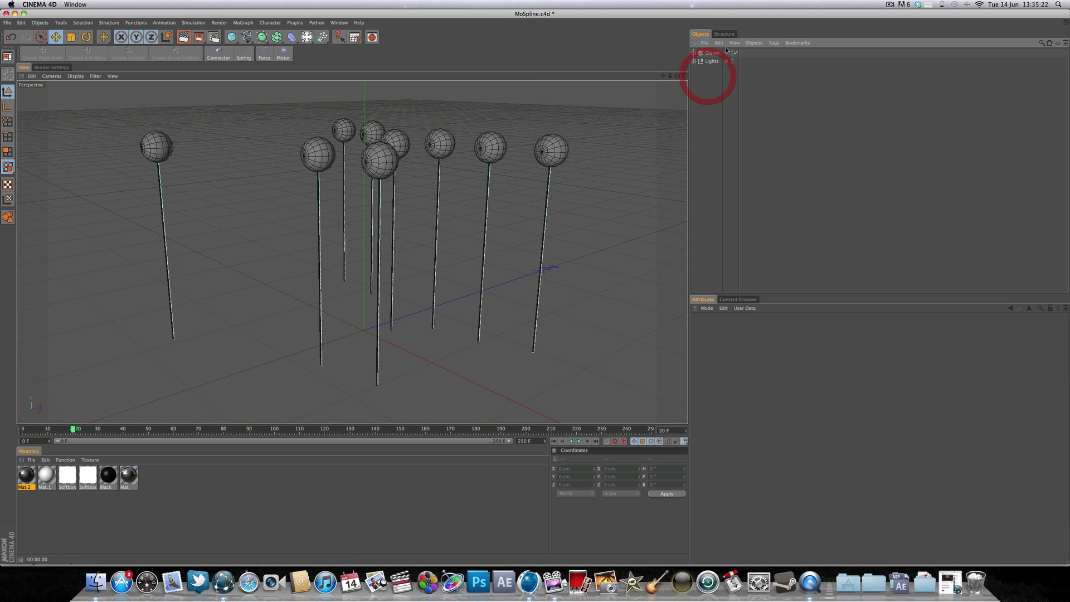
left_click(712, 53)
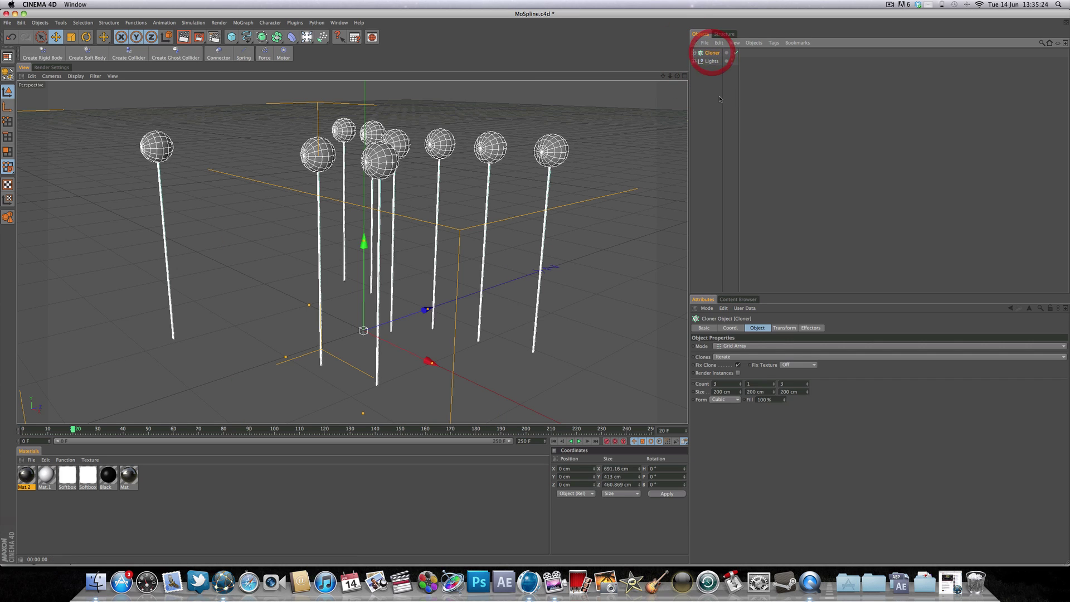
left_click(693, 53)
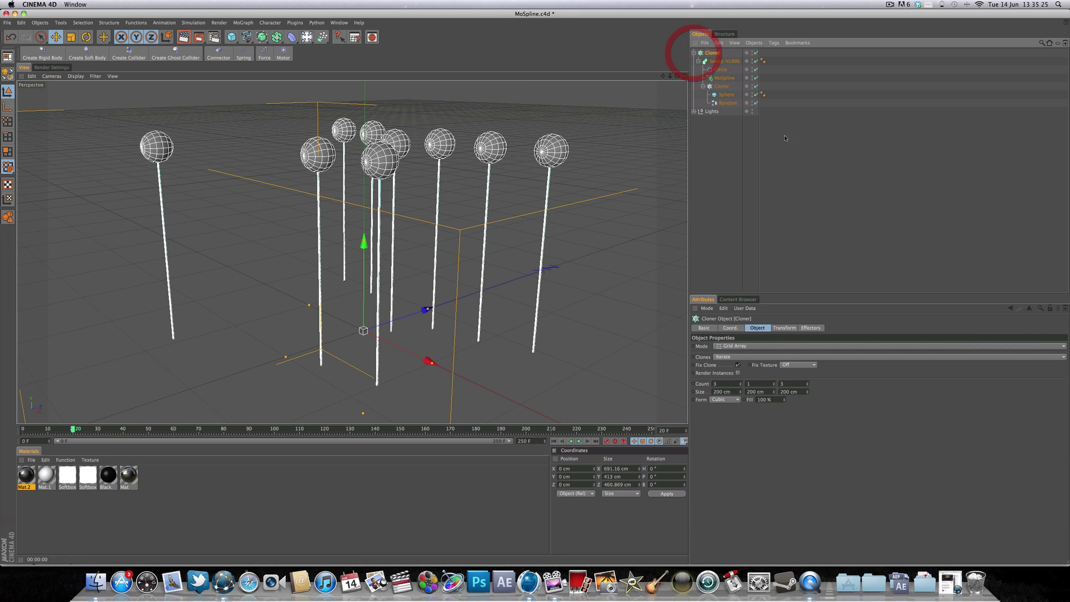
left_click(716, 62)
left_click(720, 87)
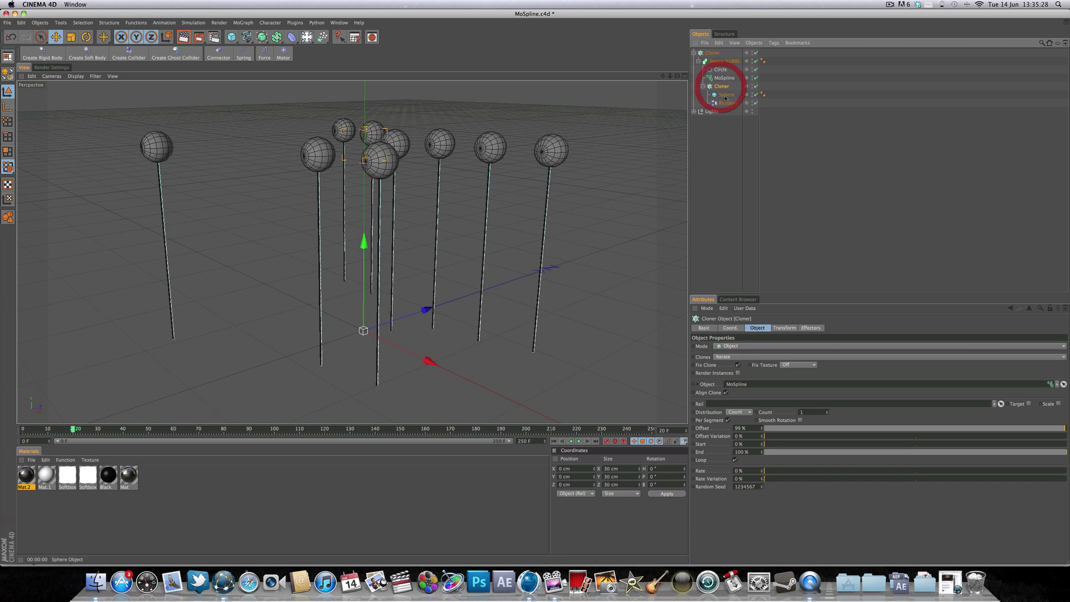
left_click(729, 104)
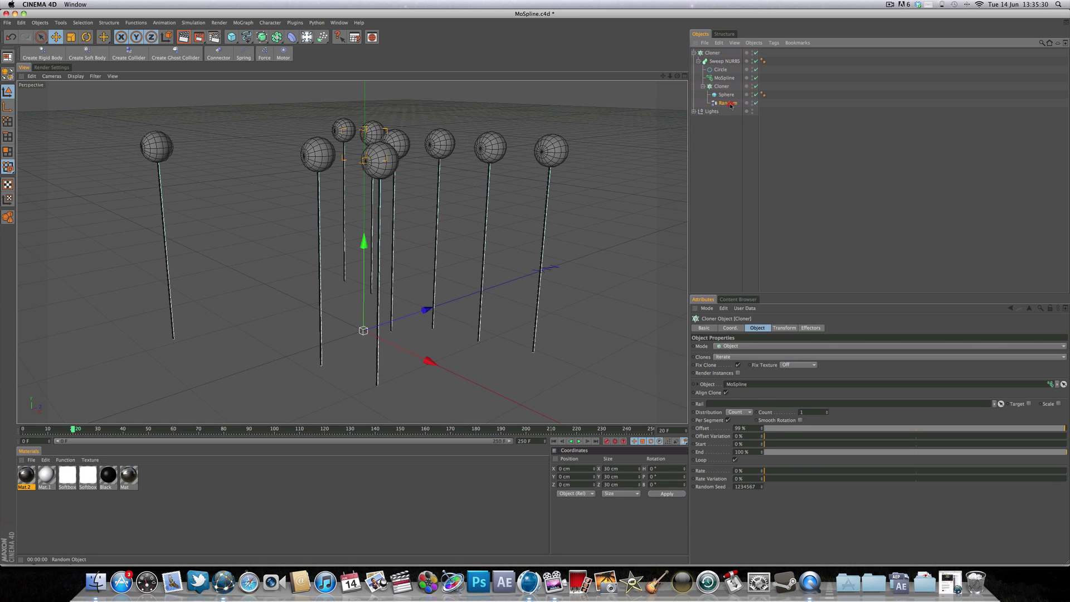
left_click(719, 142)
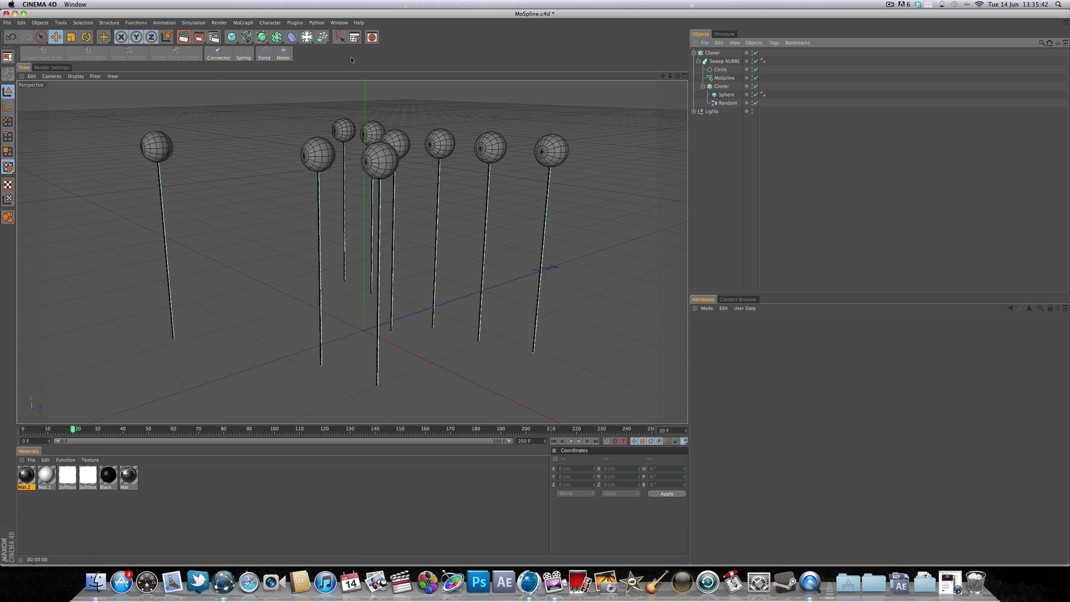
Add a Wind force and move it to the right of the stems
left_click(322, 38)
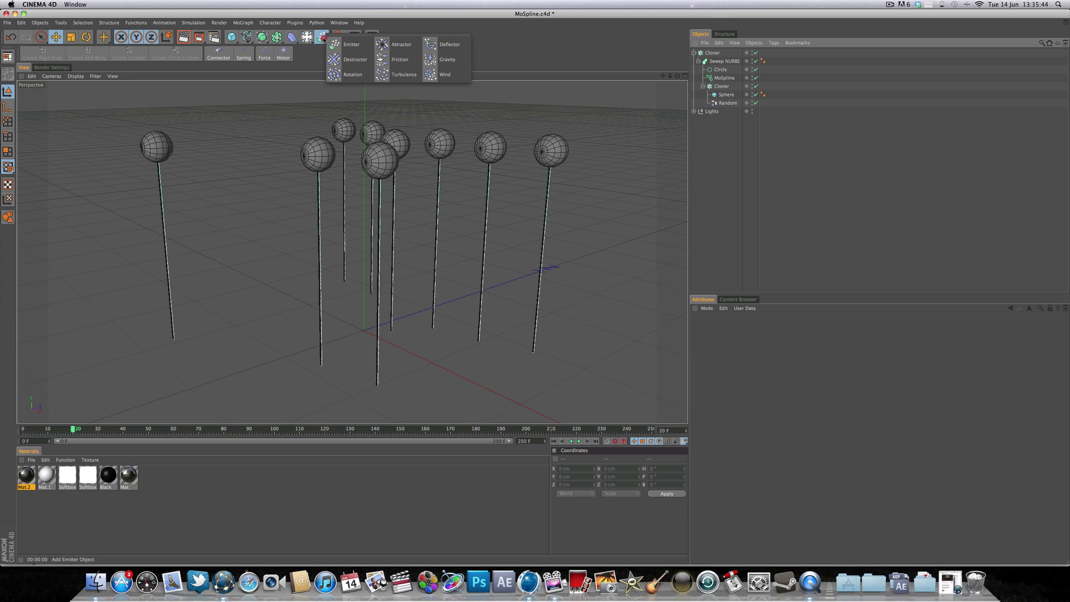
left_click(447, 75)
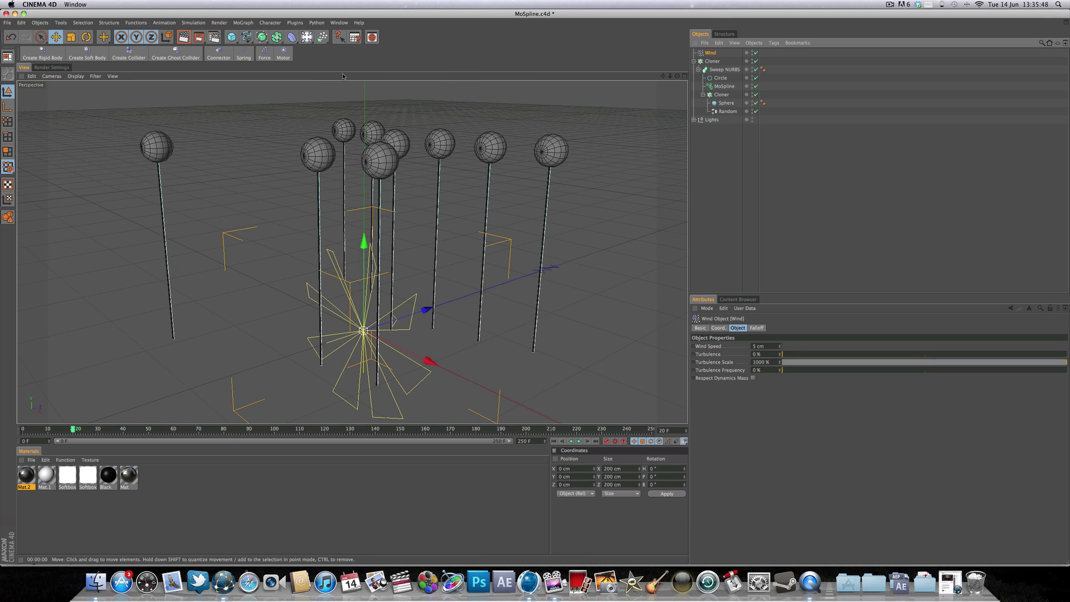
key("e")
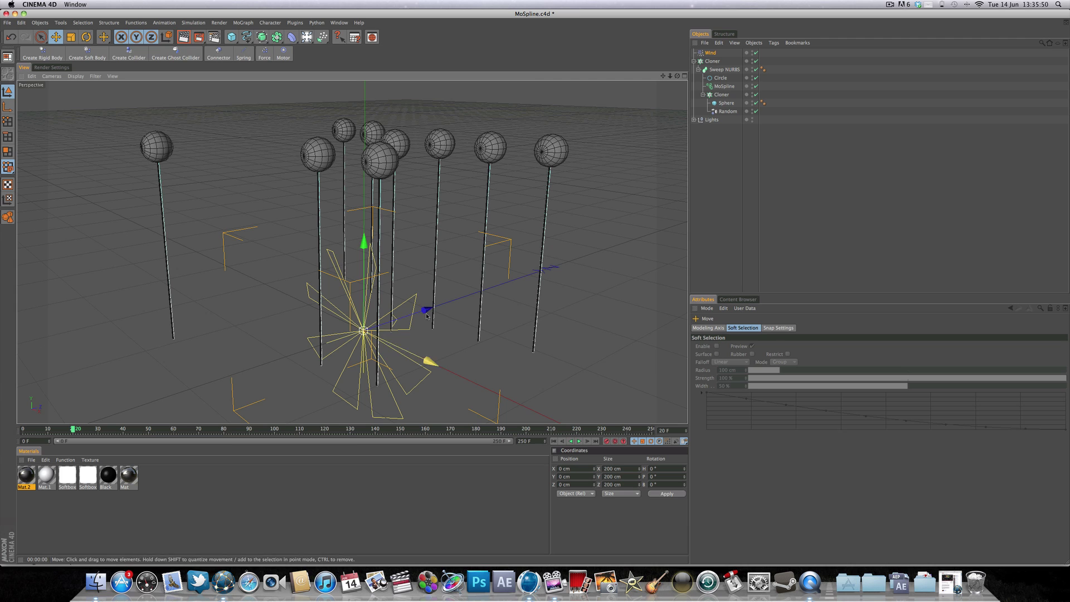
left_click_drag(425, 309, 660, 229)
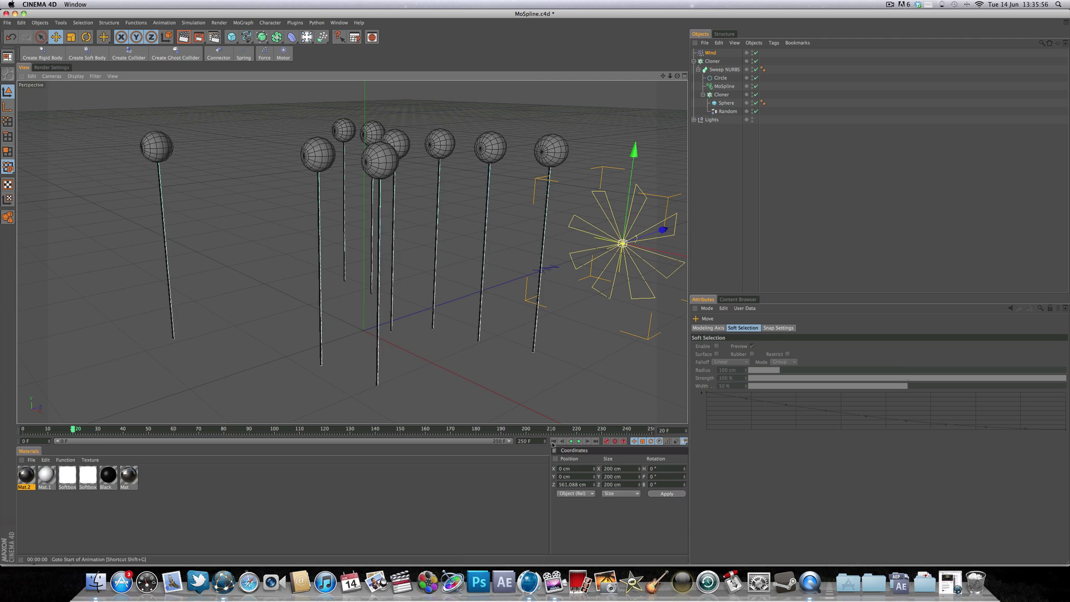
Play the animation to preview the wind, then return to frame 0
left_click(554, 441)
left_click(578, 441)
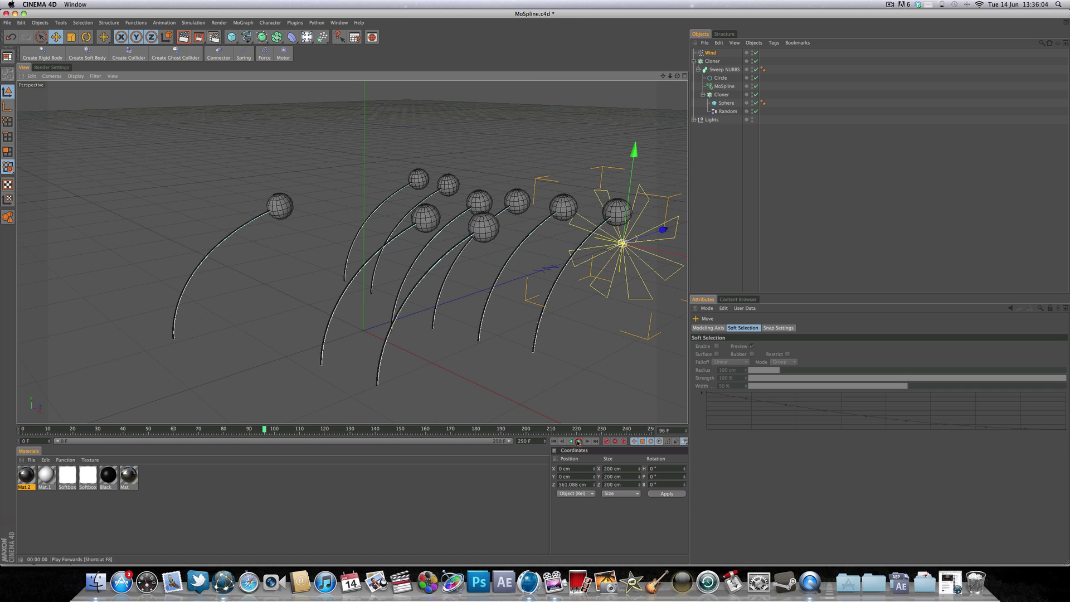
left_click(555, 442)
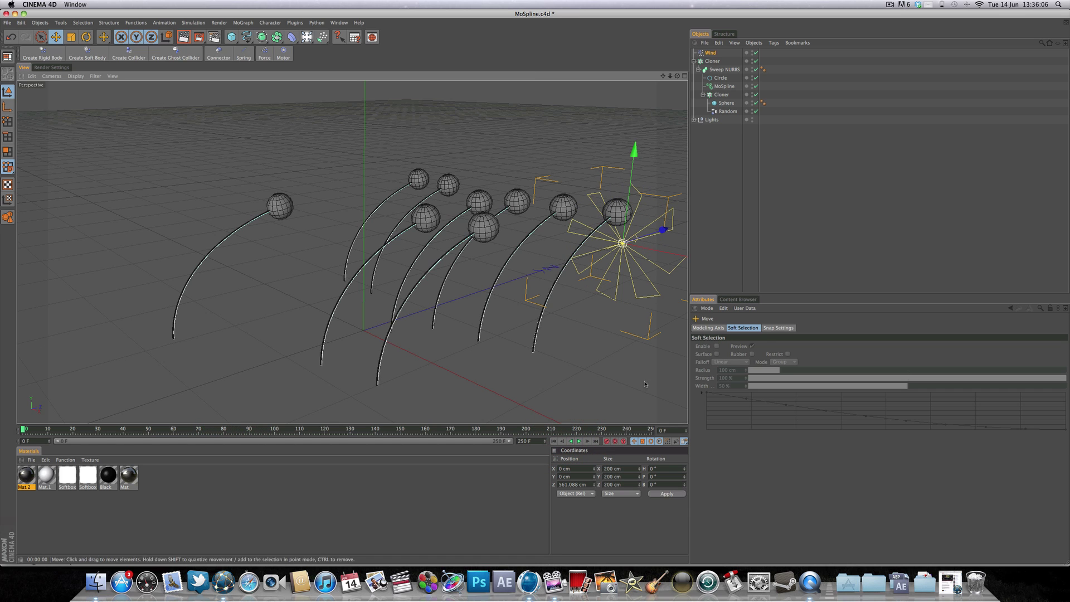
left_click(725, 87)
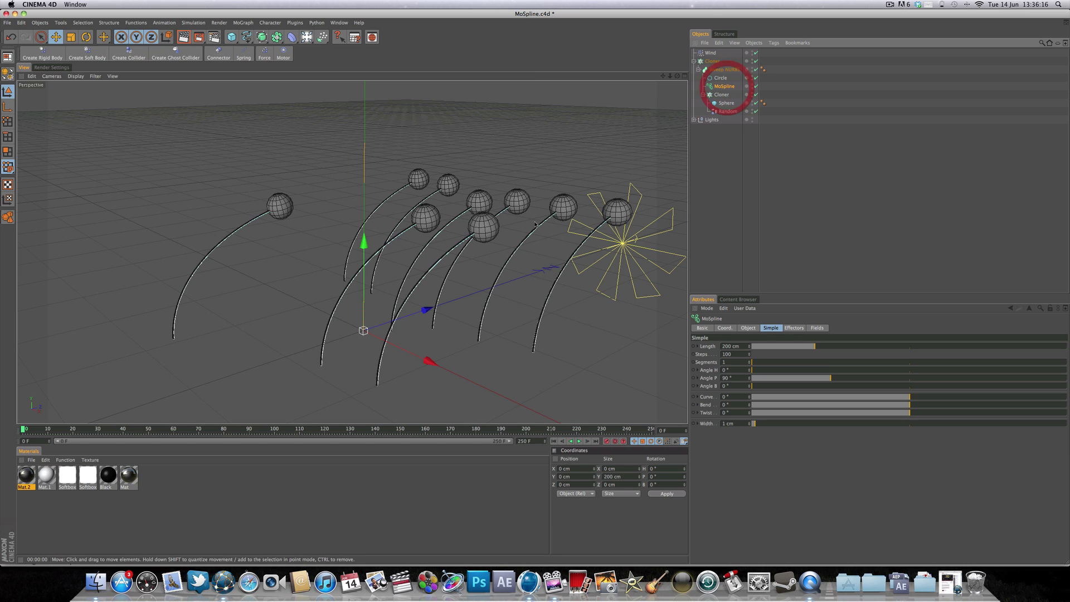
Set the MoSpline's Fields mode to Include and add the Wind object to its Fields list
left_click(817, 328)
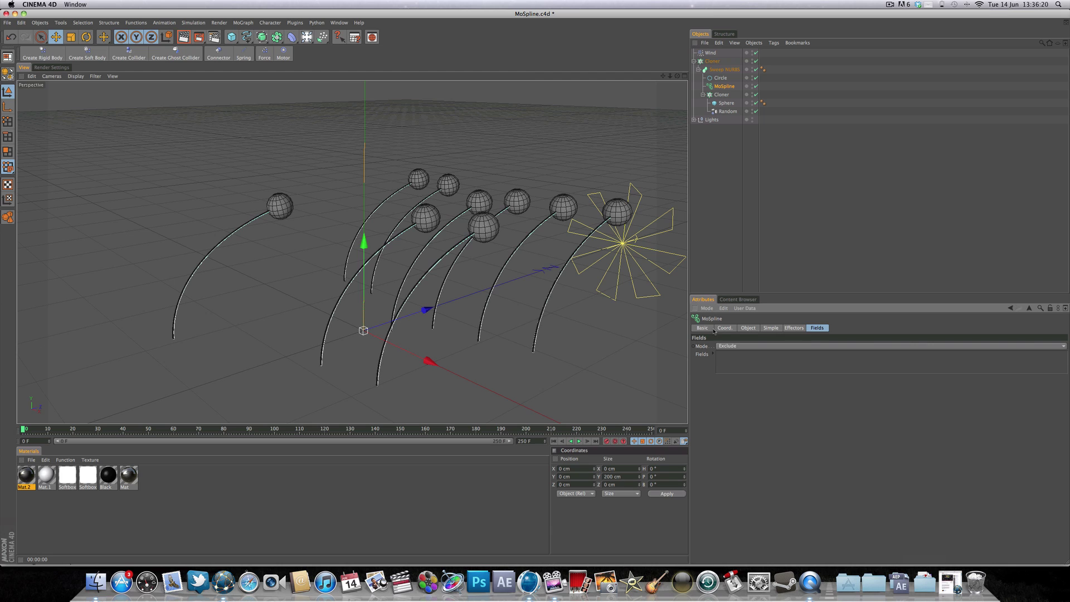
left_click(759, 347)
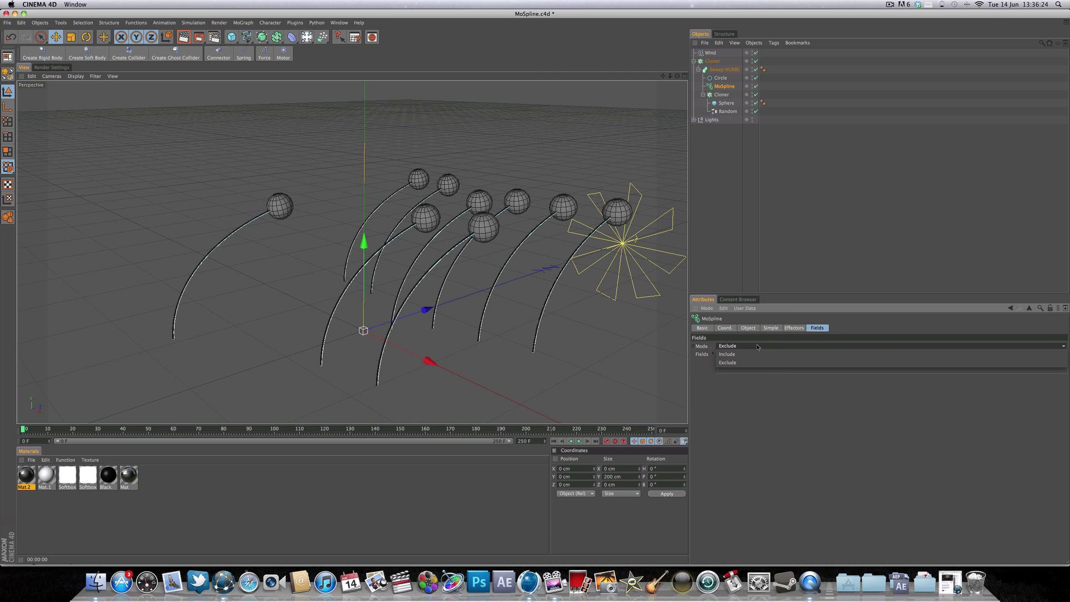
left_click(758, 347)
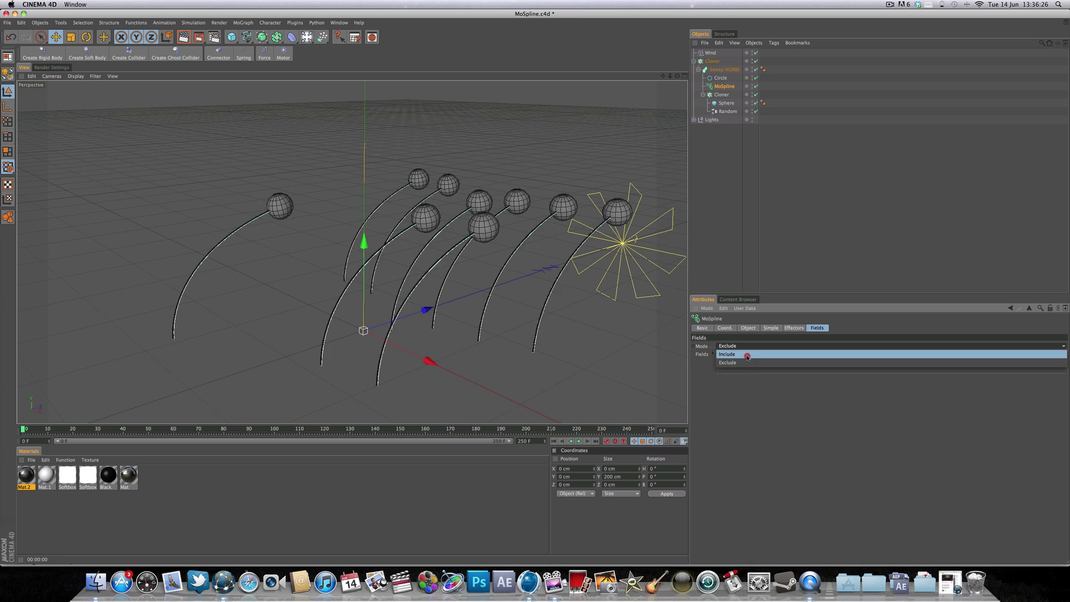
left_click(747, 355)
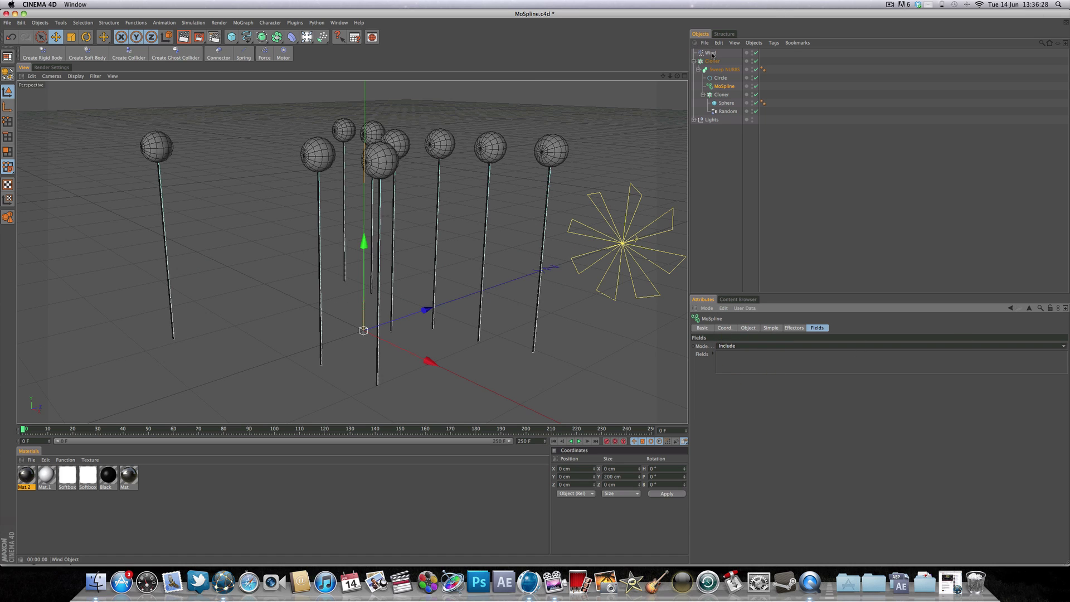
left_click_drag(712, 56, 731, 367)
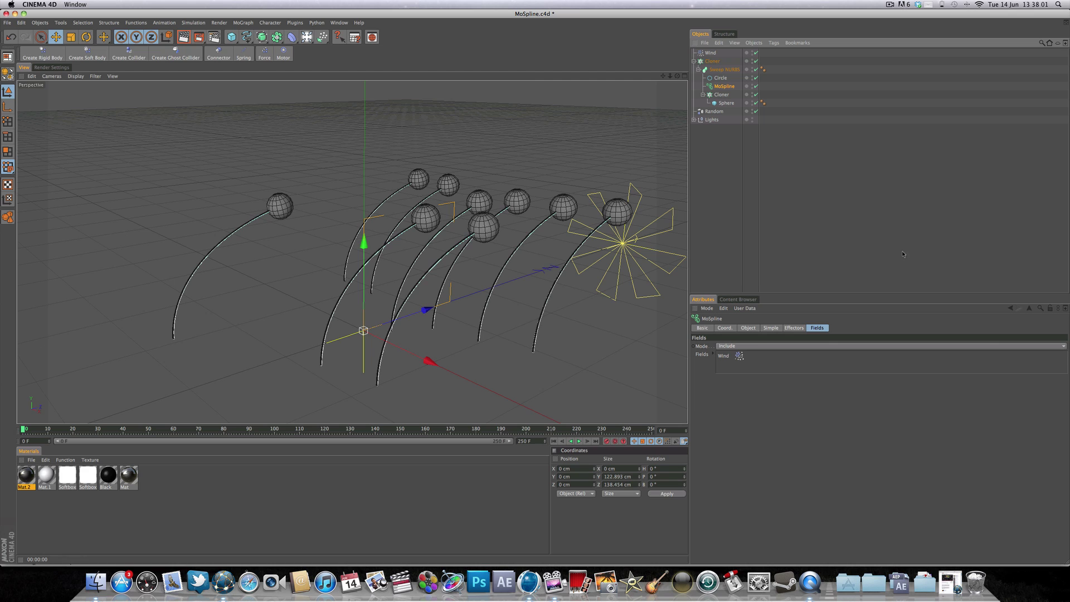
Set the Wind's Turbulence and Turbulence Frequency sliders both to 50%
left_click(711, 53)
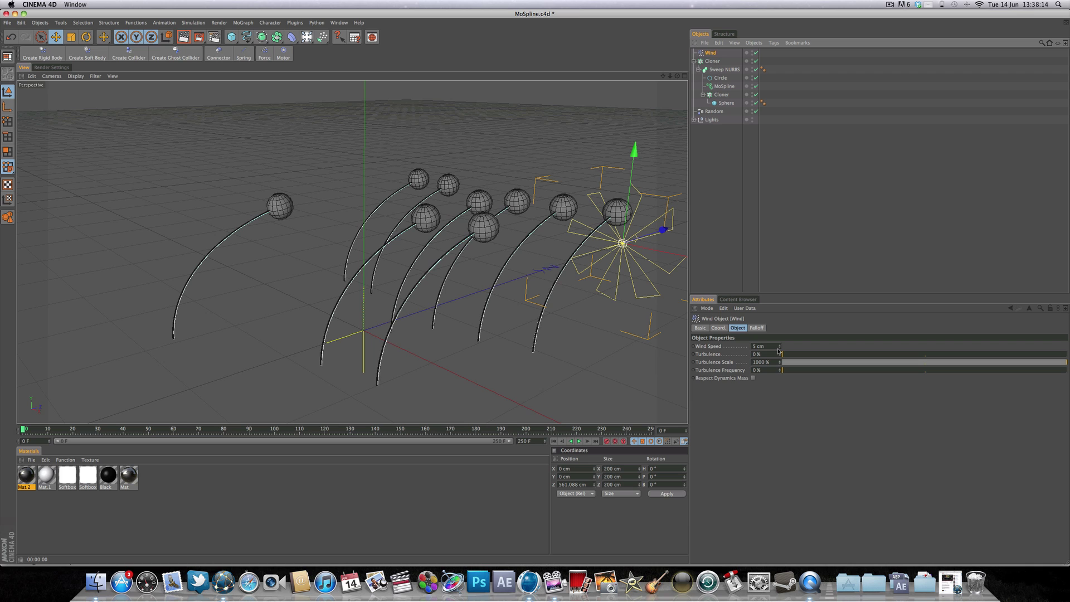
mouse_move(779, 348)
left_mouse_down()
mouse_move(779, 337)
mouse_move(779, 347)
left_mouse_up()
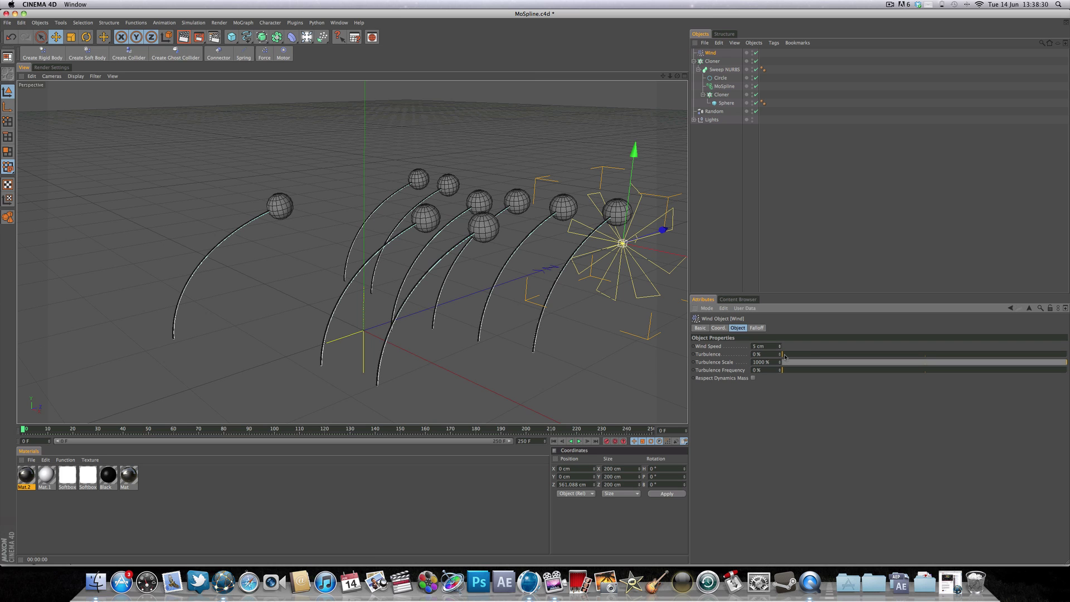
left_click_drag(784, 357, 925, 358)
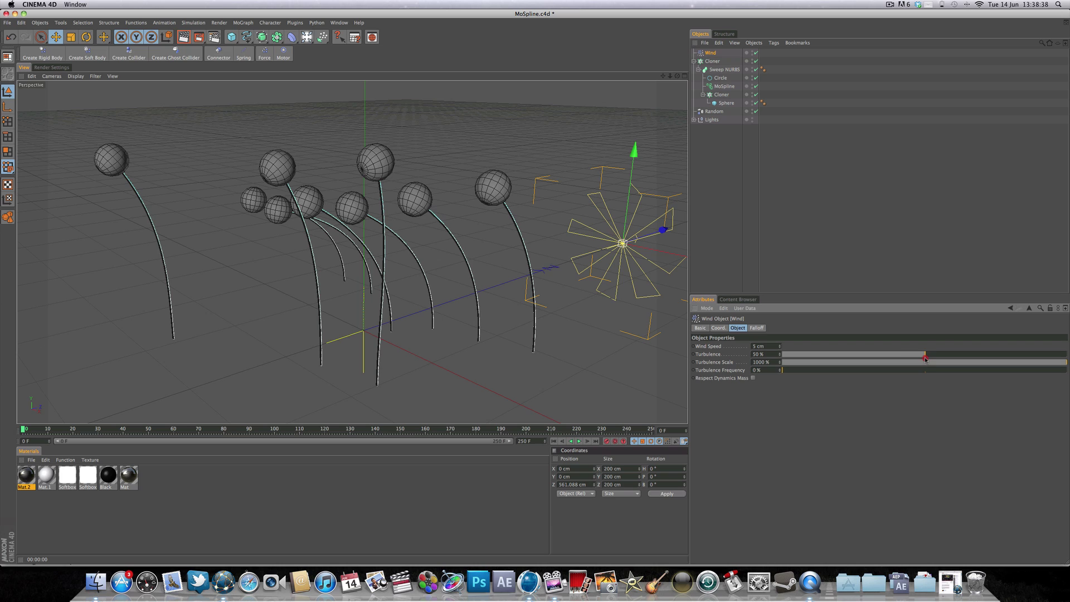
left_click_drag(925, 358, 925, 358)
left_click_drag(789, 371, 925, 360)
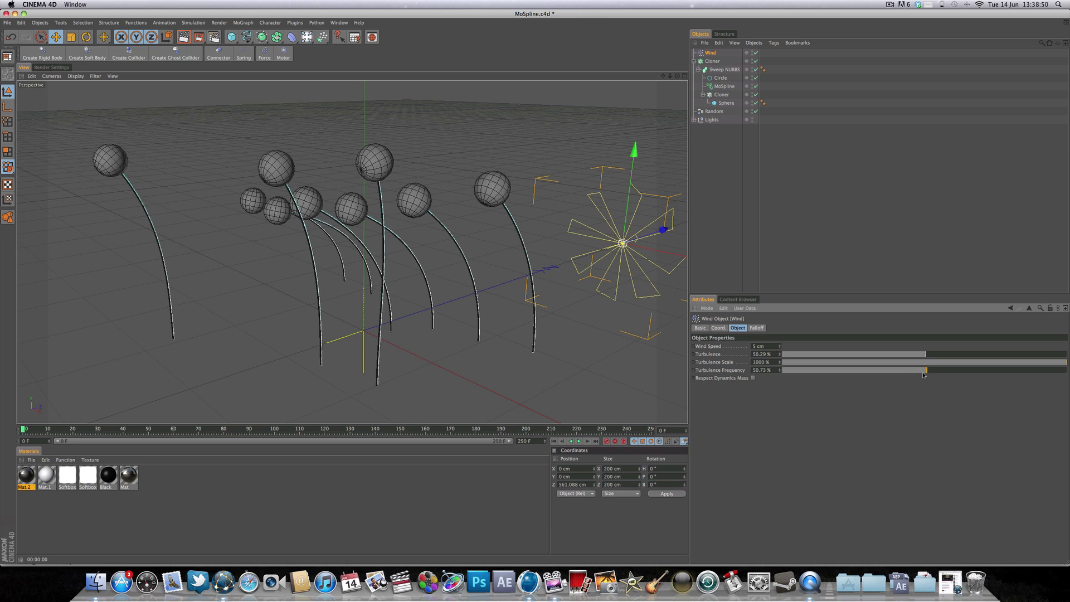
mouse_move(923, 374)
left_mouse_down()
mouse_move(816, 370)
mouse_move(940, 368)
mouse_move(925, 375)
left_mouse_up()
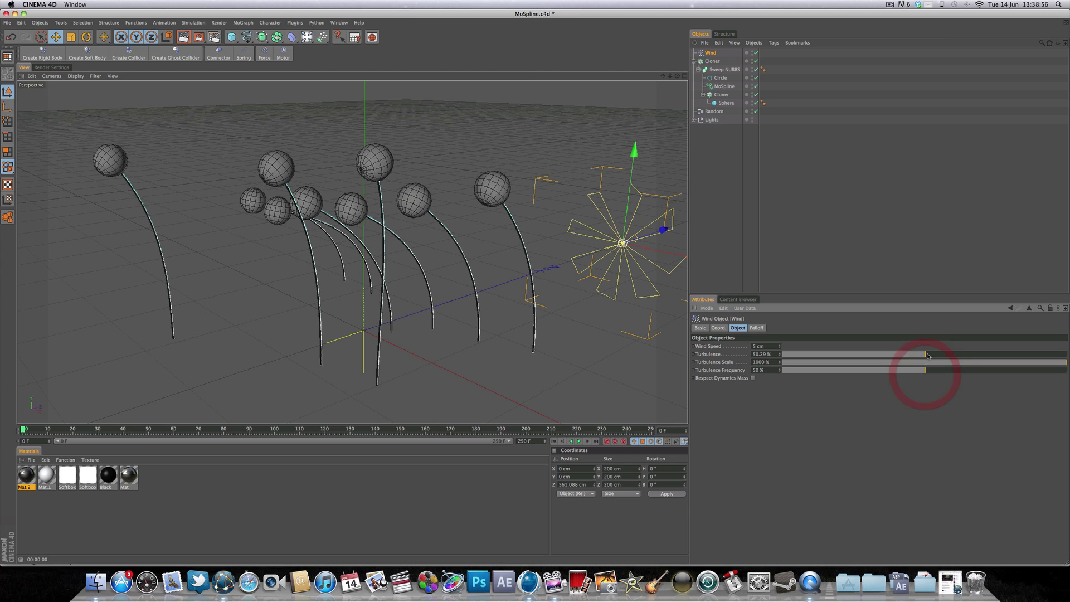
left_click(926, 358)
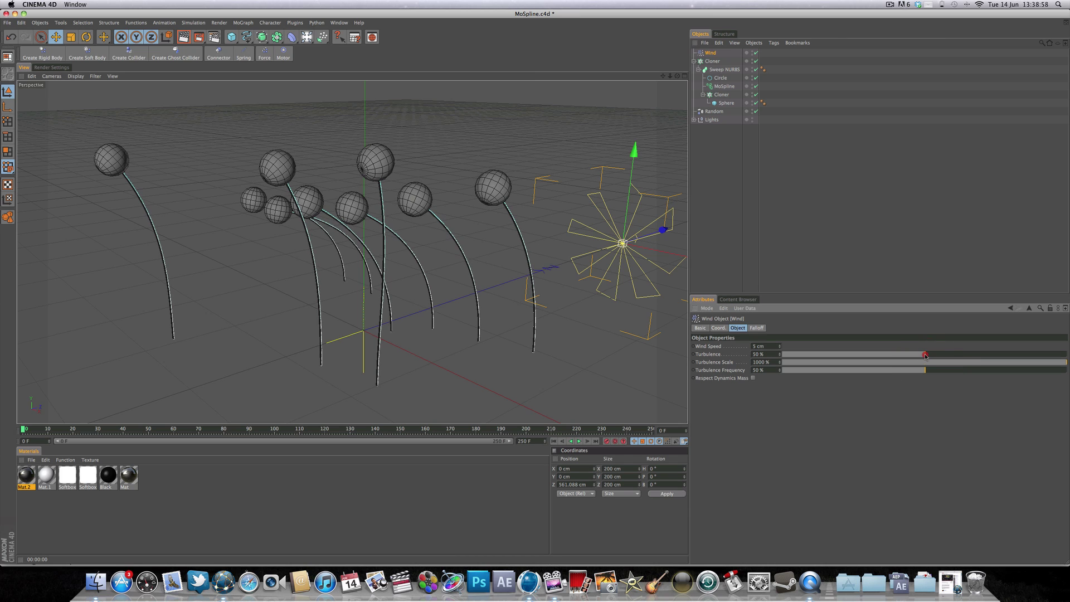
left_click(926, 356)
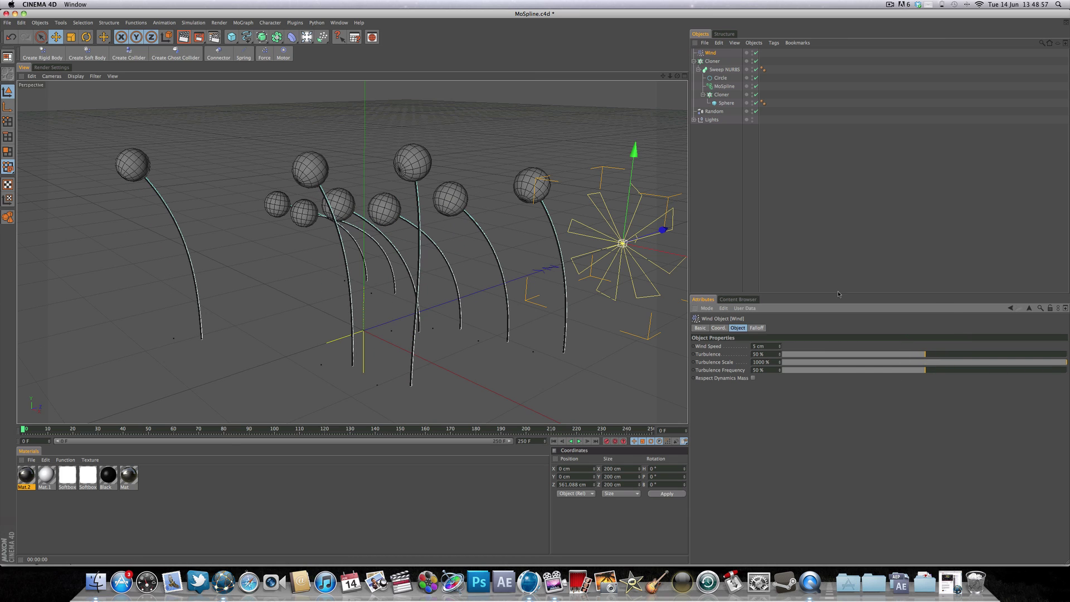
Set the Wind Speed to 10 cm, Turbulence to 100% and Turbulence Scale to 450%
left_click(761, 346)
type("10")
key("Tab")
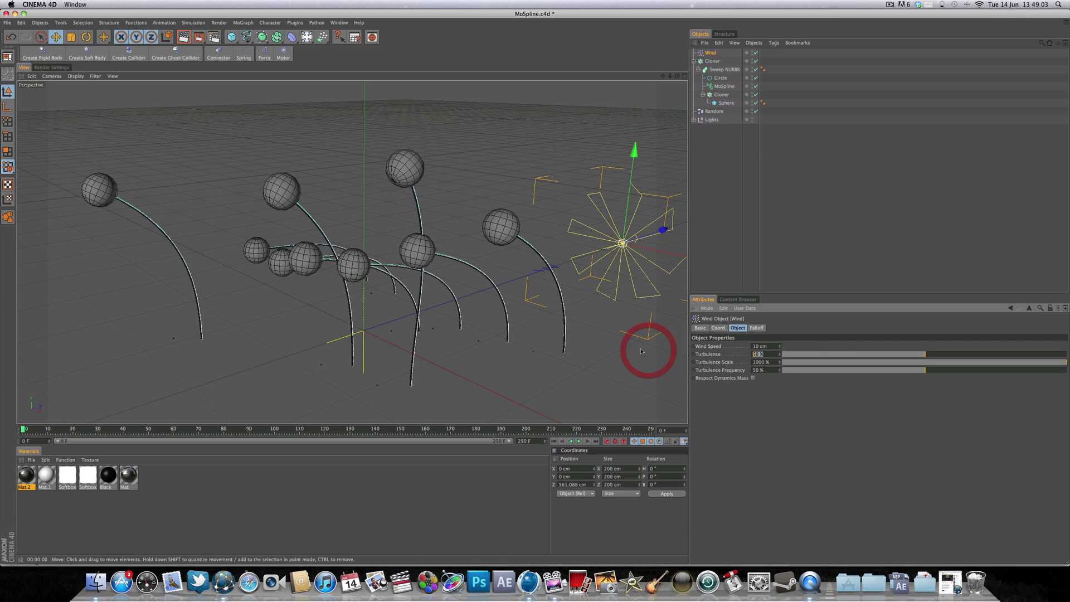
type("100")
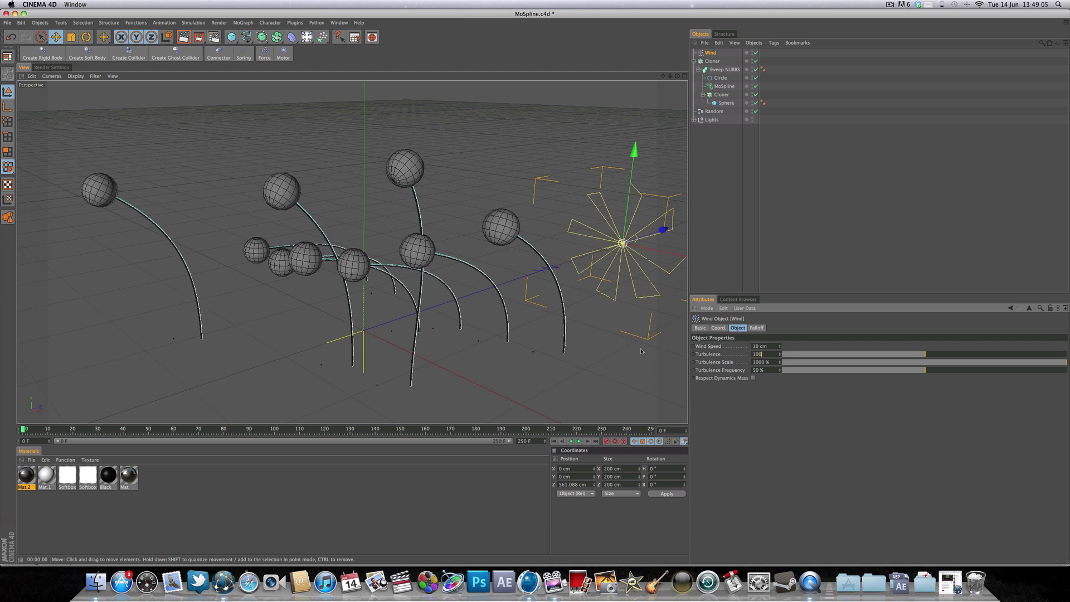
key("Tab")
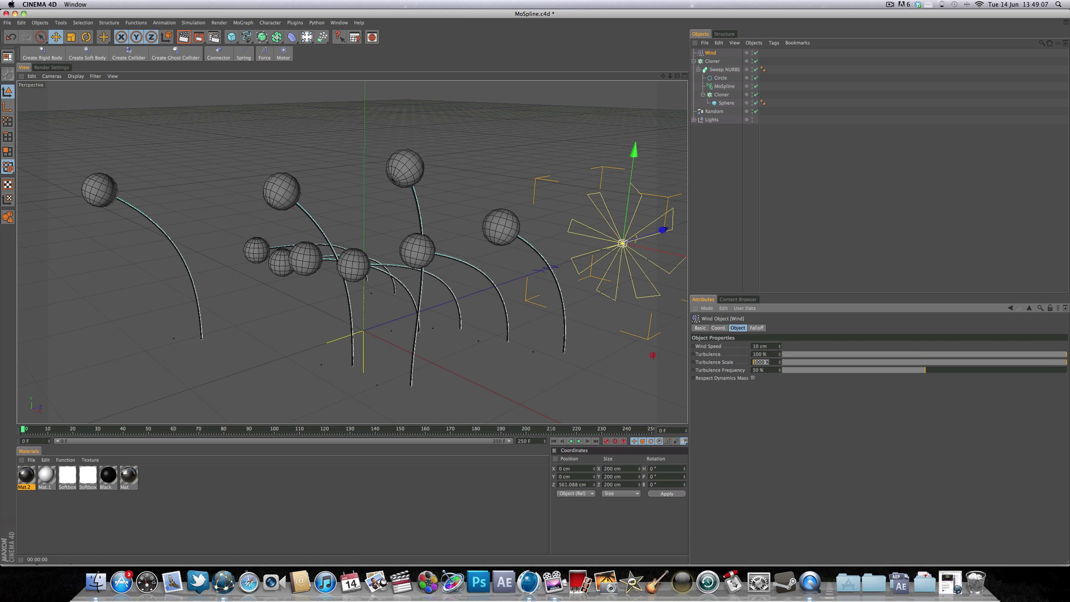
type("4")
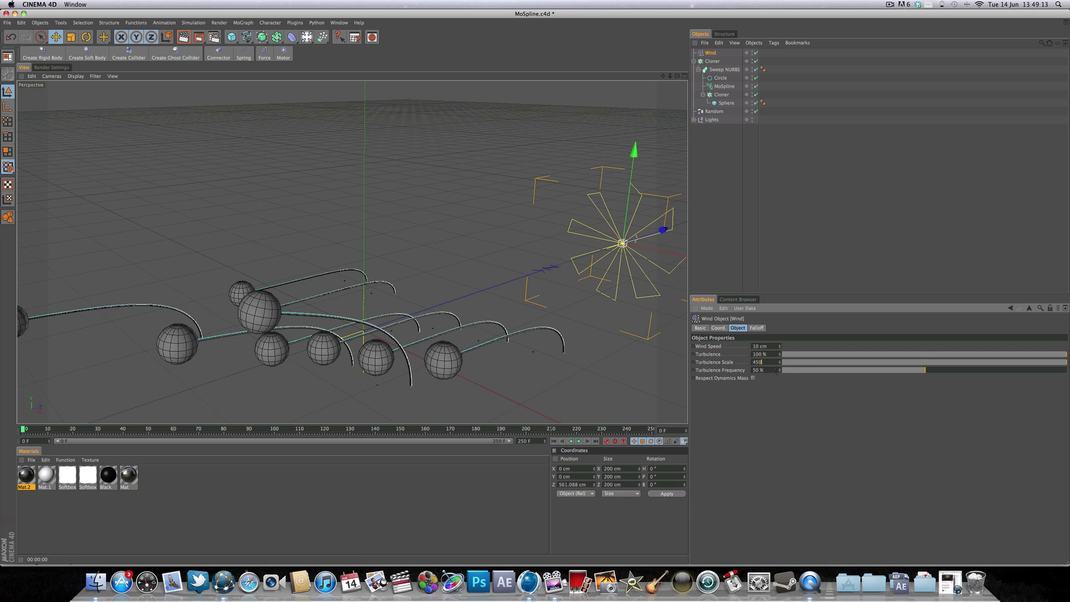
type("50")
key("Return")
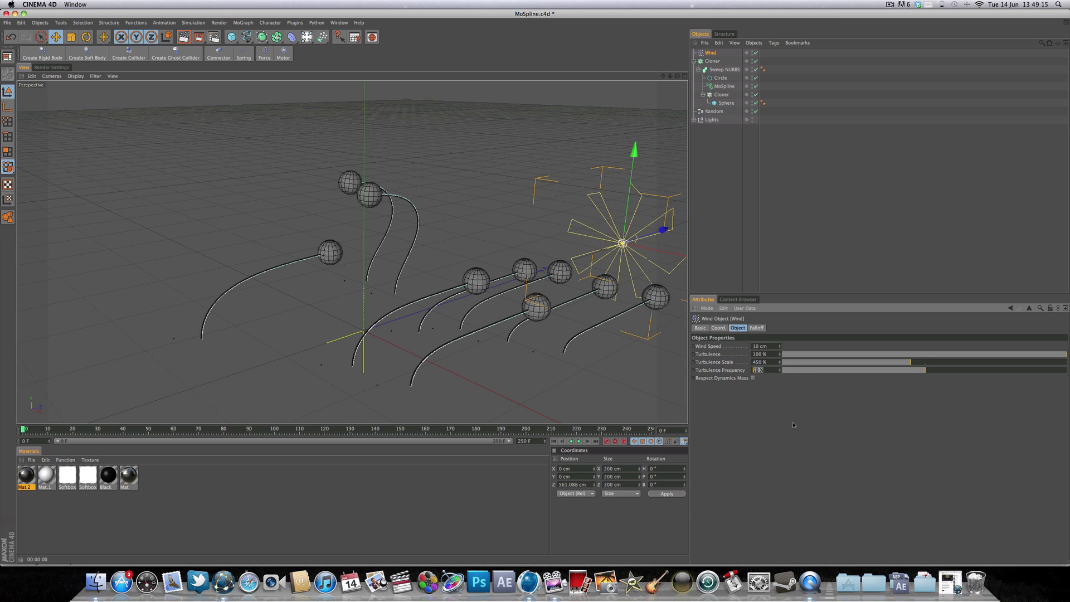
left_click(792, 423)
Play and stop the wind simulation, then move the playhead to frame 110
left_click(578, 441)
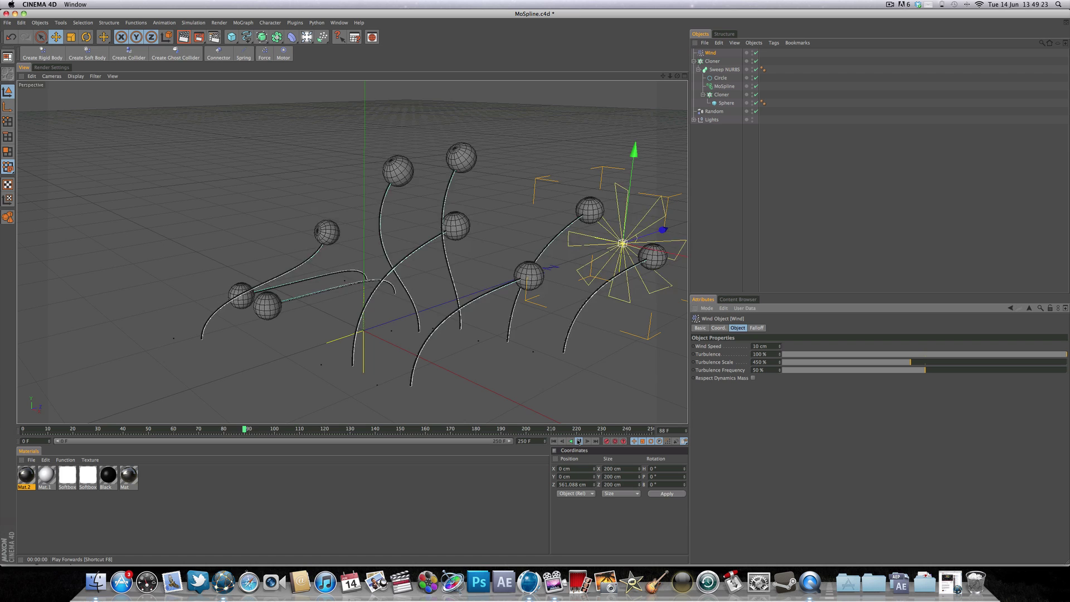
left_click(579, 440)
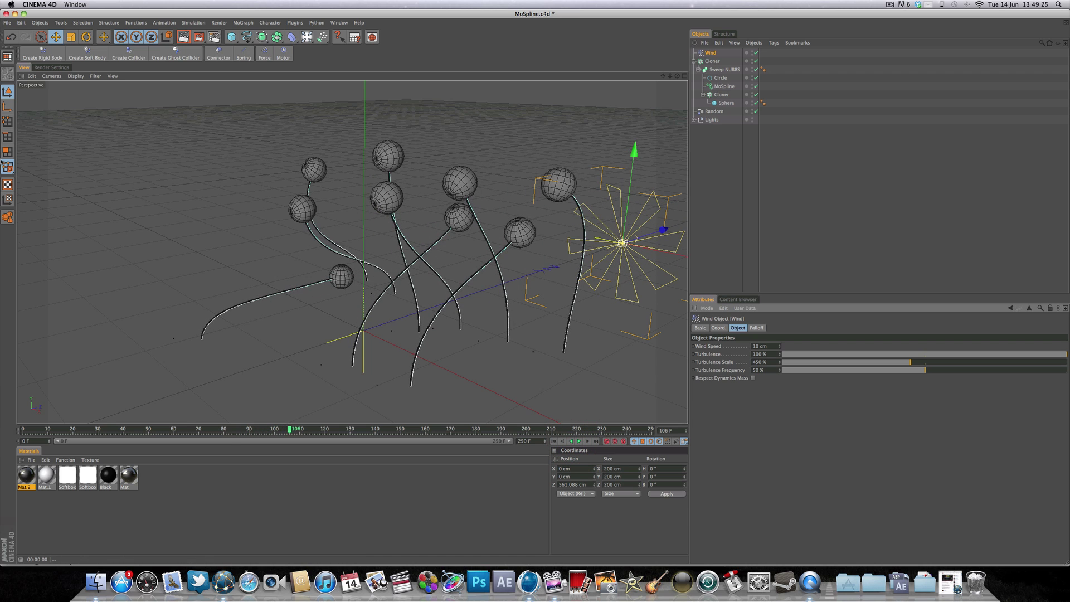
left_click_drag(308, 428, 299, 428)
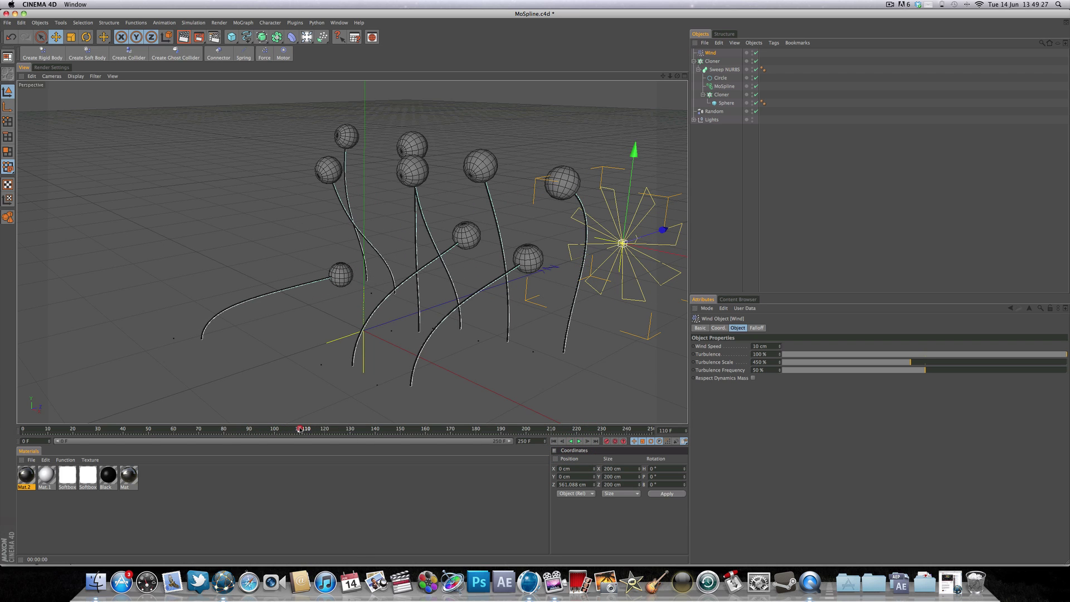
Deselect Wind, then insert a Floor object and a Background object into the scene
left_click(723, 169)
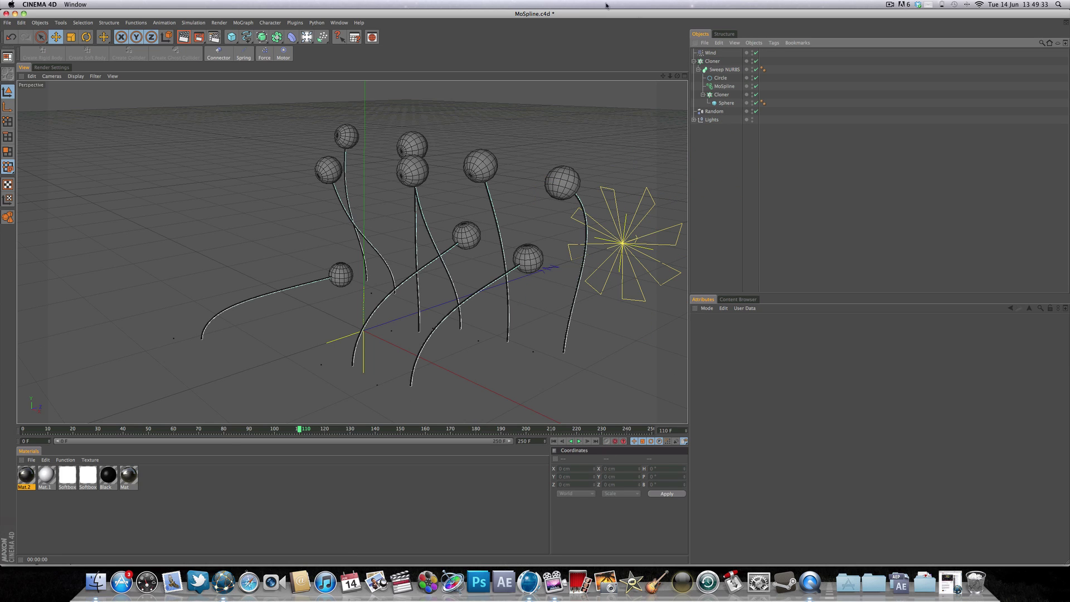
left_click(306, 37)
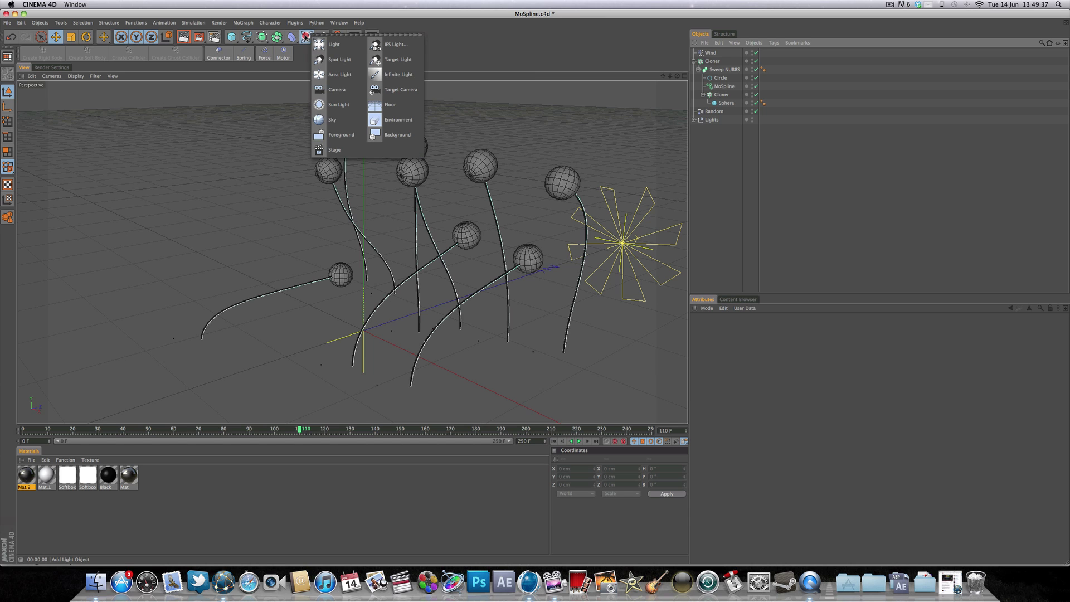
left_click(402, 109)
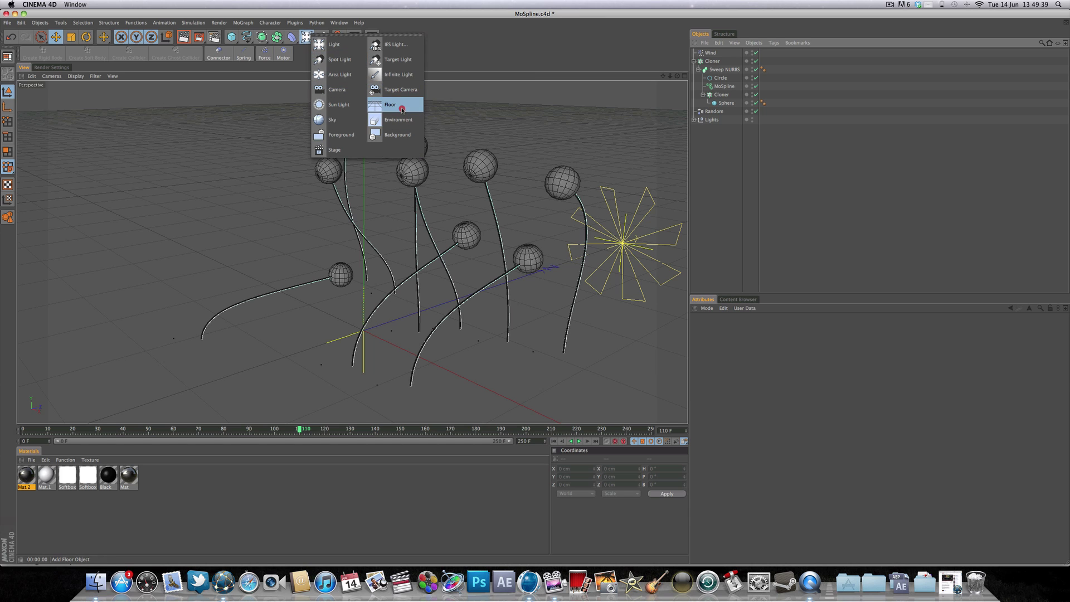
left_click(306, 37)
left_click(422, 139)
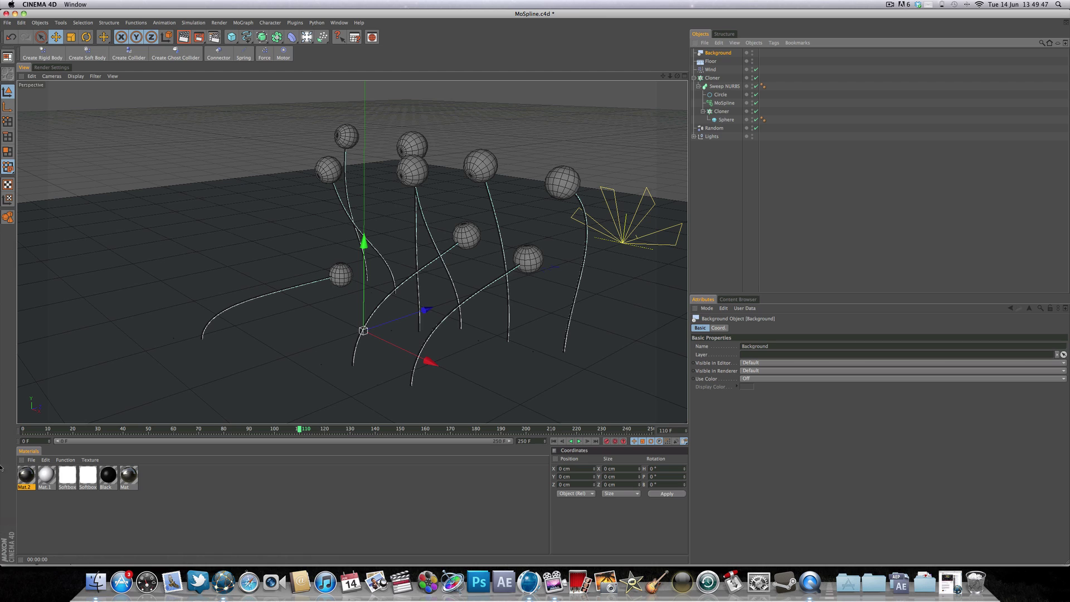
left_click(205, 488)
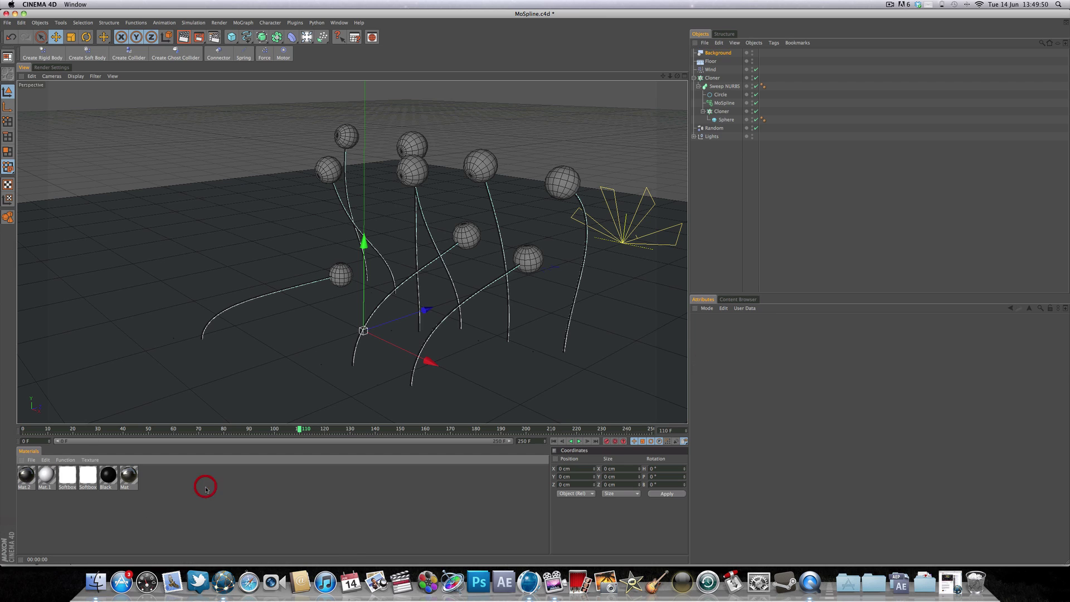
Create Mat.3, disable its Specular, and load a Gradient as its Color texture
double_click(236, 504)
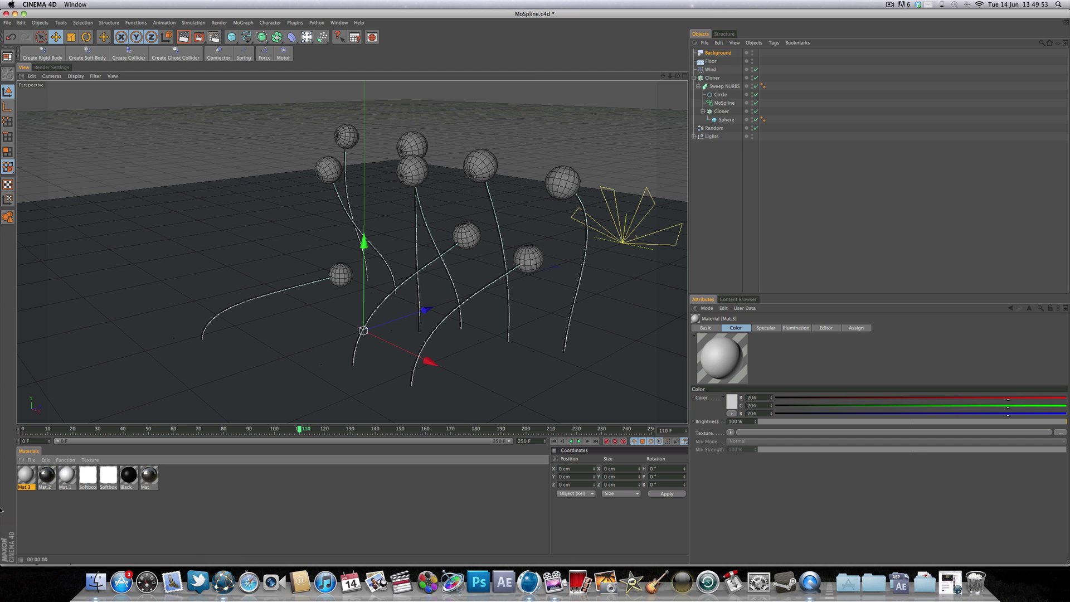
double_click(26, 475)
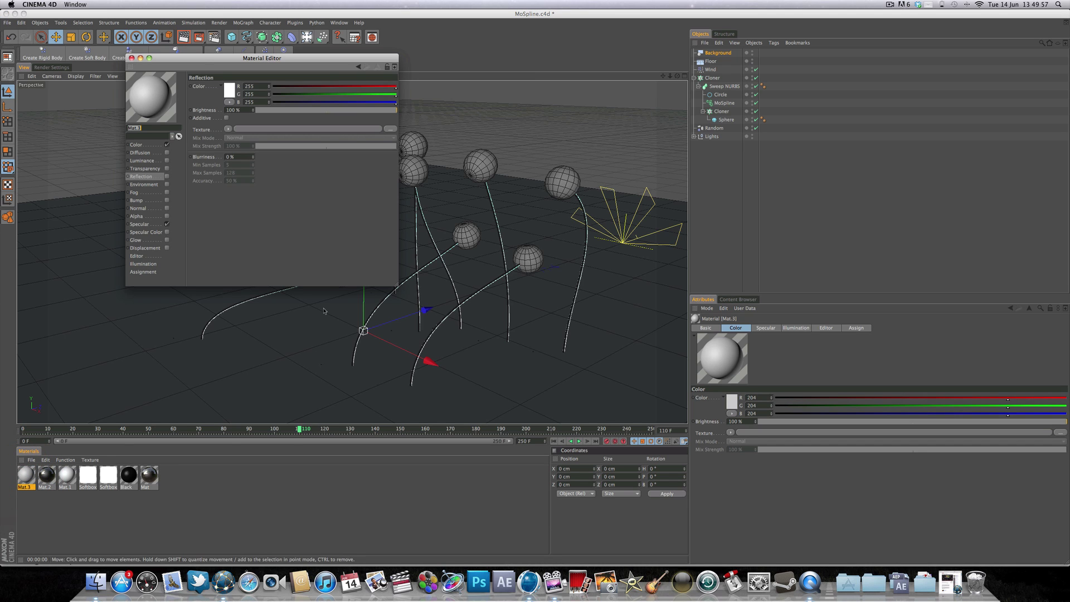
left_click_drag(203, 59, 365, 112)
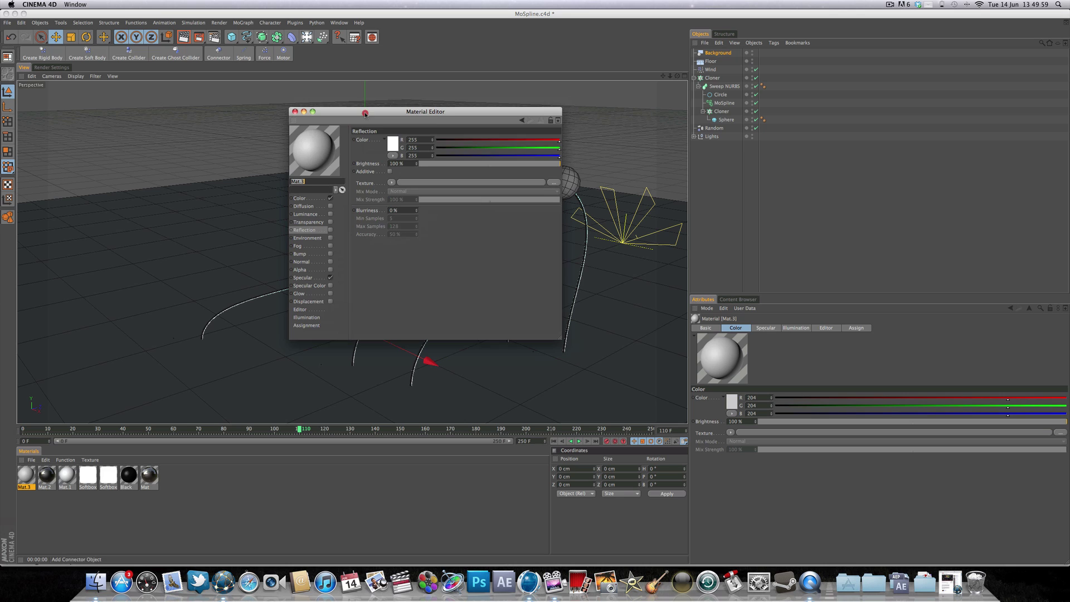
left_click(308, 198)
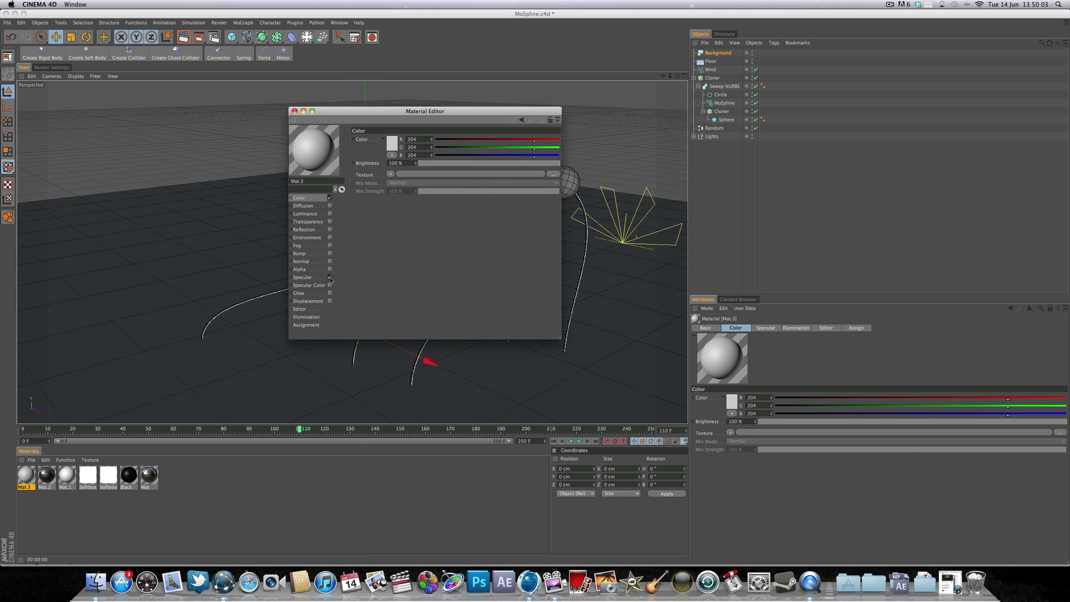
left_click(330, 277)
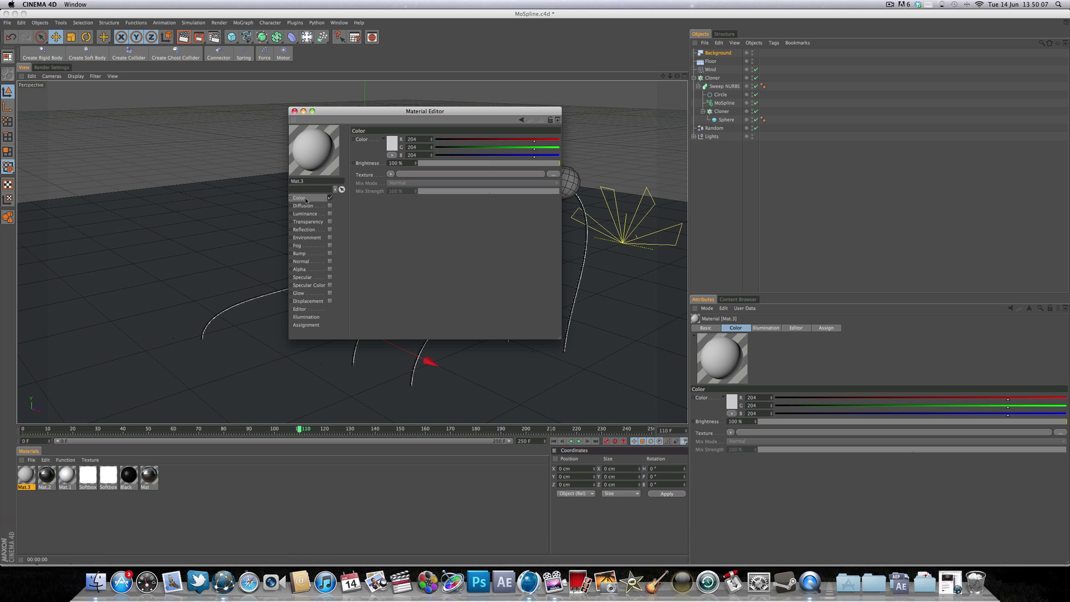
left_click(391, 174)
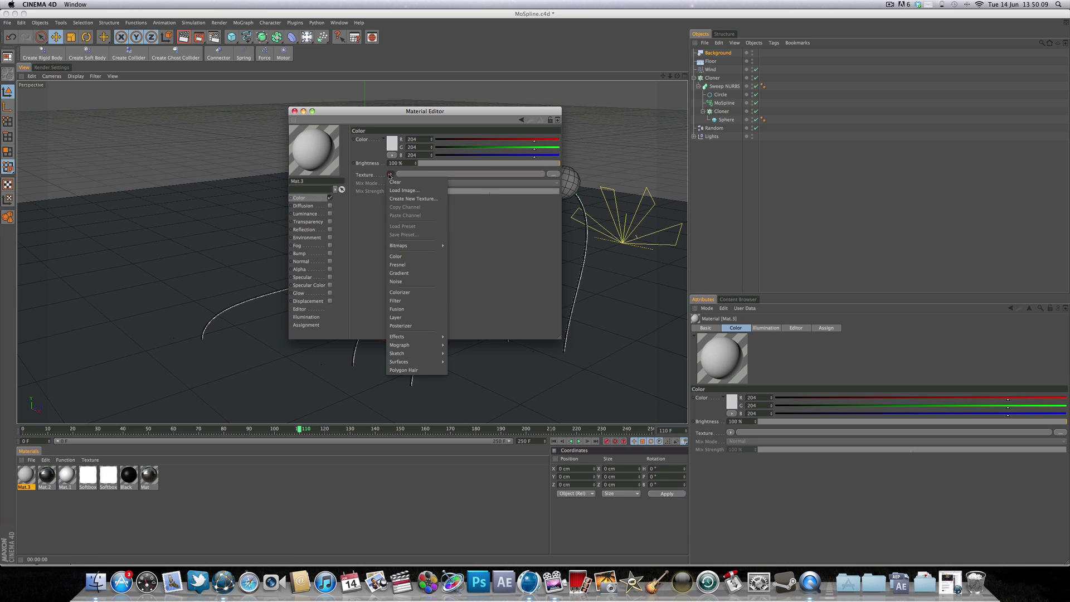
left_click(427, 273)
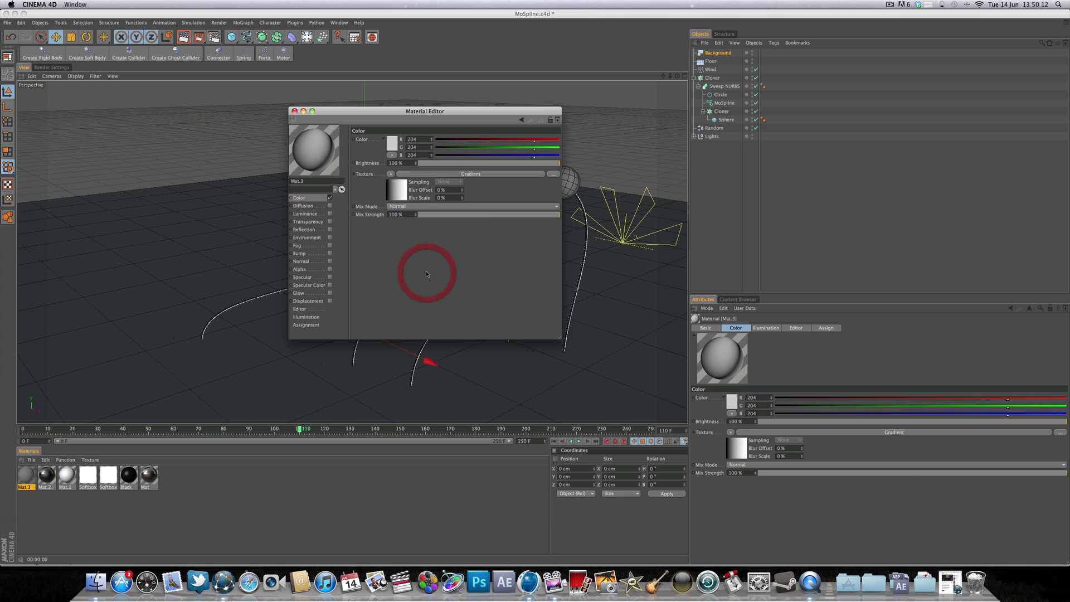
Set Mat.3's gradient type to 2D - Circular with a white start knot
left_click(508, 177)
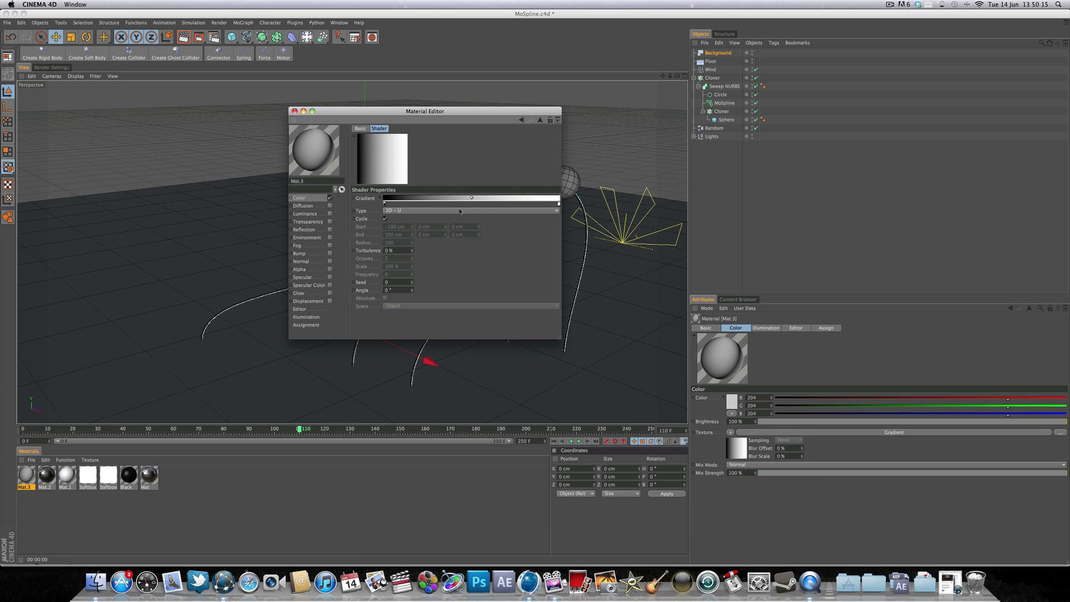
left_click(413, 211)
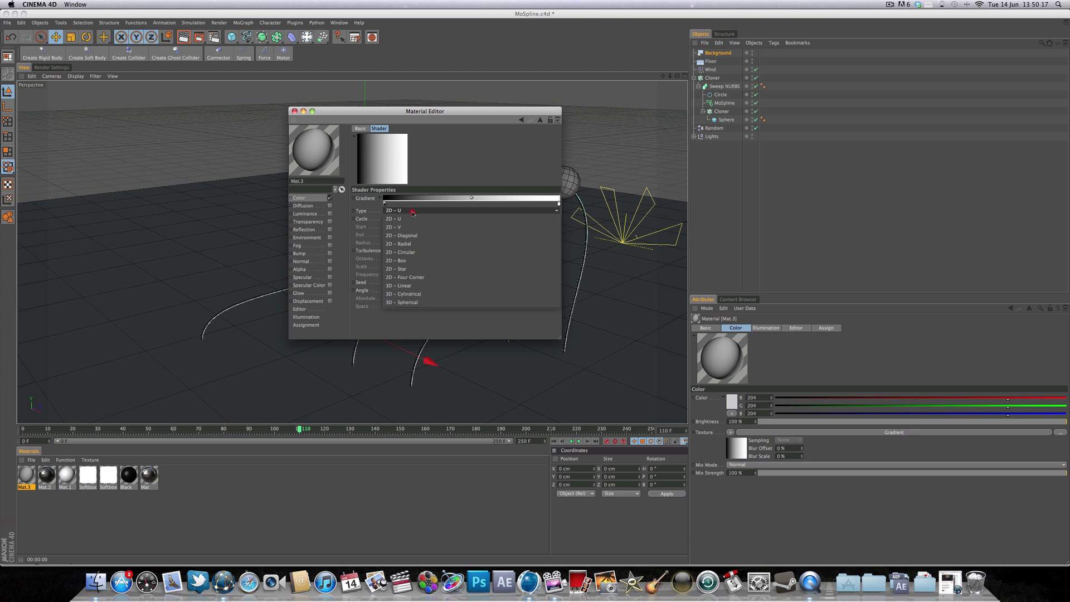
left_click(463, 253)
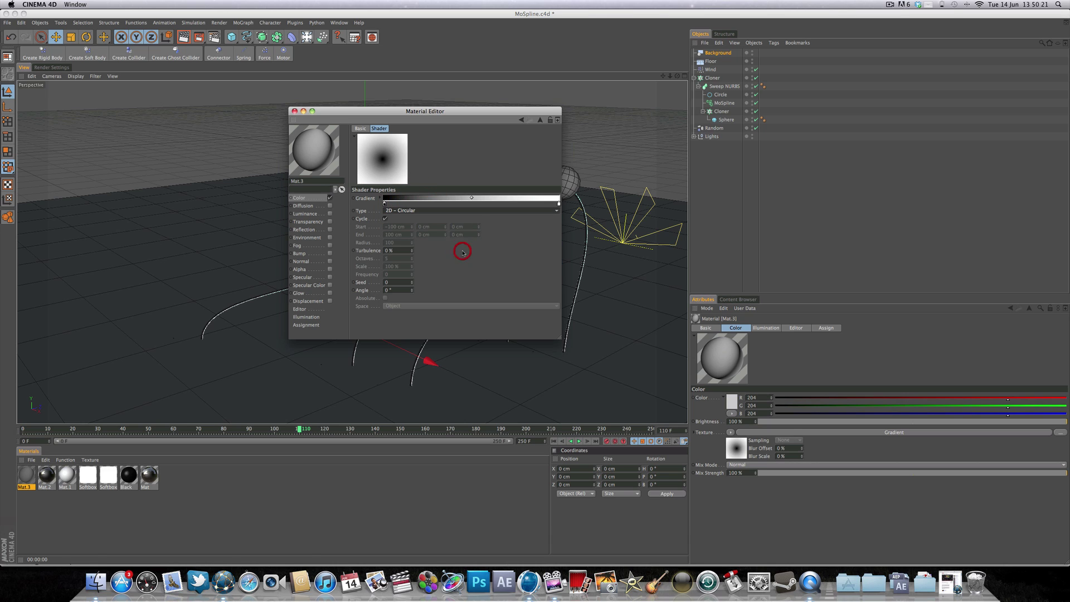
double_click(384, 203)
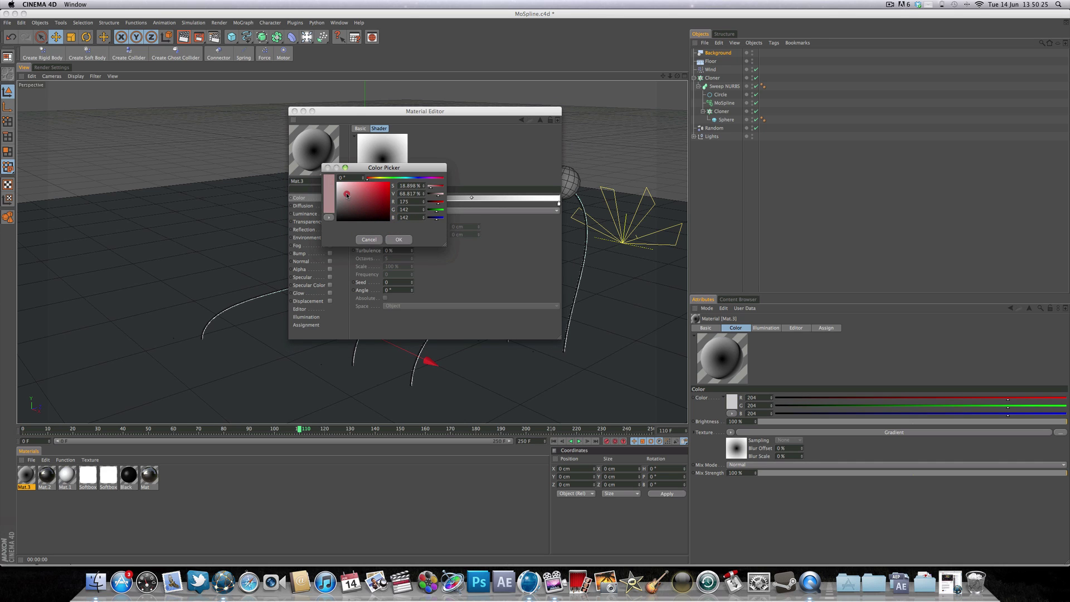
left_click(399, 239)
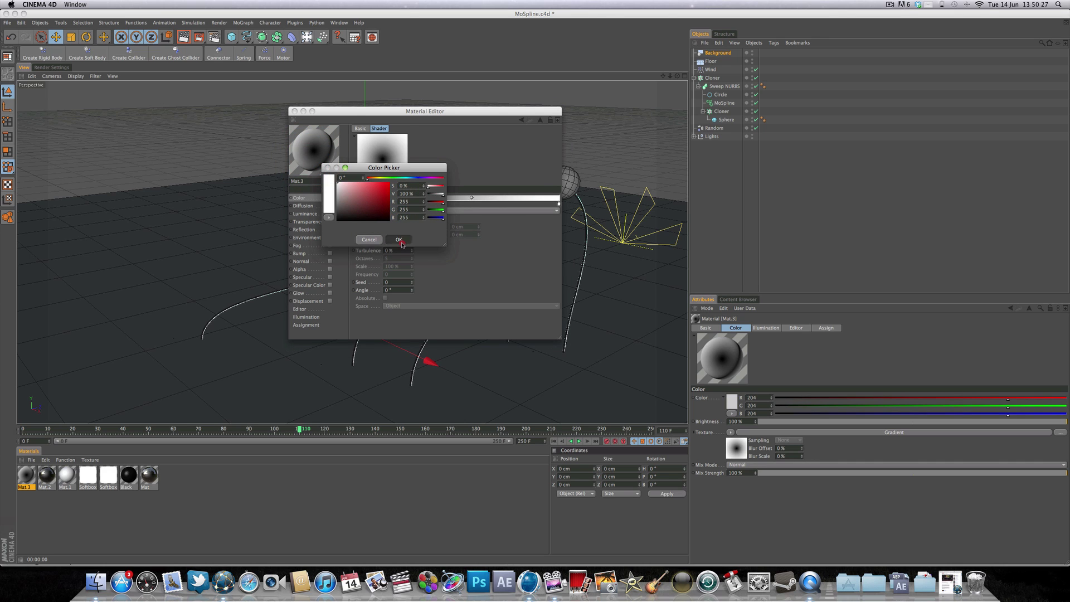
Make the gradient's end knot a pale light blue and close the Material Editor
double_click(559, 204)
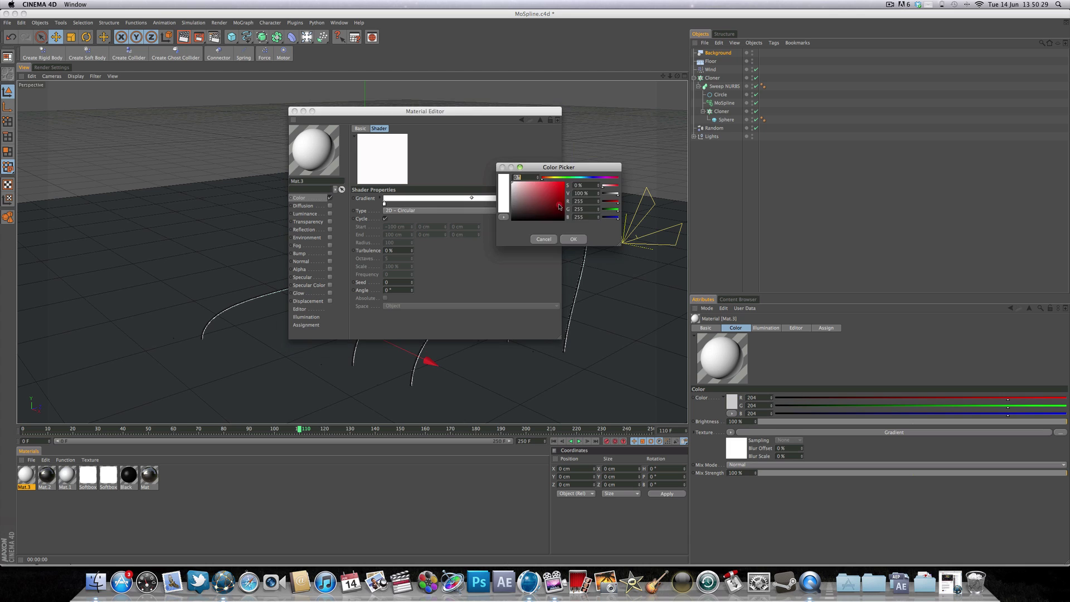
left_click(583, 178)
left_click(523, 189)
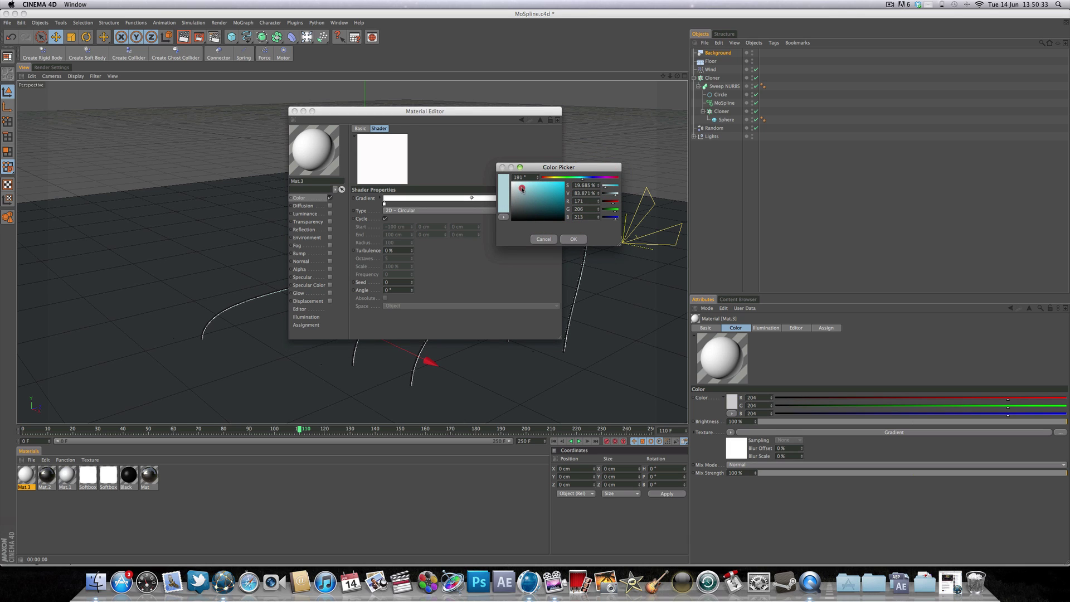
left_click(586, 178)
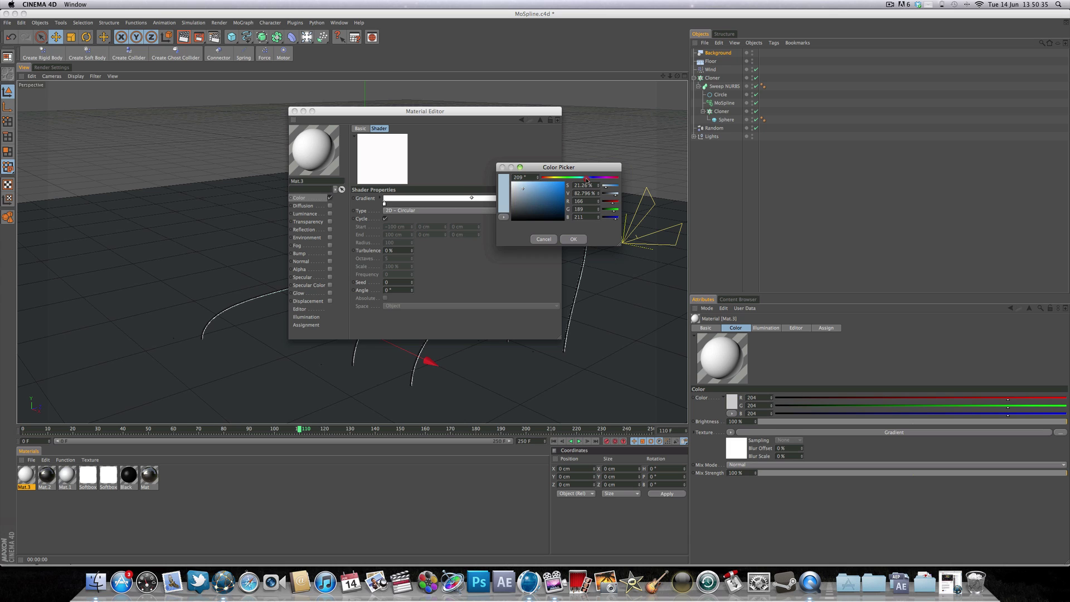
left_click(586, 178)
left_click(585, 178)
left_click(572, 239)
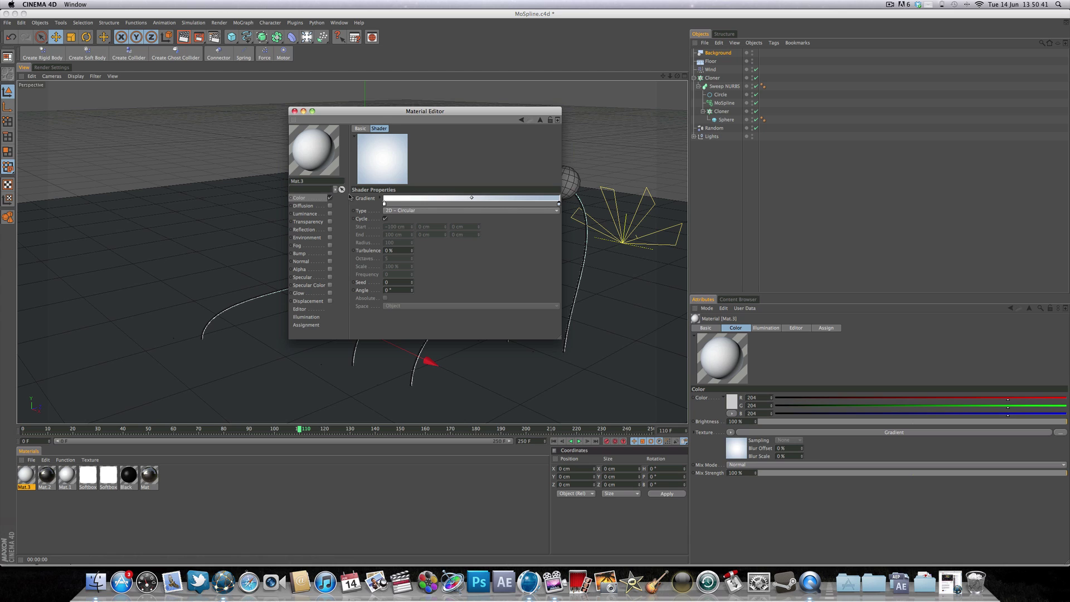
double_click(558, 204)
left_click_drag(523, 191, 519, 186)
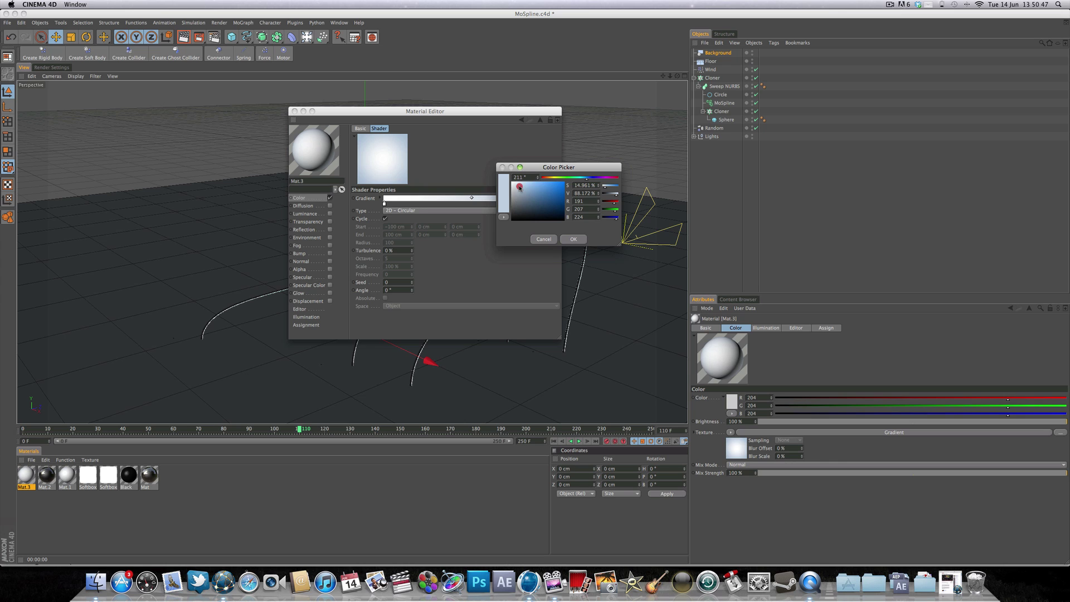
left_click(573, 239)
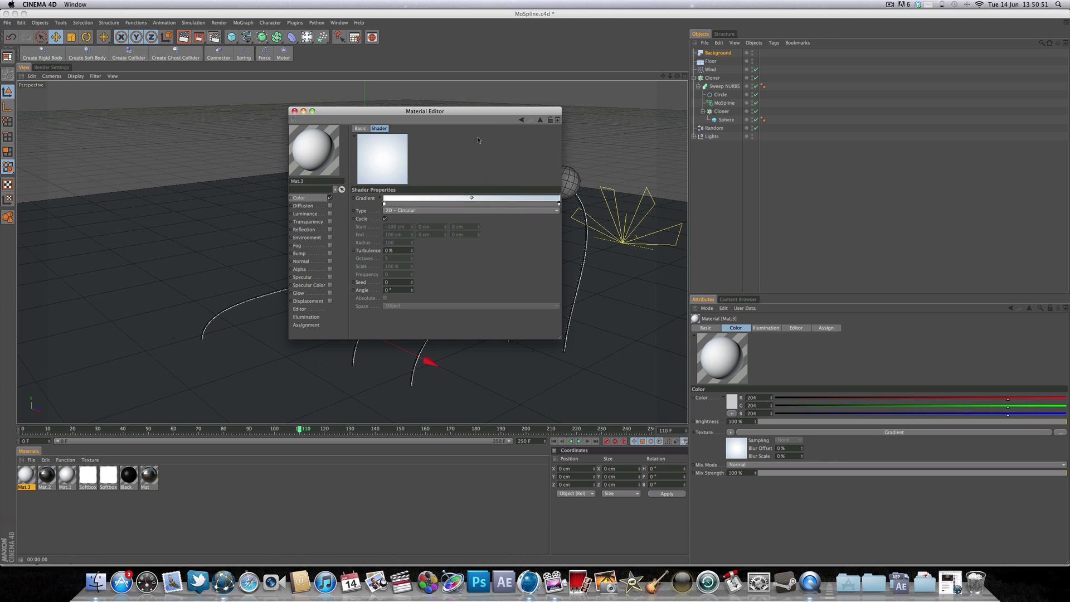
left_click(294, 111)
scroll(295, 111, "down", 5)
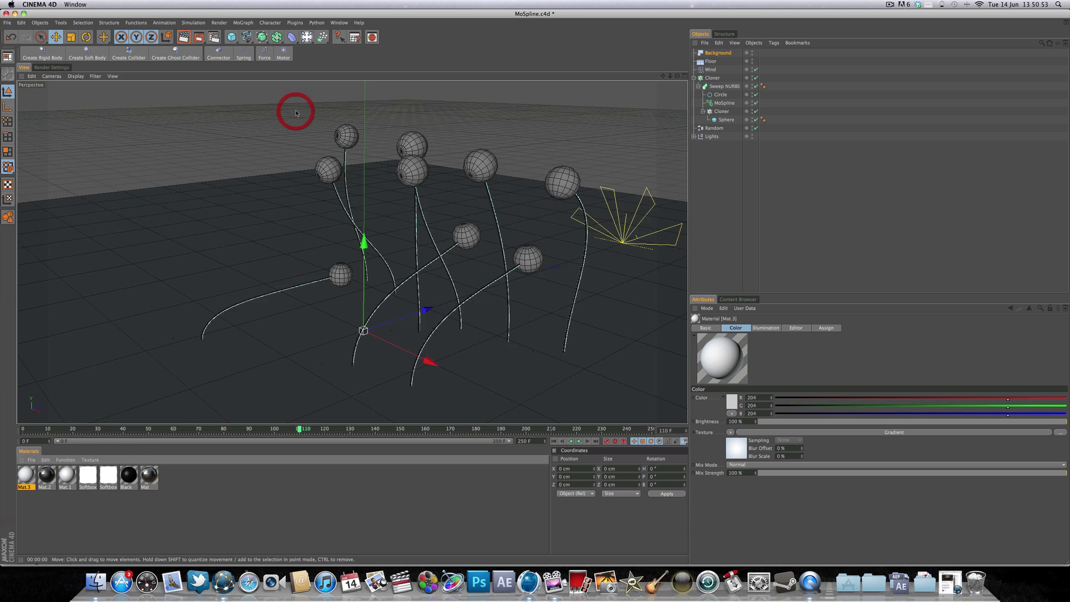
Drag Mat.3 onto the Floor object and render the active view as a preview
scroll(346, 138, "up", 5)
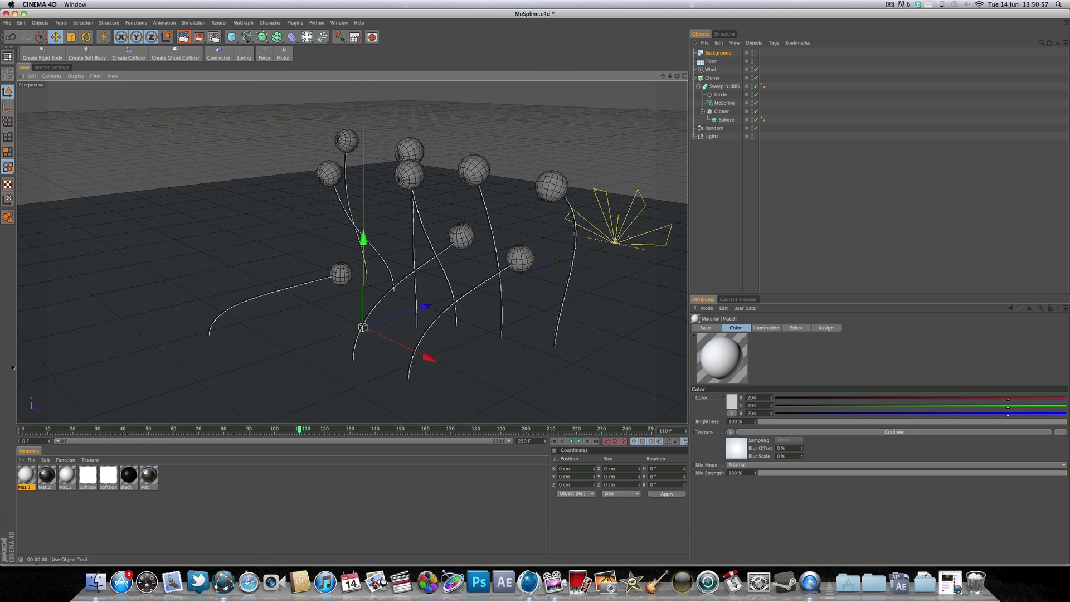
left_click(98, 518)
left_click_drag(25, 475, 724, 55)
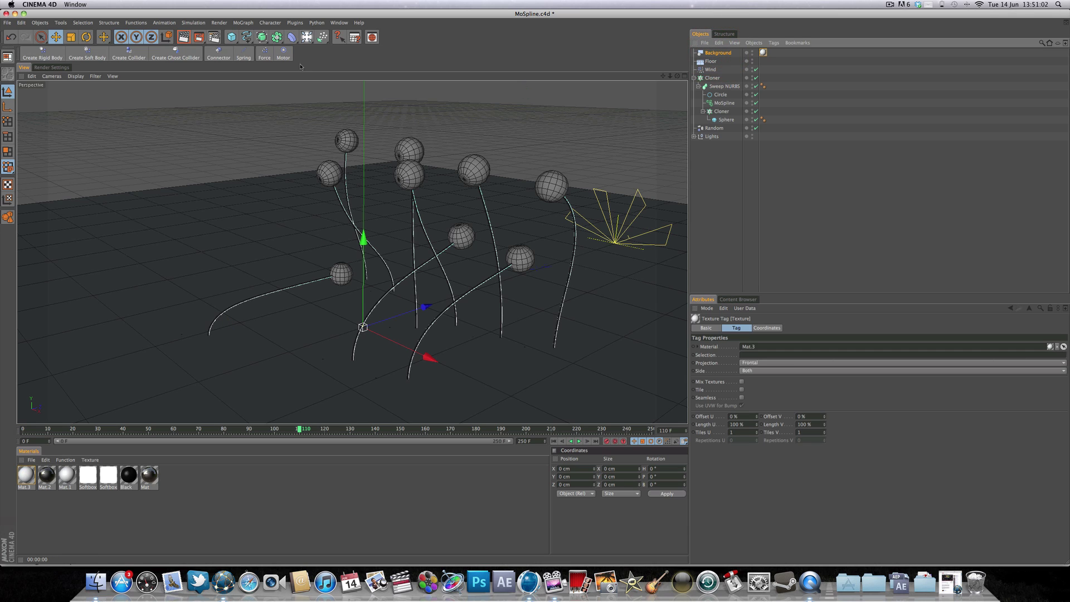
left_click_drag(35, 475, 715, 63)
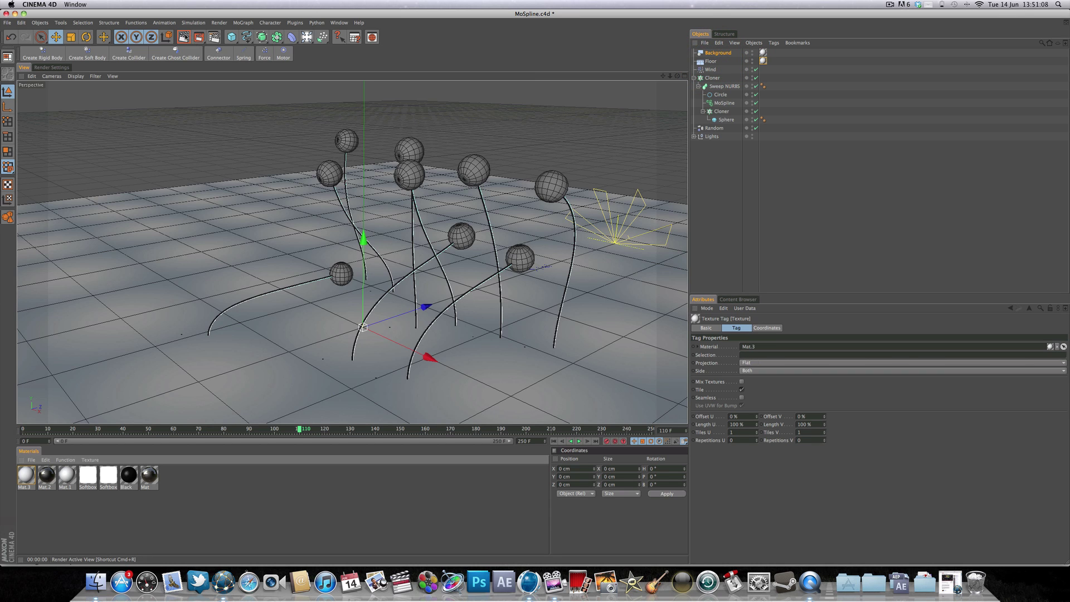
left_click(184, 37)
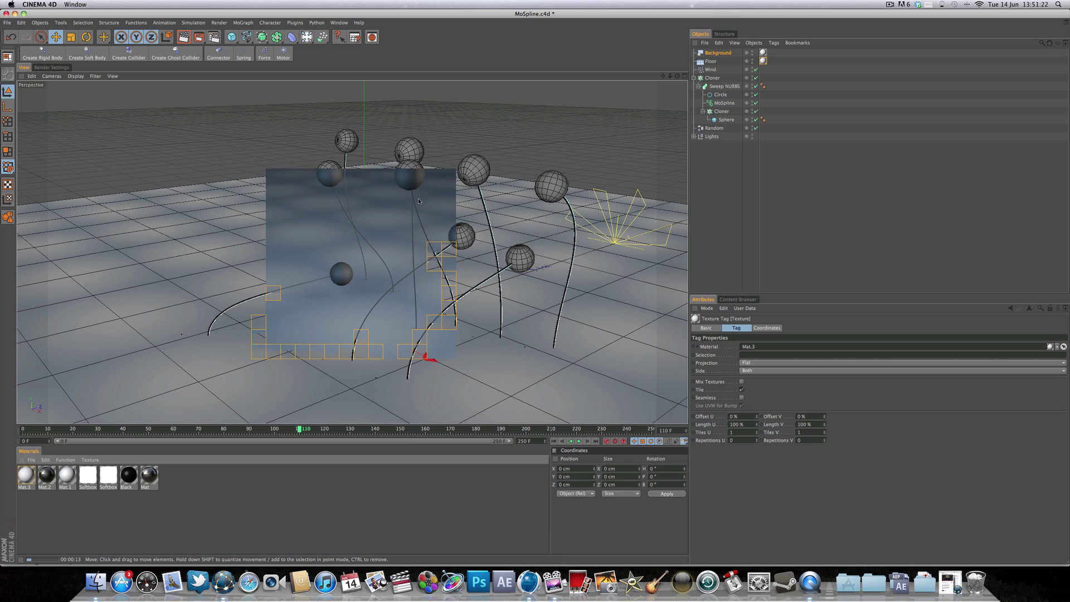
Add a Compositing tag to the Floor with Compositing Background on and Self Shadowing off
left_click(712, 61)
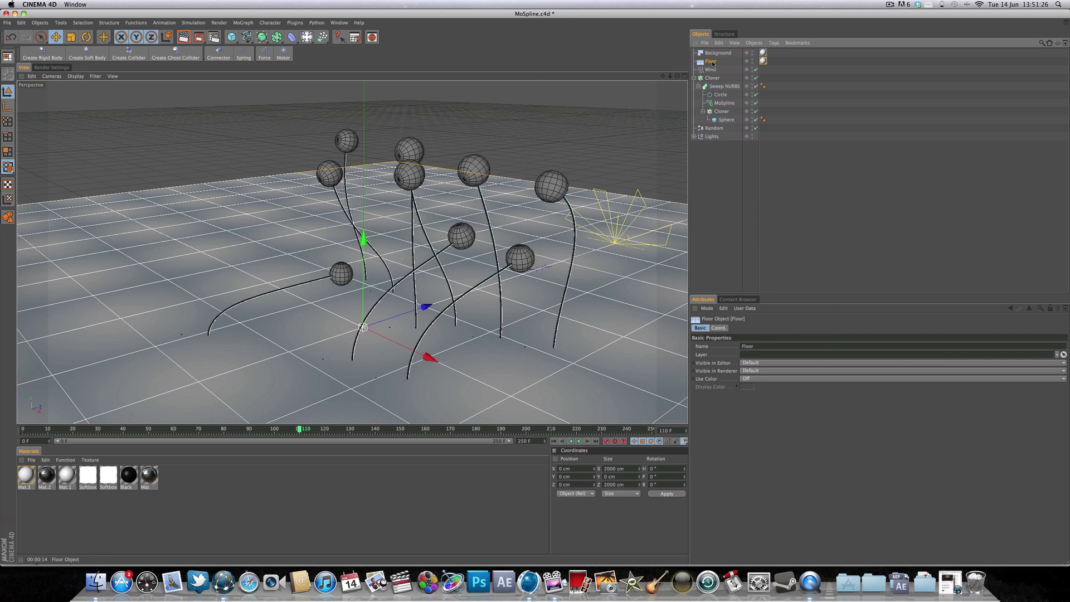
right_click(712, 62)
mouse_move(729, 66)
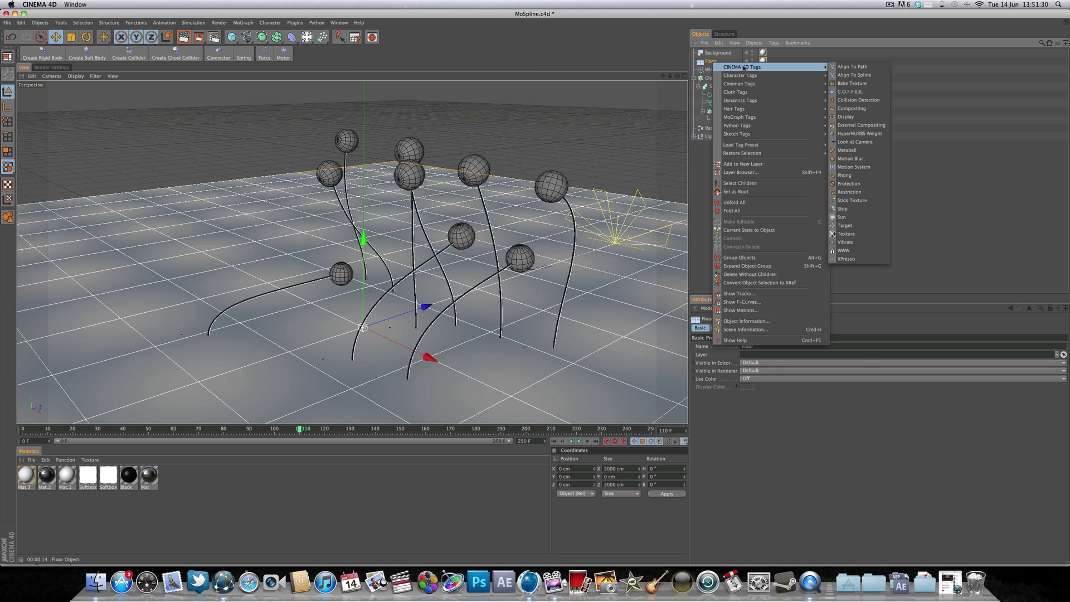
left_click(870, 109)
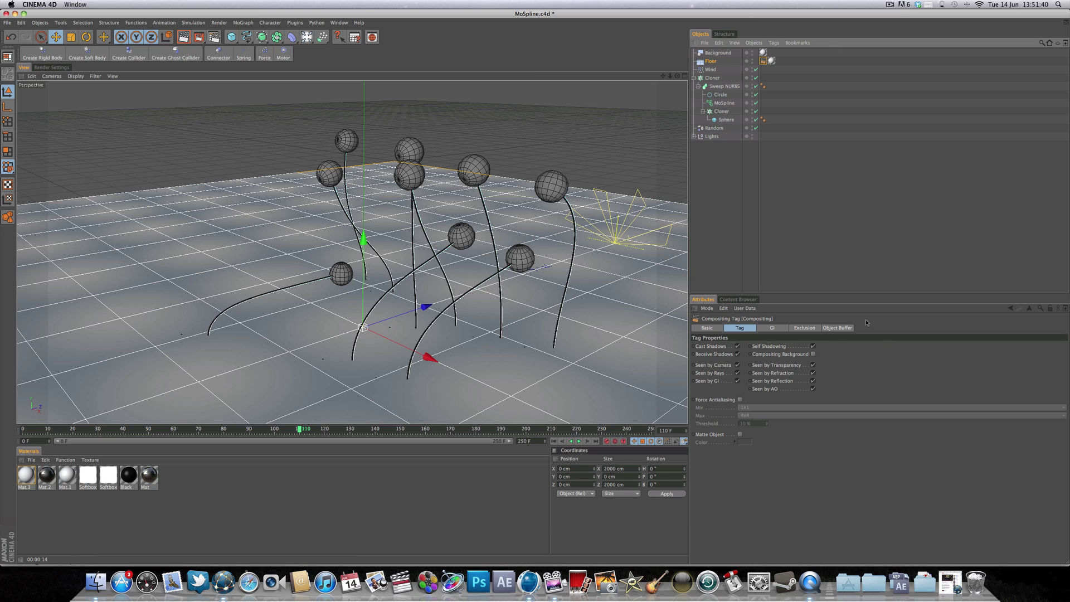
left_click(813, 355)
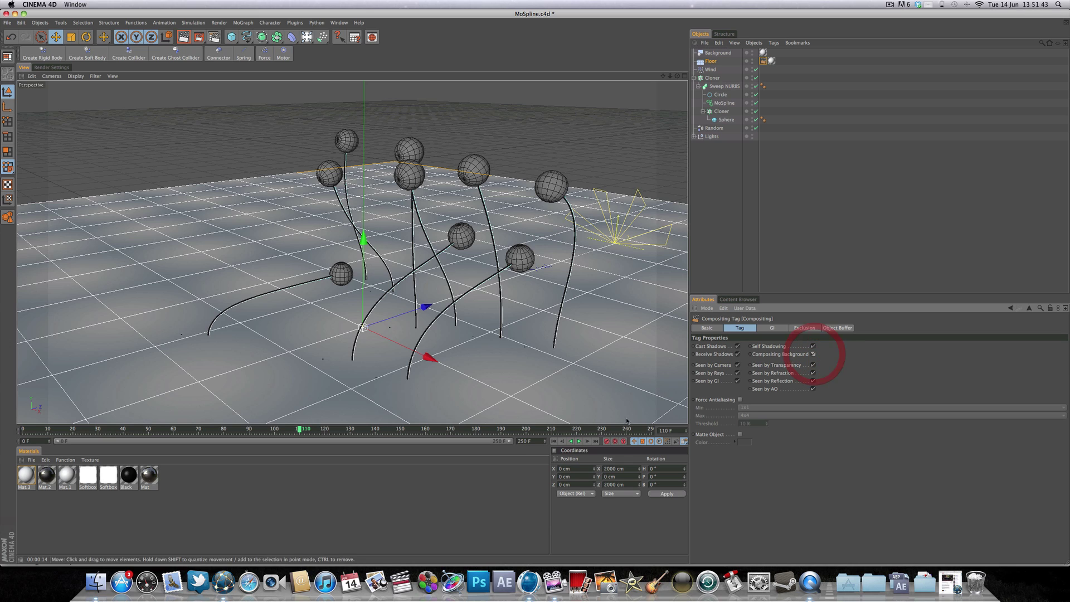
left_click(813, 346)
left_click(772, 61)
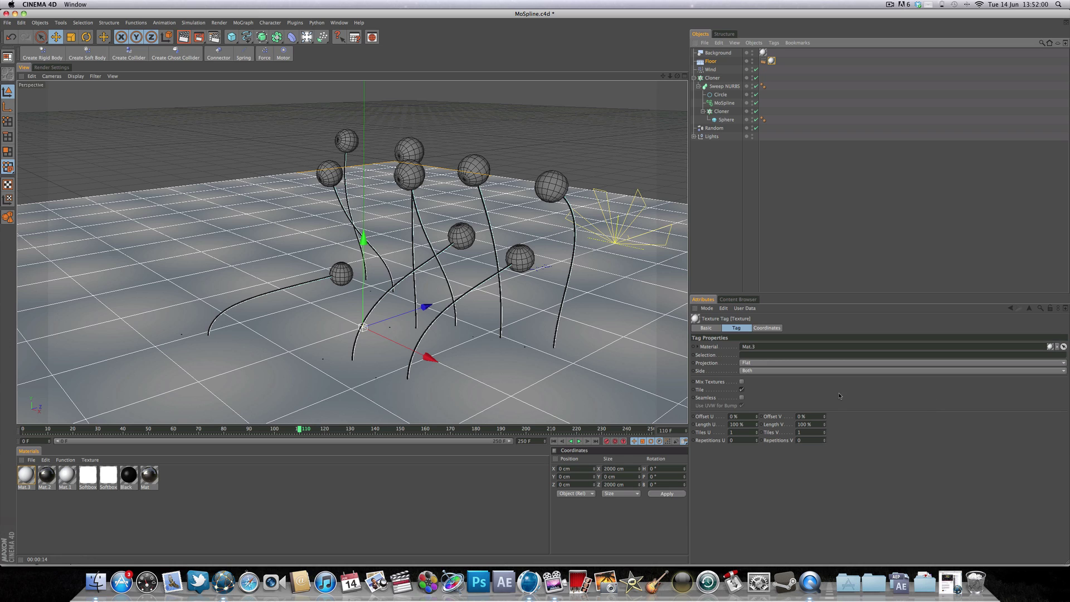
Set the Mat.3 texture tag projection to Frontal and render the active view
left_click(773, 363)
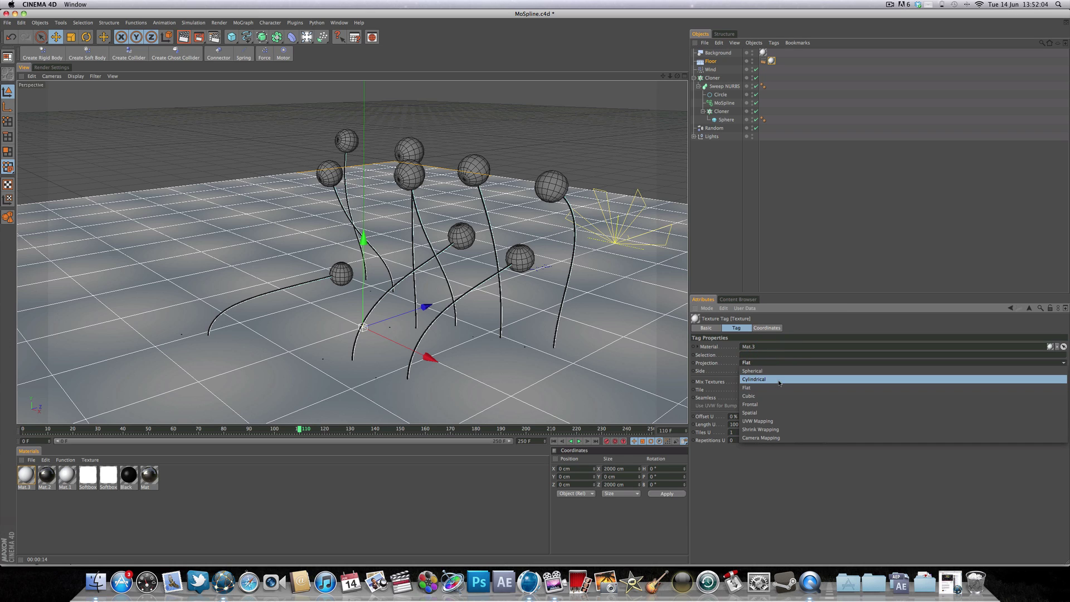
left_click(774, 403)
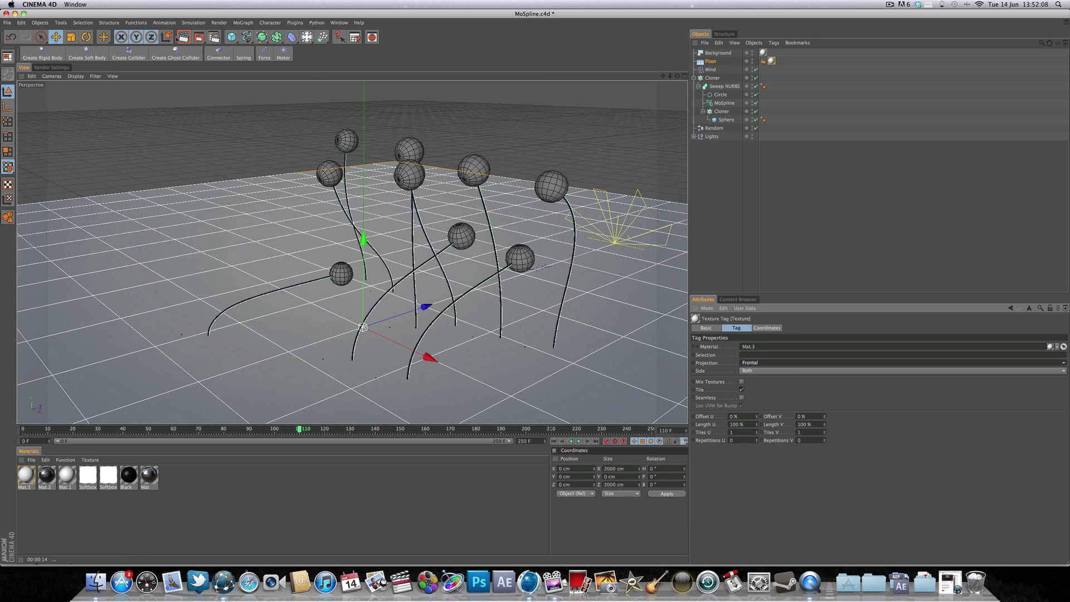
left_click(182, 37)
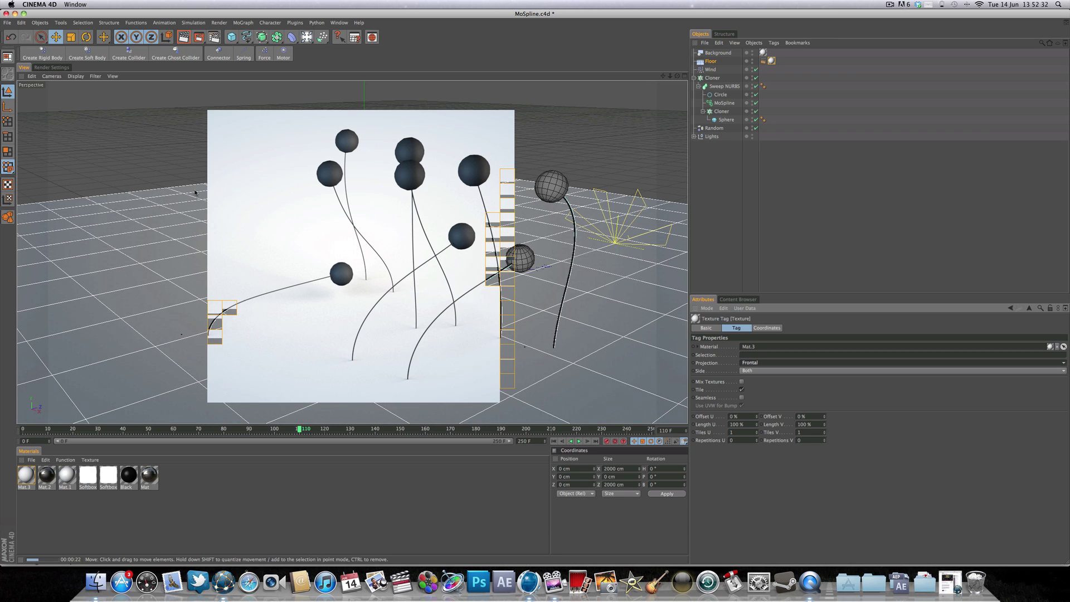
Browse the light types, clear the preview render and orbit around the scene
left_click(307, 36)
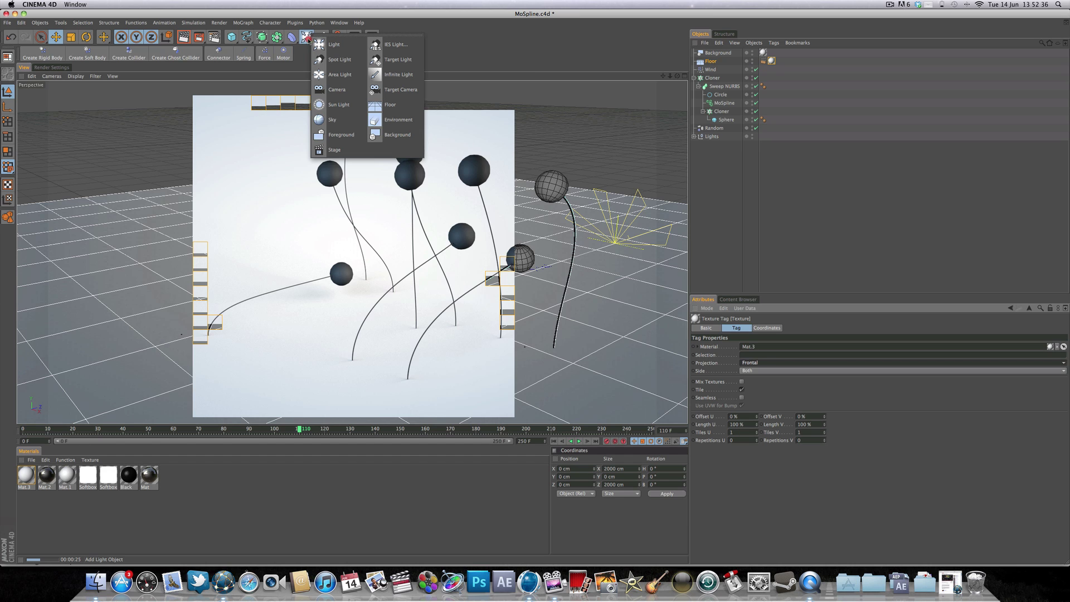
left_click_drag(307, 37, 492, 54)
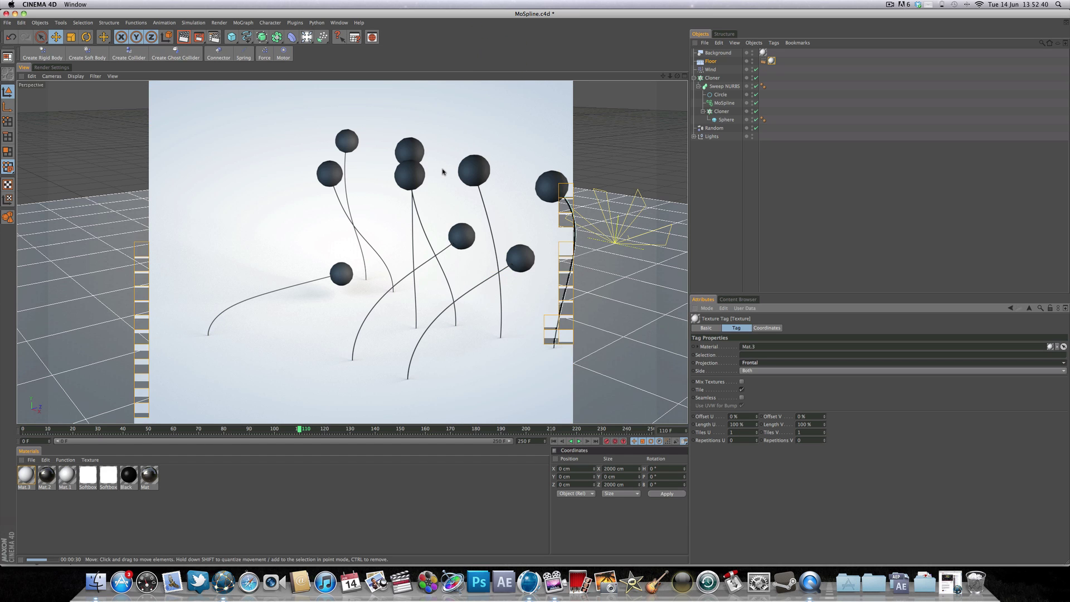
key("alt+r")
mouse_move(443, 171)
left_mouse_down("alt")
mouse_move(375, 152)
mouse_move(351, 114)
mouse_move(357, 140)
mouse_move(423, 156)
mouse_move(390, 158)
mouse_move(178, 68)
left_mouse_up("alt")
scroll(421, 173, "down", 5)
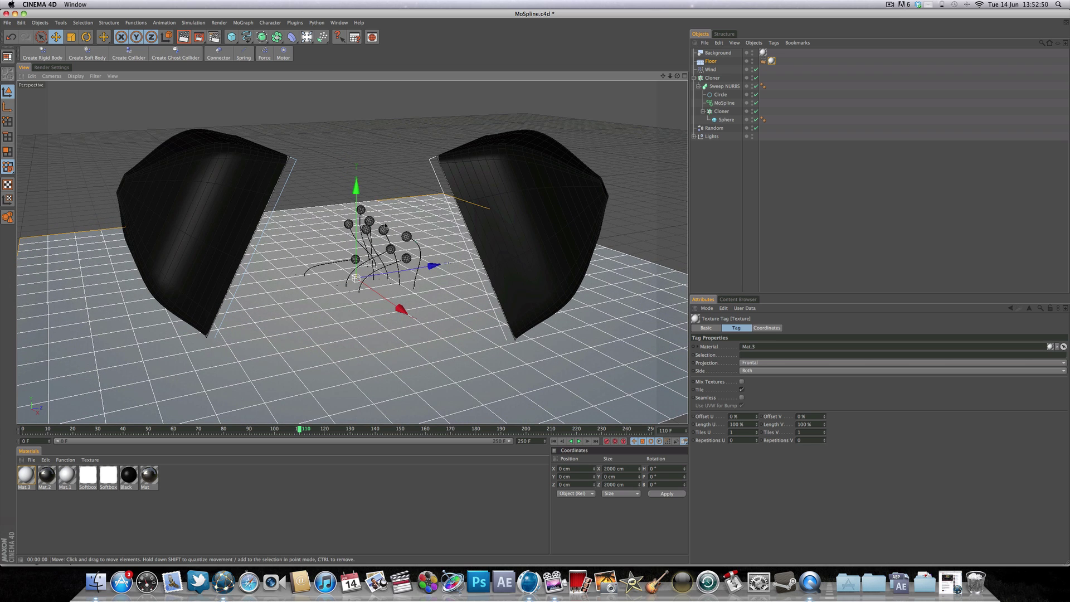
Give the SOFTBOX MOVE light in the Softbox rig a pale blue light colour
left_click(694, 136)
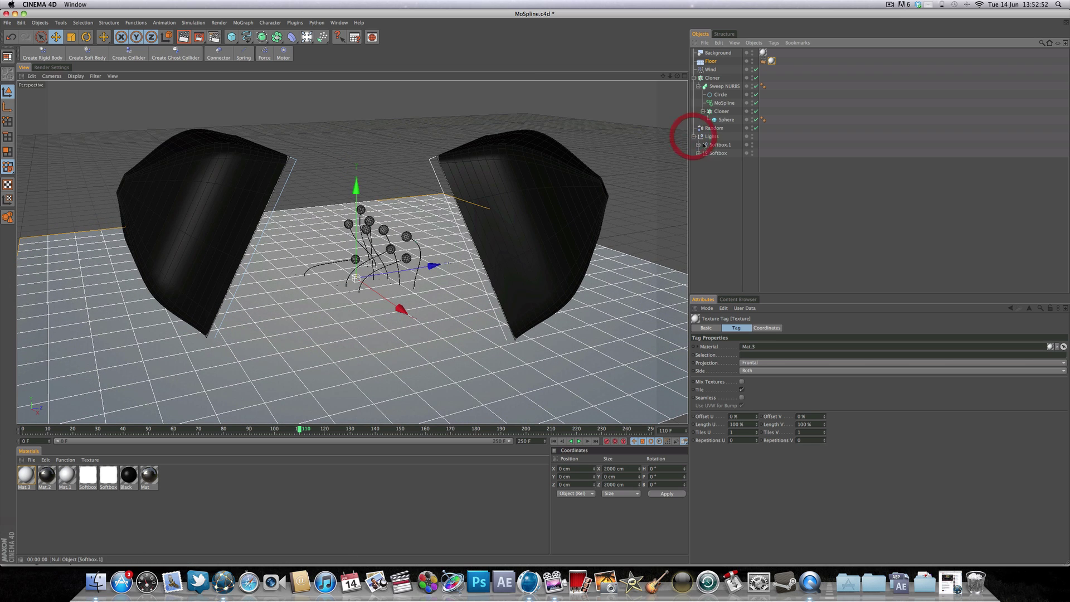
left_click(717, 152)
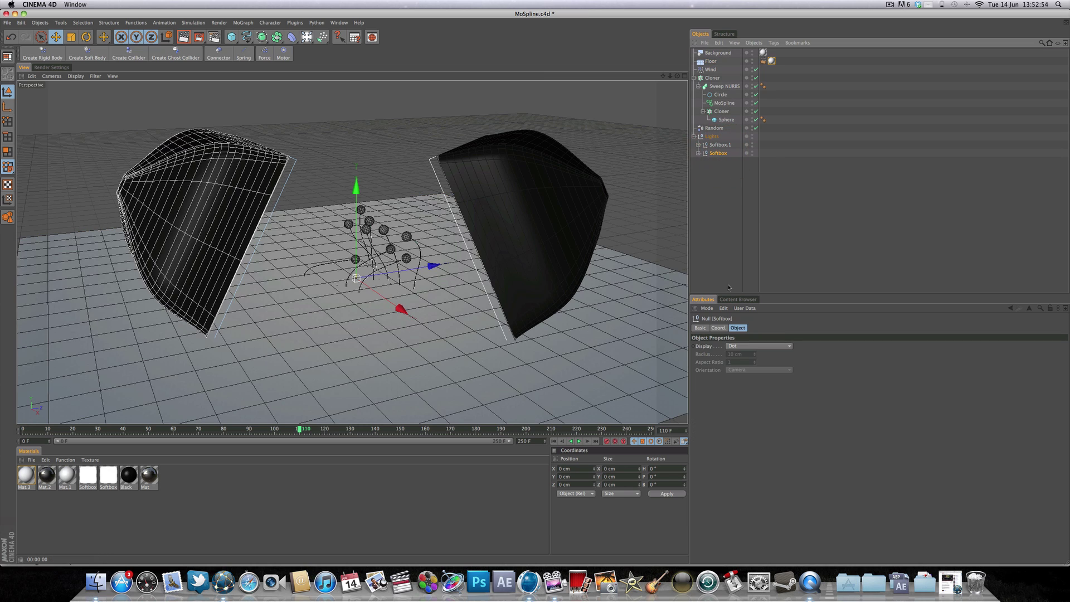
left_click(698, 152)
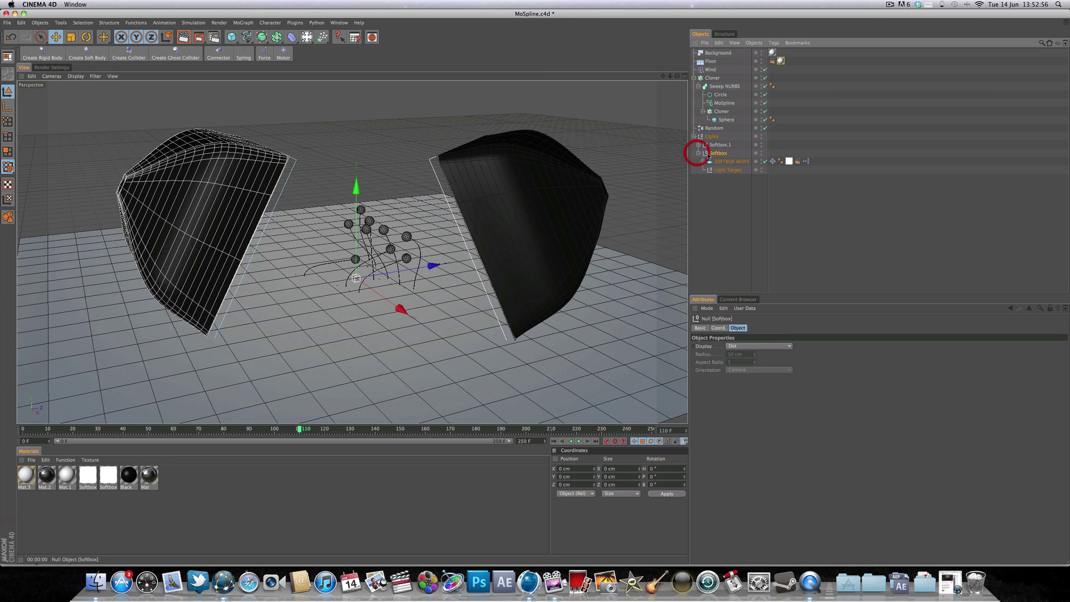
left_click(722, 162)
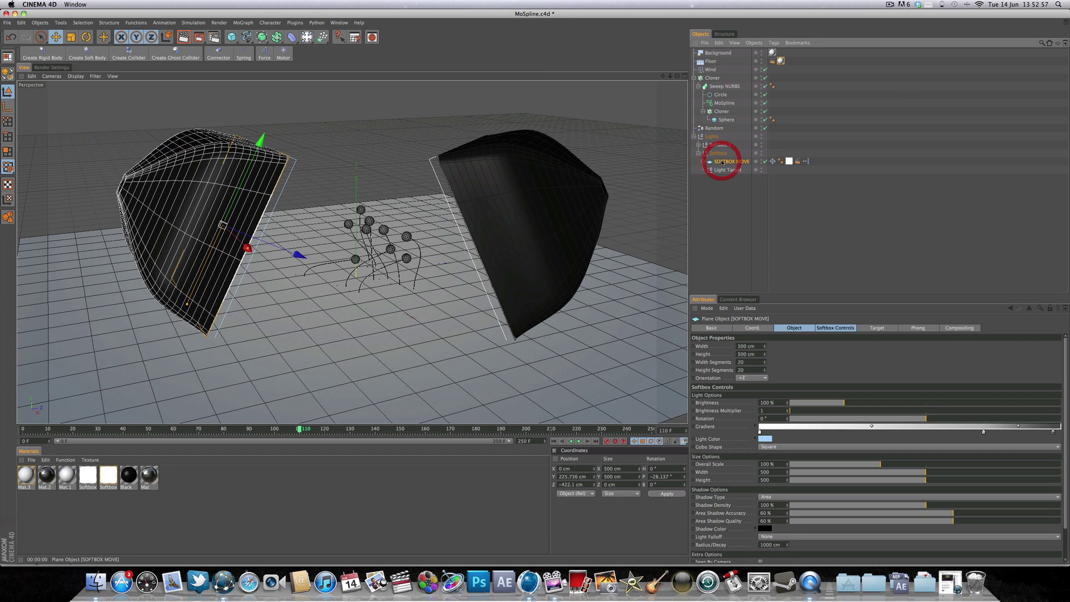
left_click(766, 439)
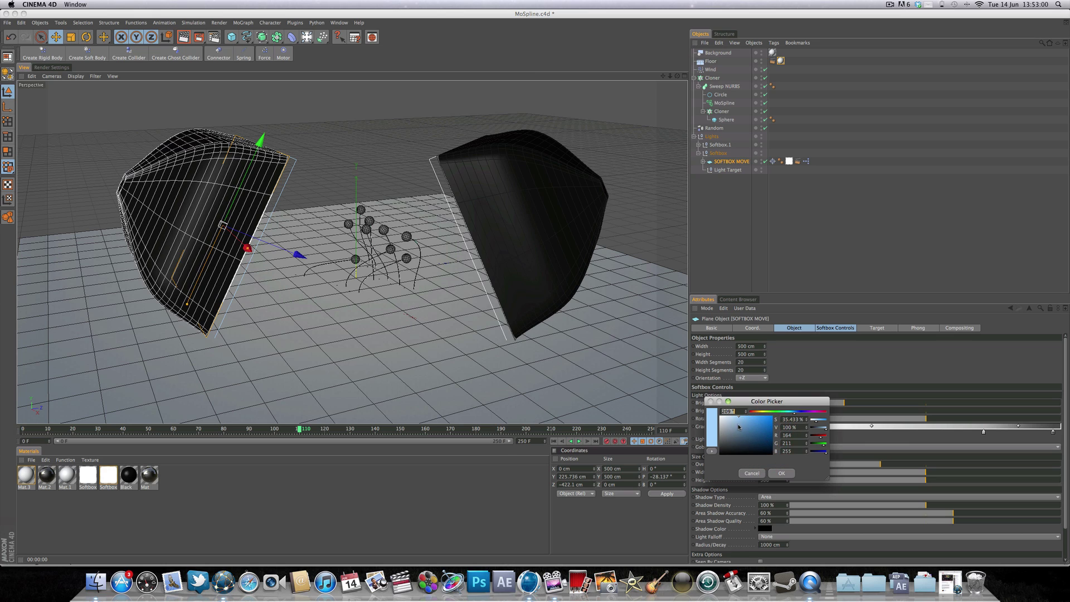
left_click(782, 473)
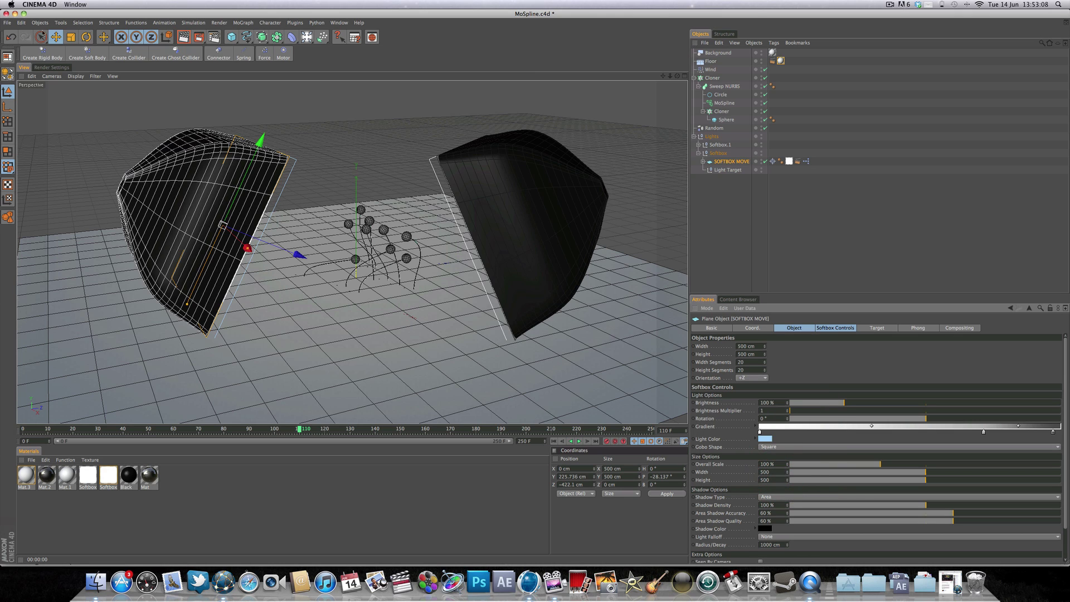
Dismiss the light types list, recentre the view, collapse the Softbox rig and deselect everything
left_click_drag(306, 36, 898, 277)
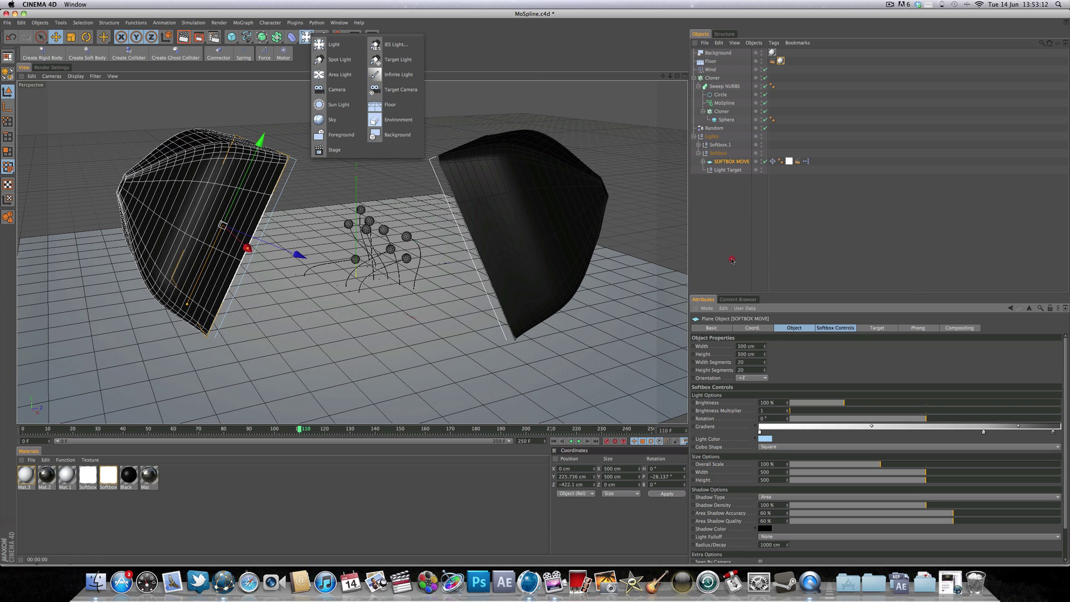
left_click_drag(732, 260, 731, 248)
scroll(377, 227, "up", 5)
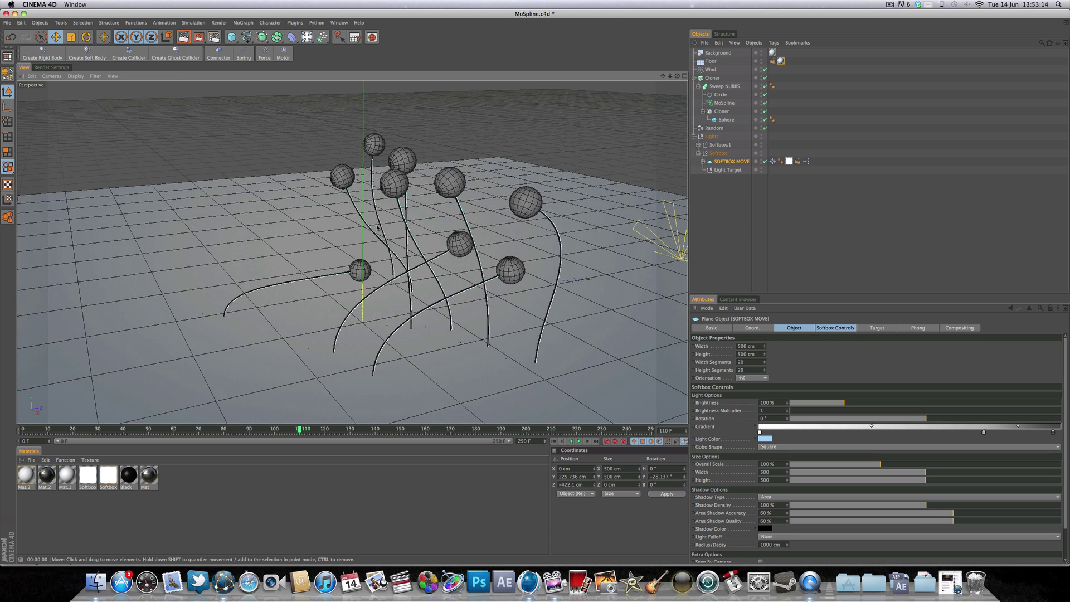
scroll(397, 223, "down", 5)
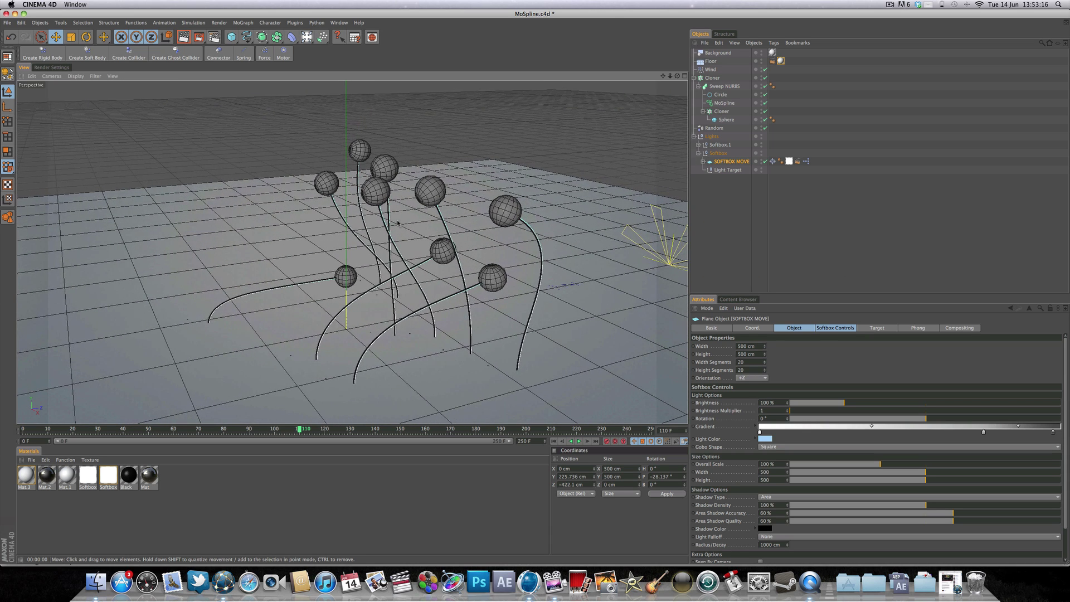
middle_click_drag(398, 224, 418, 219, "alt")
left_click(699, 153)
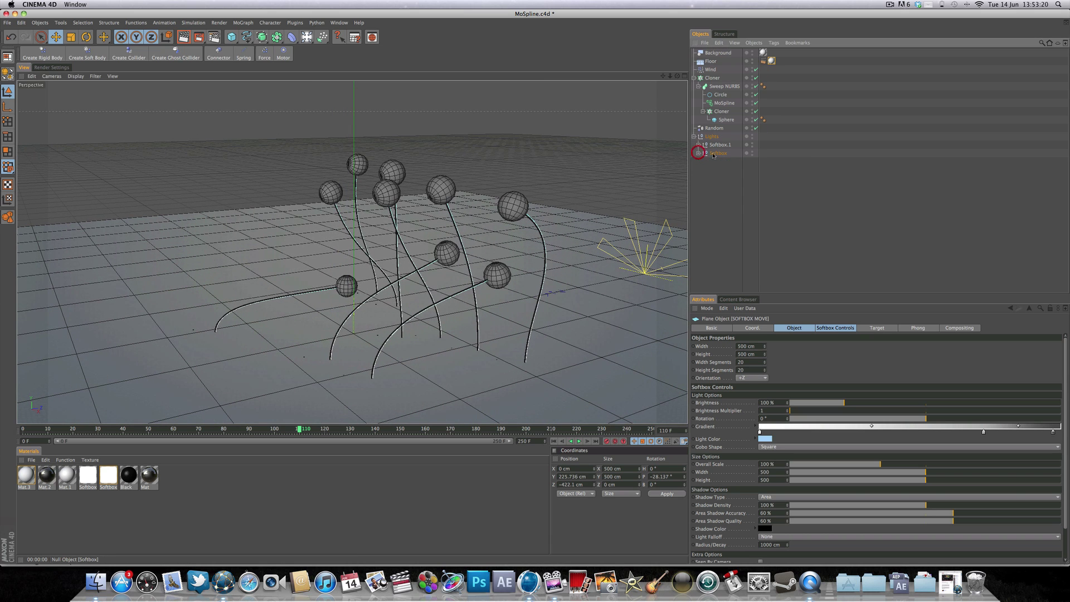
left_click(733, 195)
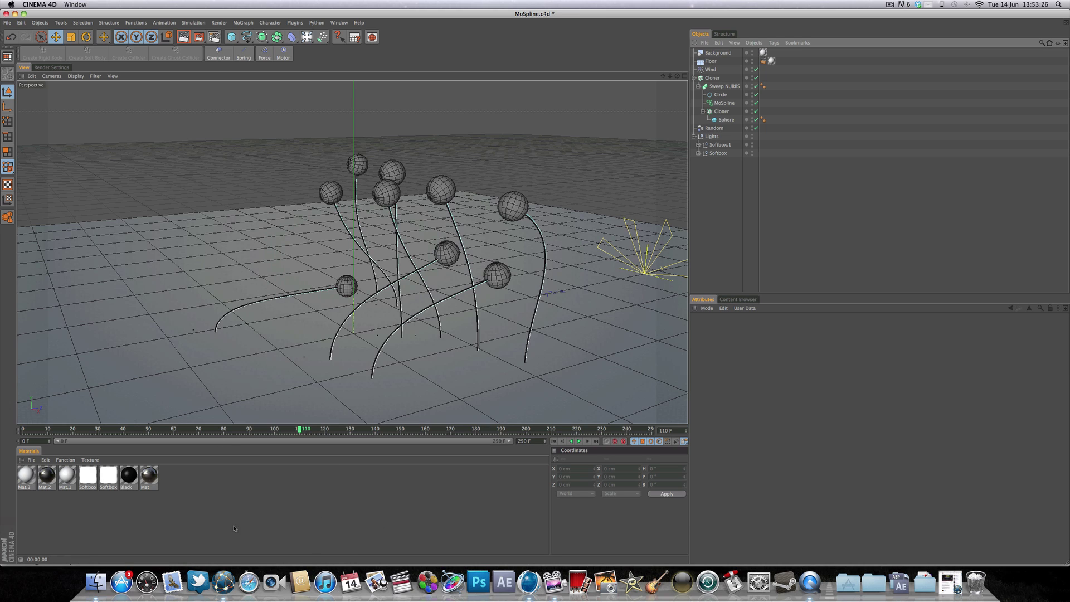
Create Mat.4 and set its colour to near-black RGB 14/15/14
left_click(250, 518)
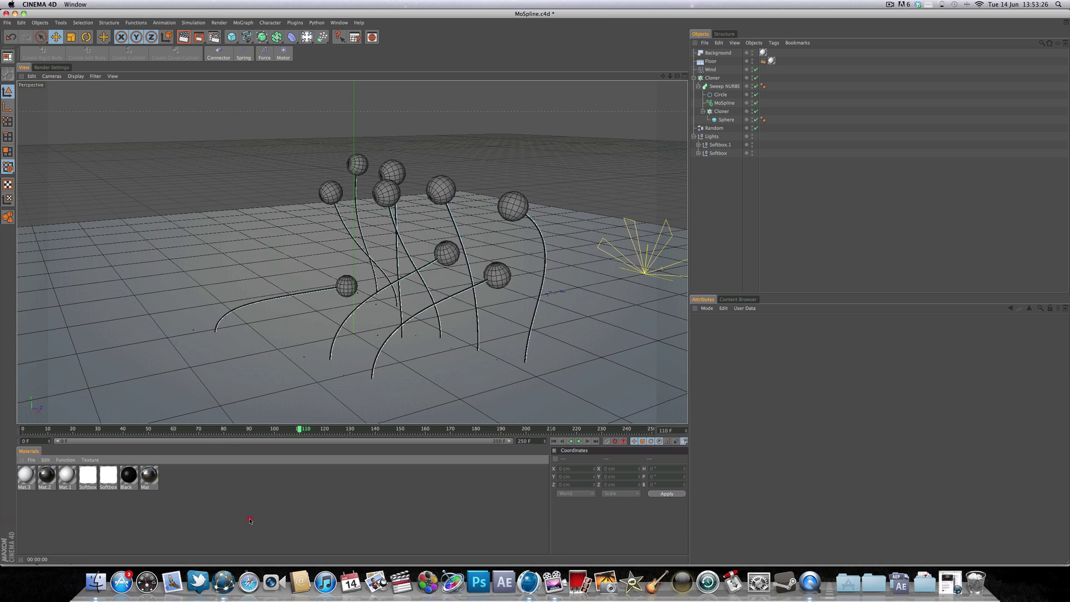
double_click(279, 502)
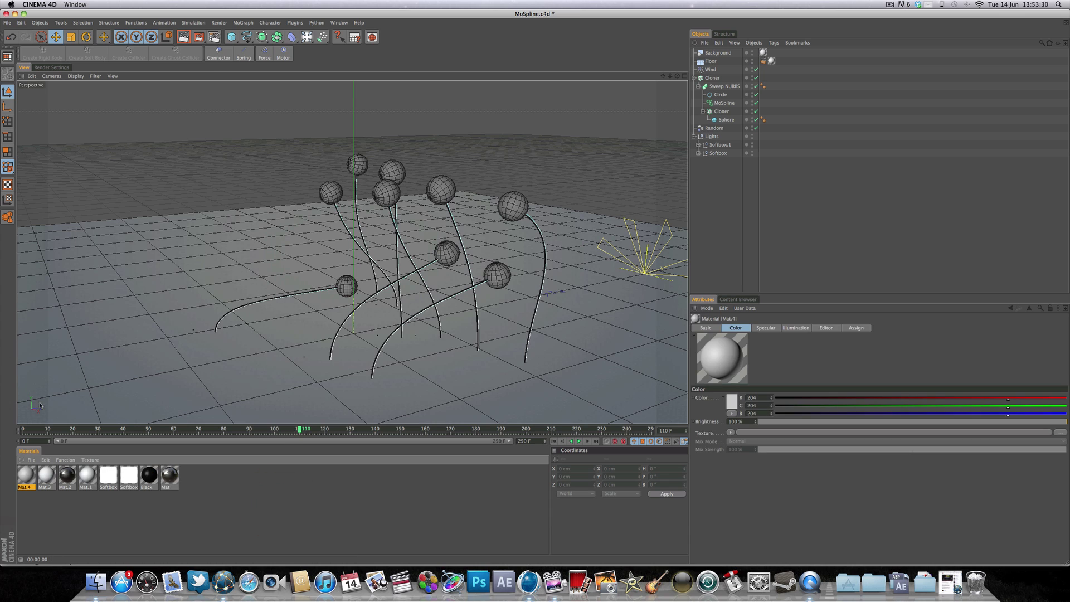
double_click(26, 475)
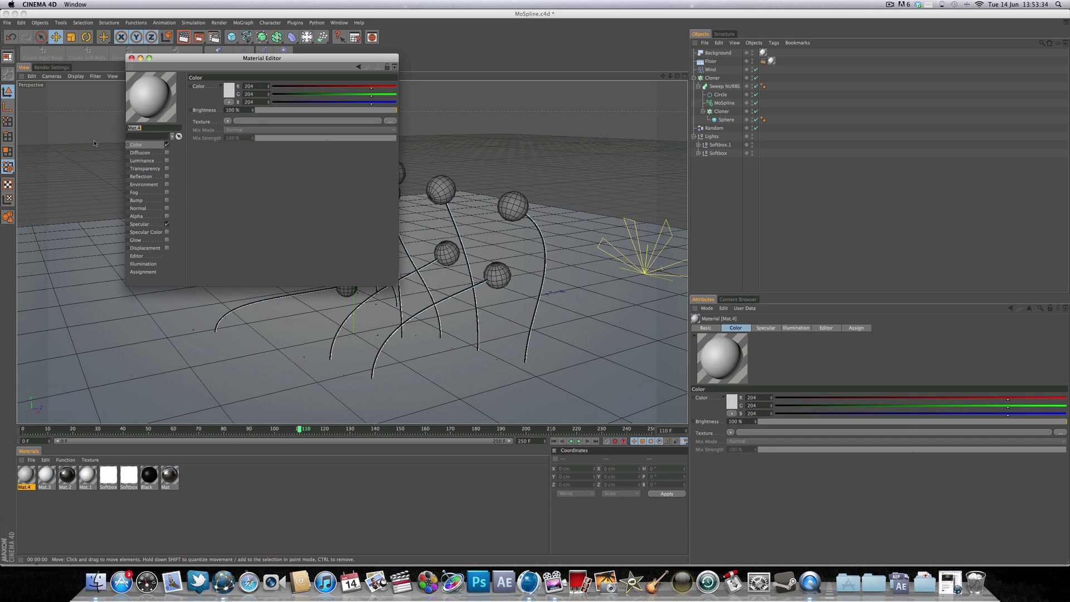
left_click(136, 145)
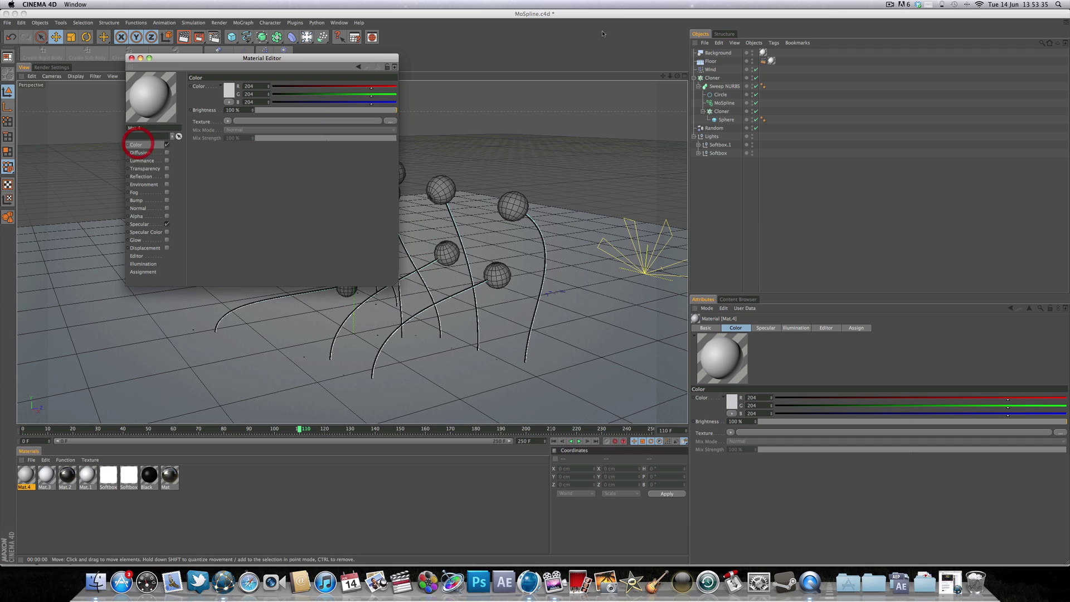
left_click(280, 88)
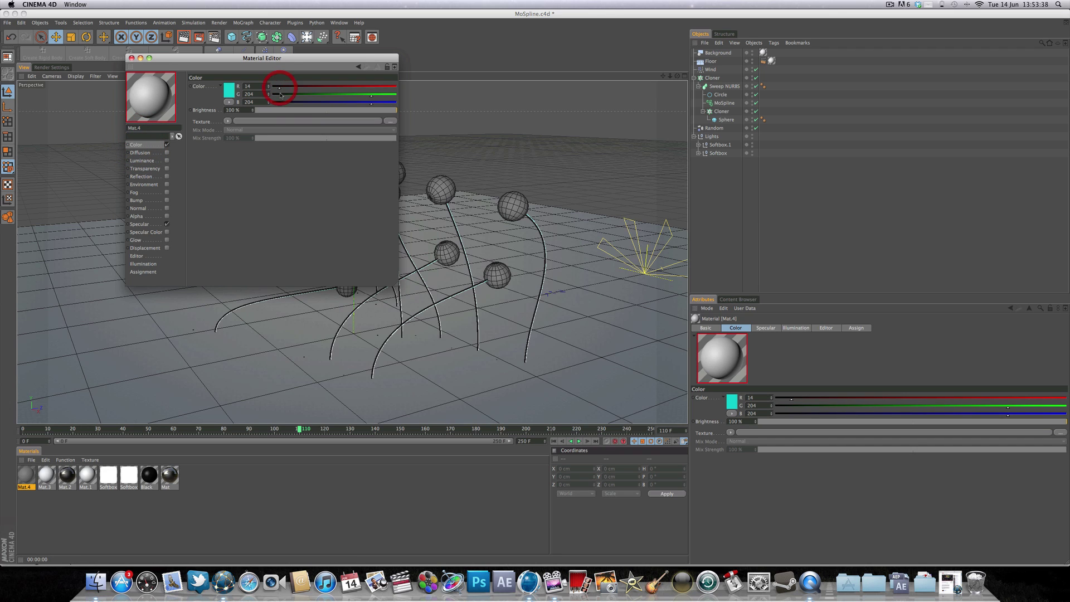
left_click(279, 95)
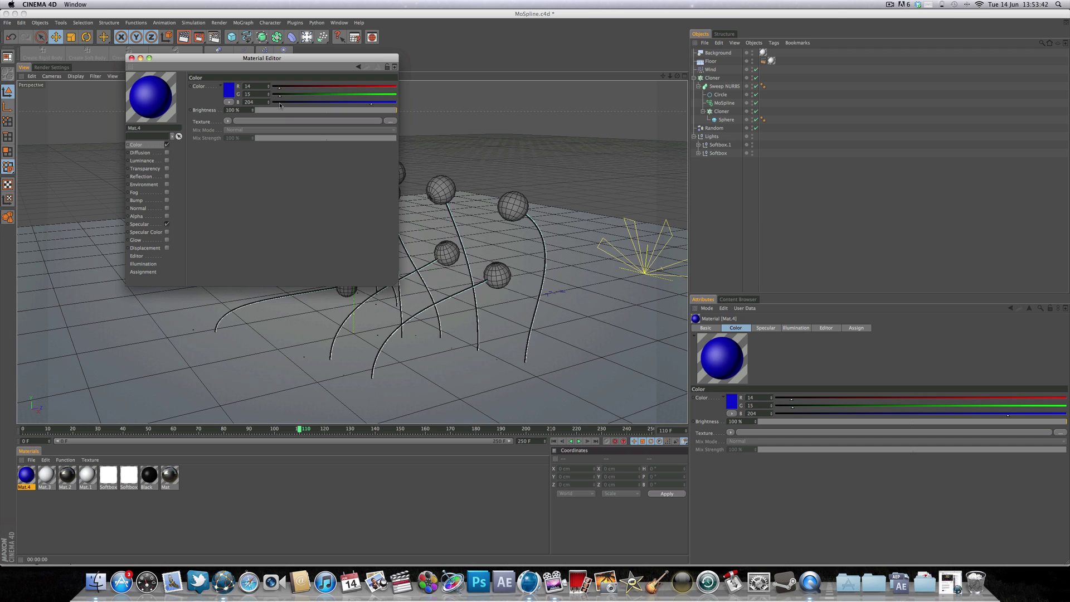
left_click(280, 103)
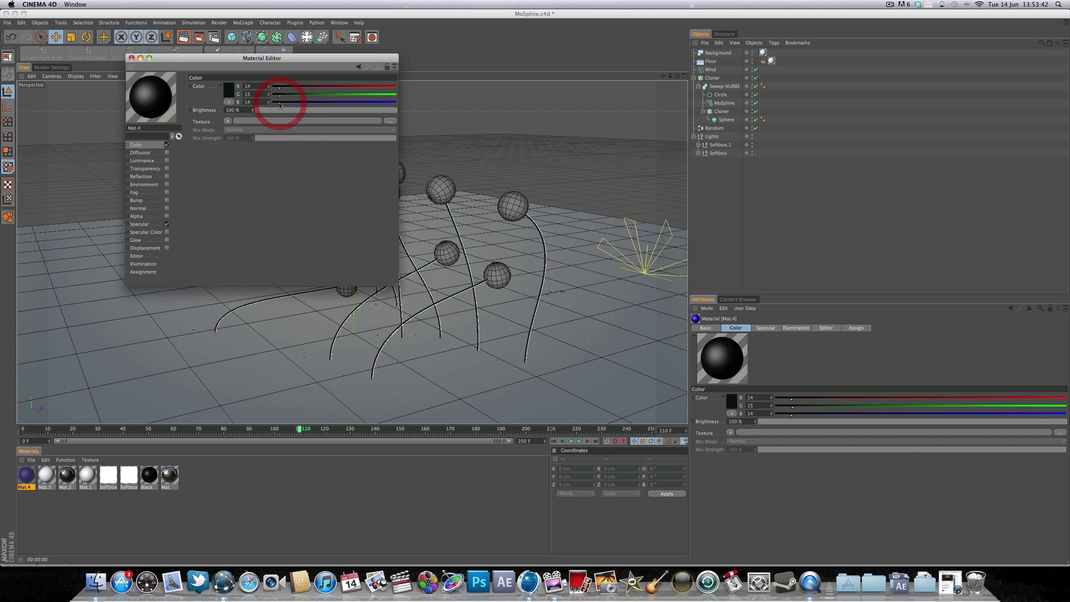
Enable Fresnel-driven reflection on Mat.4 with 40% brightness and 72% mix strength
left_click(147, 177)
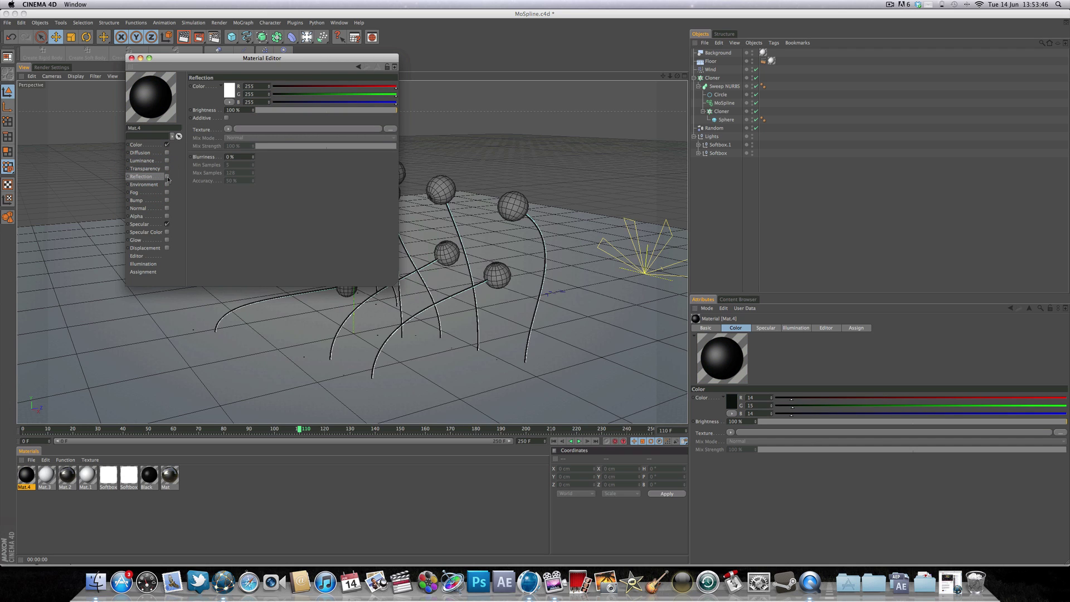
left_click(167, 177)
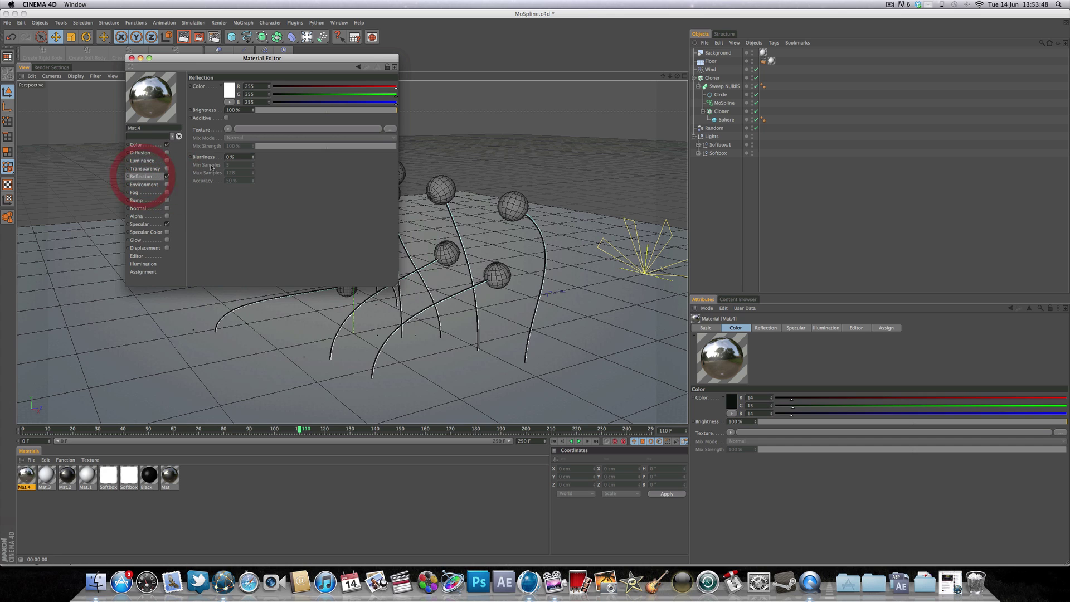
left_click(228, 130)
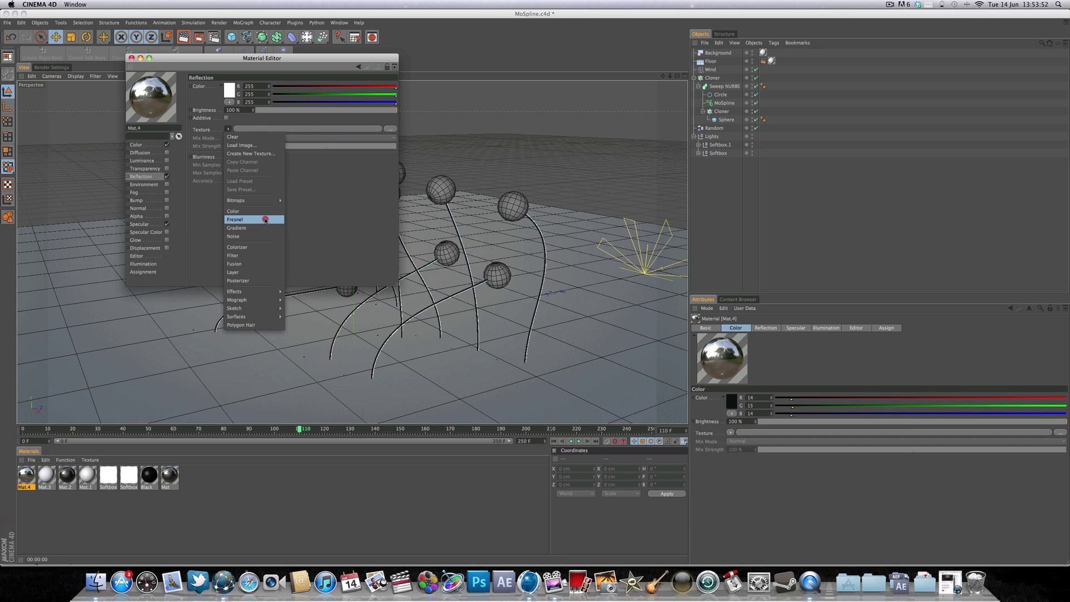
left_click(265, 219)
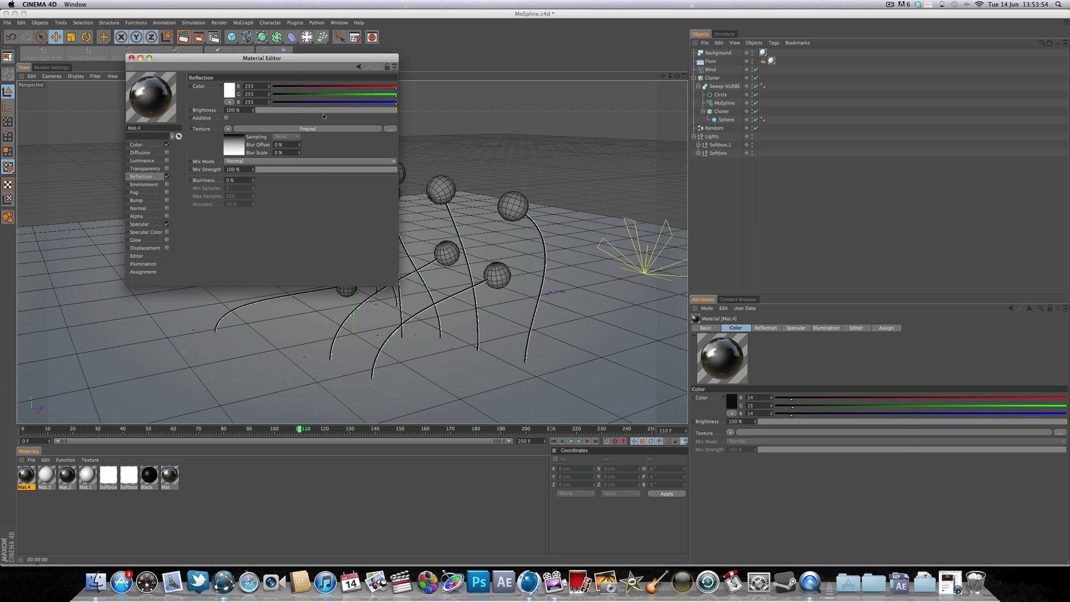
left_click(328, 111)
left_click_drag(328, 114, 312, 110)
left_click_drag(373, 173, 358, 170)
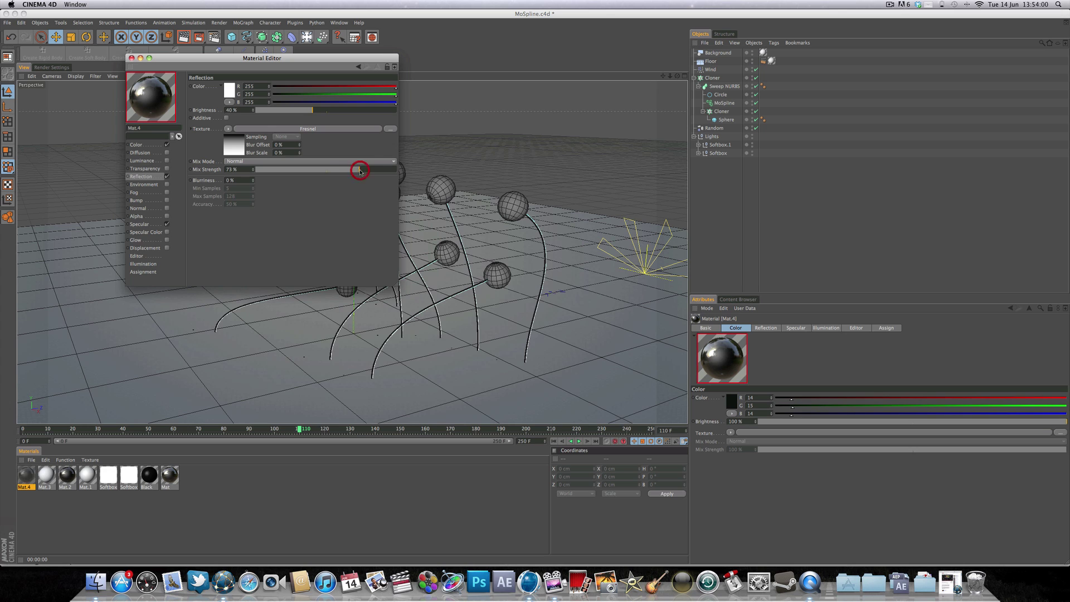
left_click(132, 58)
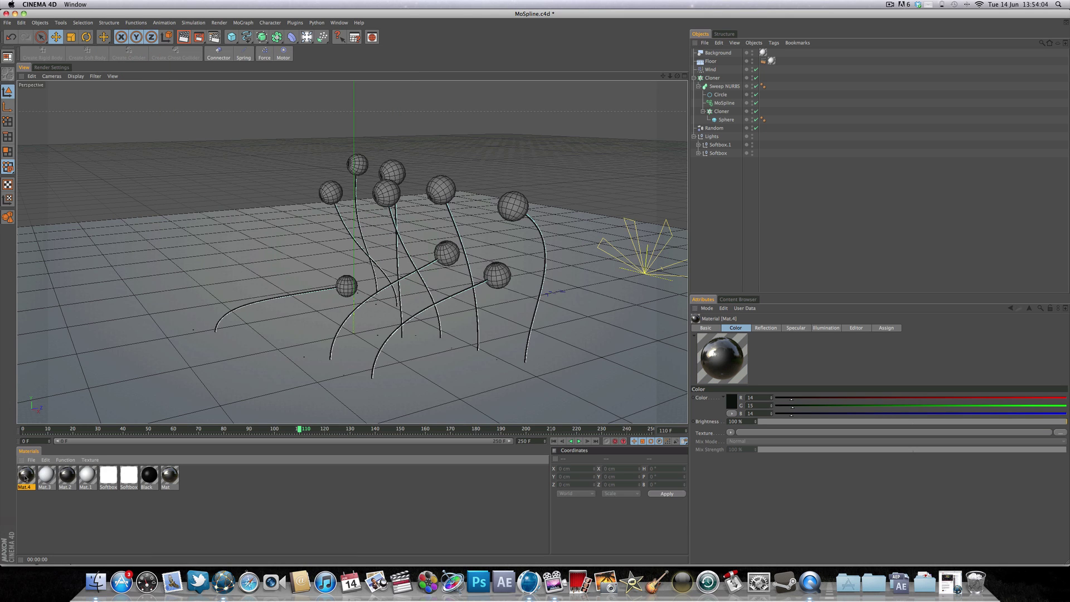
Apply Mat.4 to the Sphere and render a region around the spheres
left_click_drag(26, 477, 731, 119)
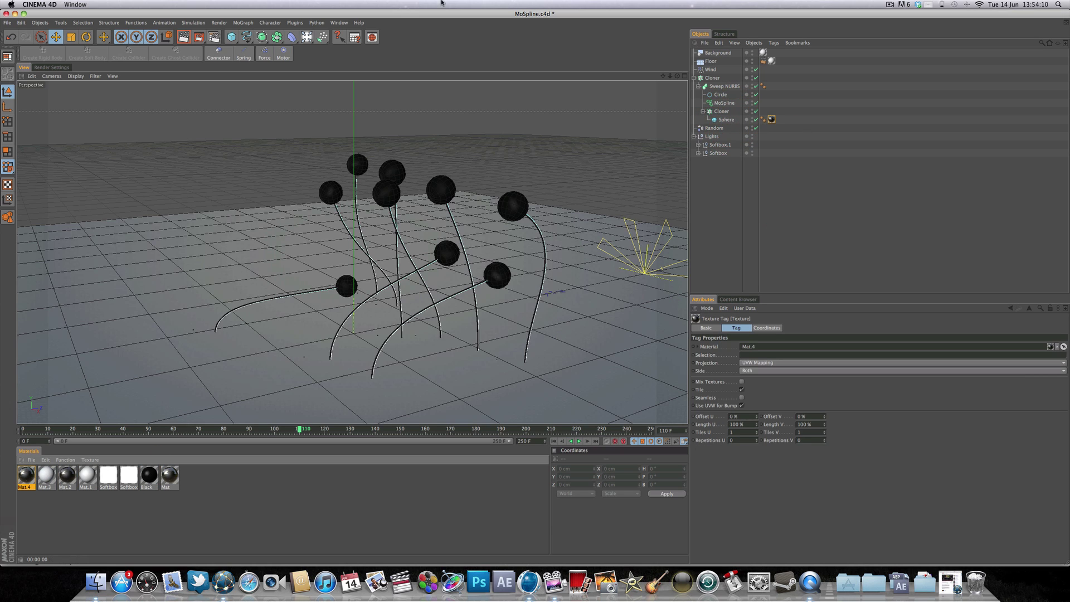
left_click_drag(198, 39, 222, 43)
left_click_drag(306, 141, 546, 245)
key("e")
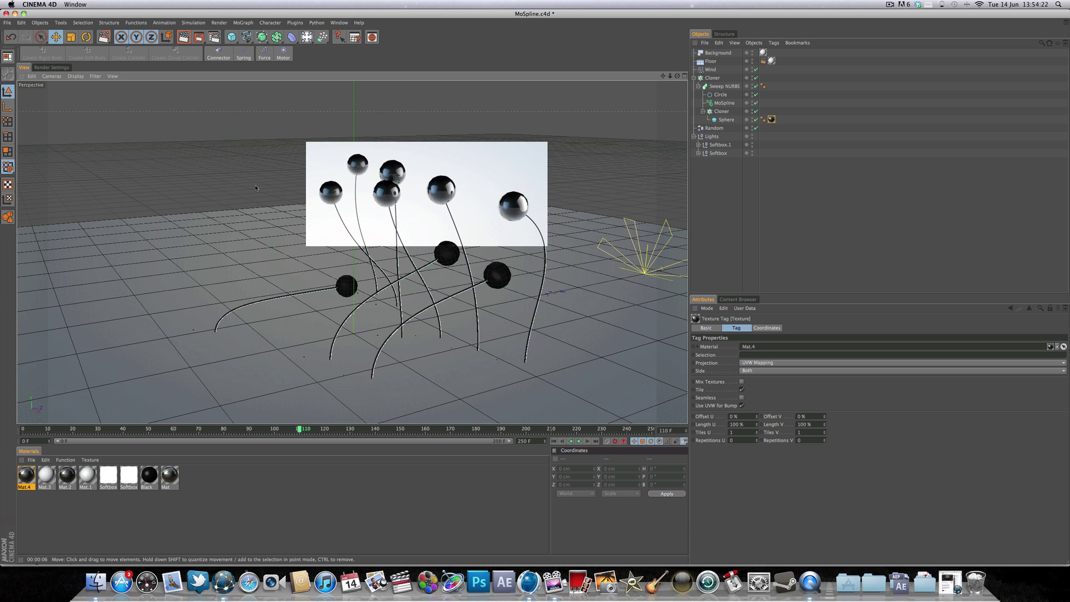
Raise the Sphere's segment count to 30
left_click(726, 120)
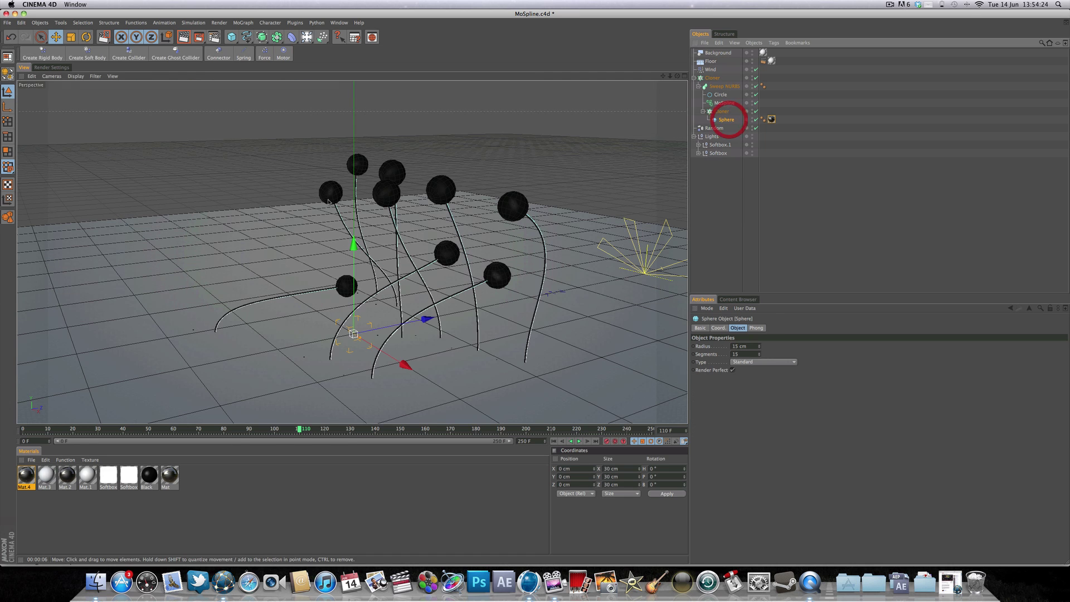
left_click(759, 353)
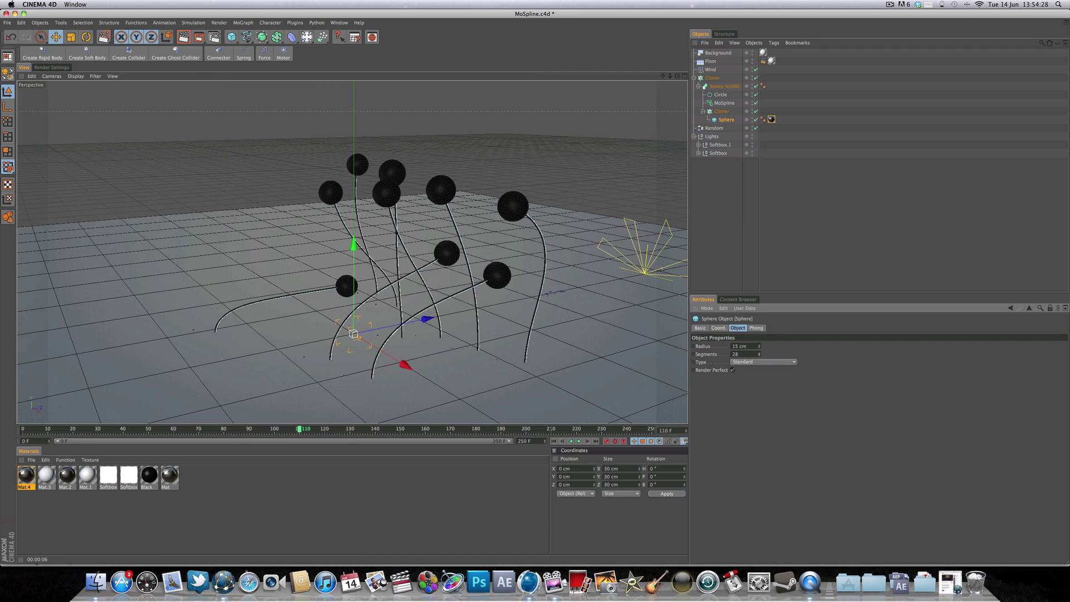
left_click(758, 353)
Apply Mat.4 to the Sweep NURBS stems, undo an accidental move, and rewind to frame 0
left_click_drag(27, 477, 718, 86)
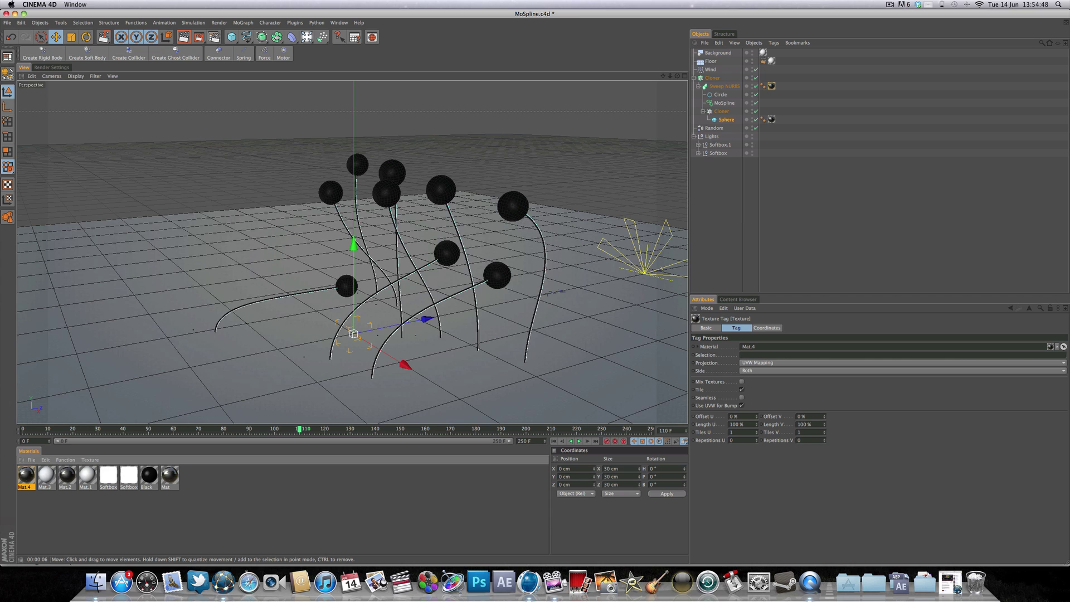
left_click_drag(533, 227, 534, 233)
key("super+z")
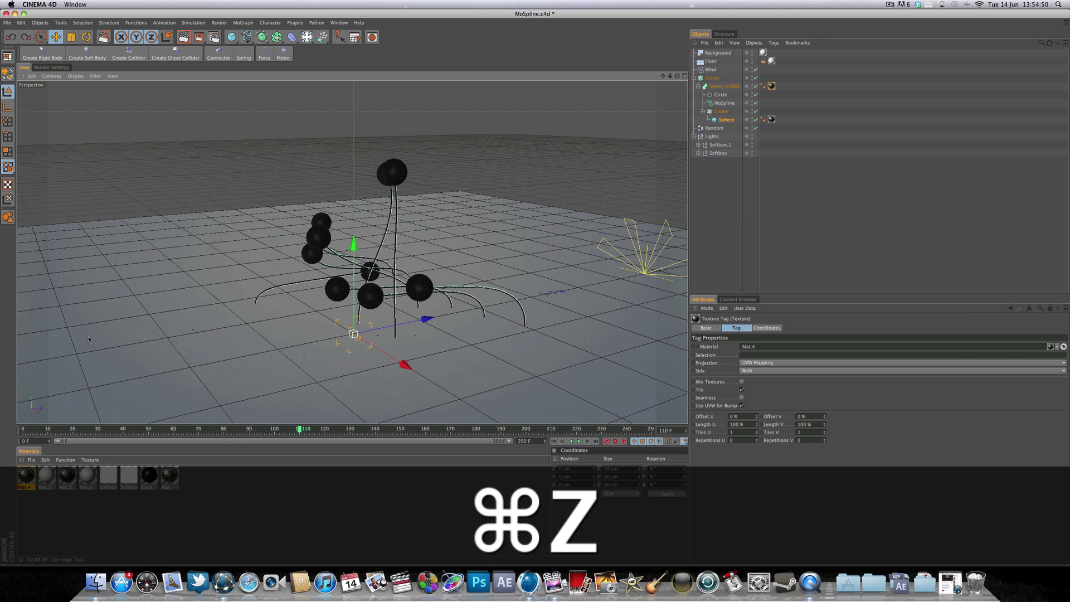
left_click(554, 441)
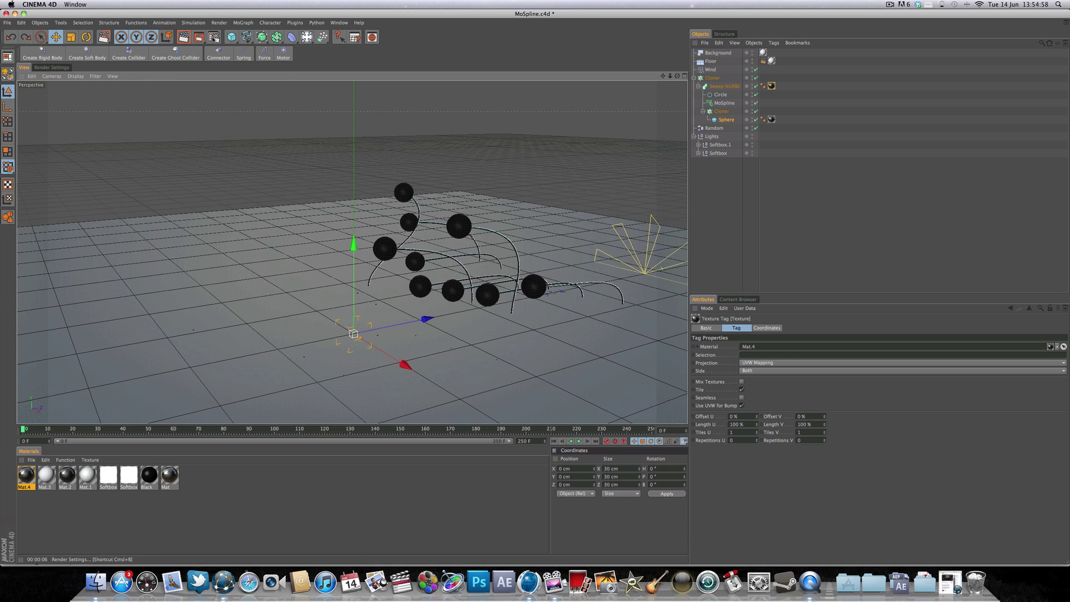
left_click(198, 37)
Render a region covering the black spheres at frame 0
left_click(234, 44)
left_click_drag(359, 94, 558, 363)
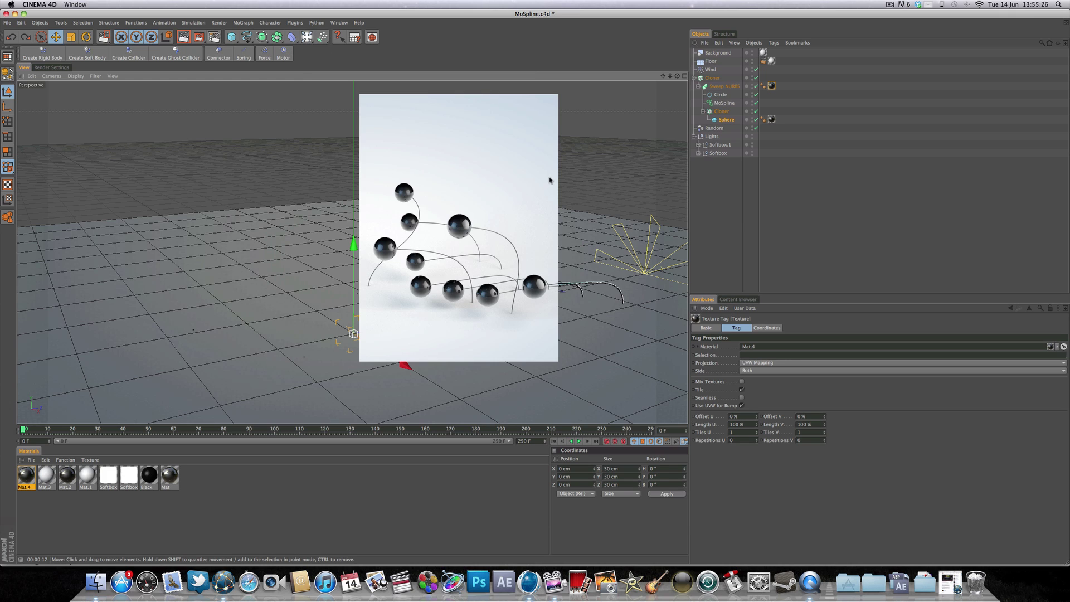
Clear the region render, play the swaying animation to frame 65 and shift the camera
left_click(328, 511)
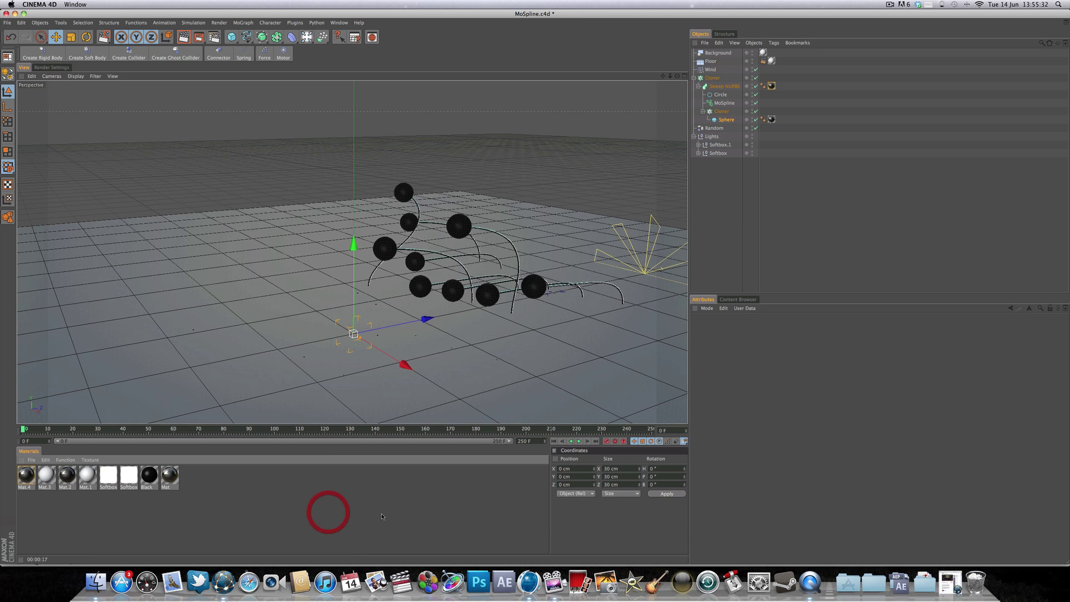
left_click(579, 442)
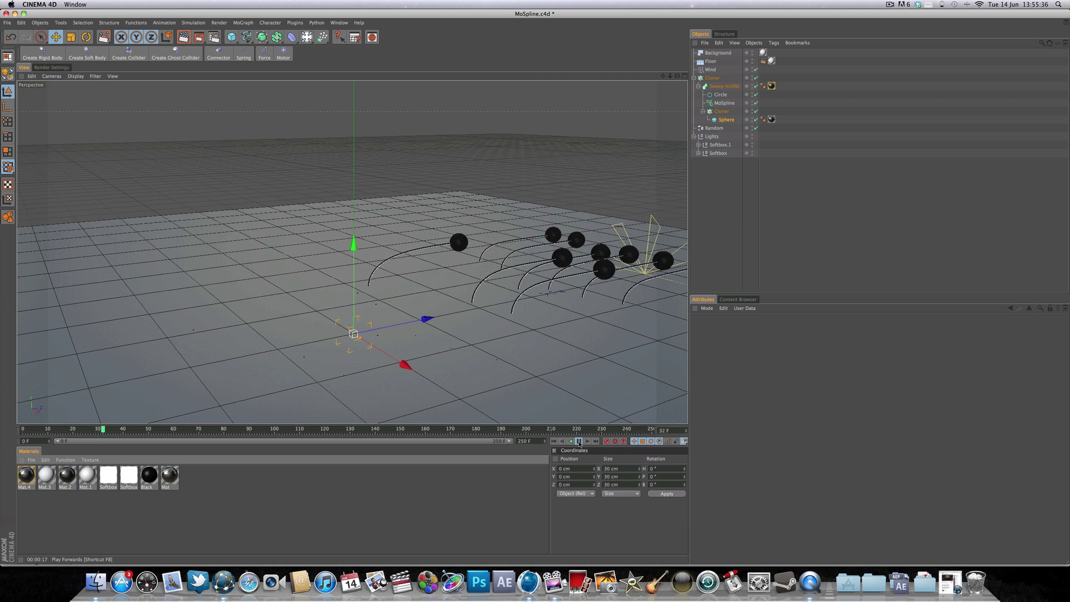
left_click(579, 441)
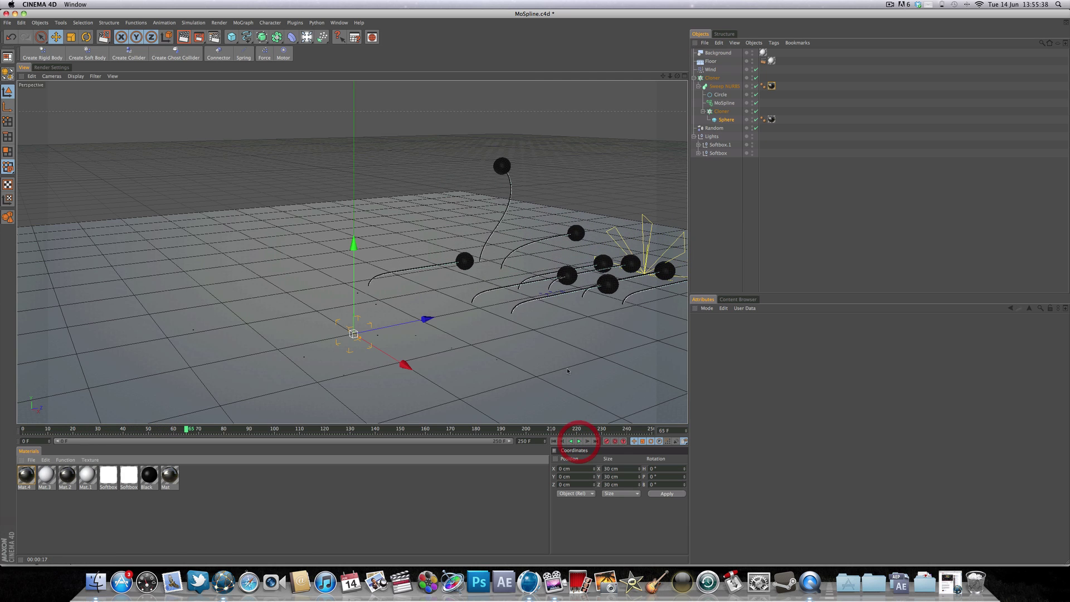
left_click_drag(543, 262, 512, 262, "alt")
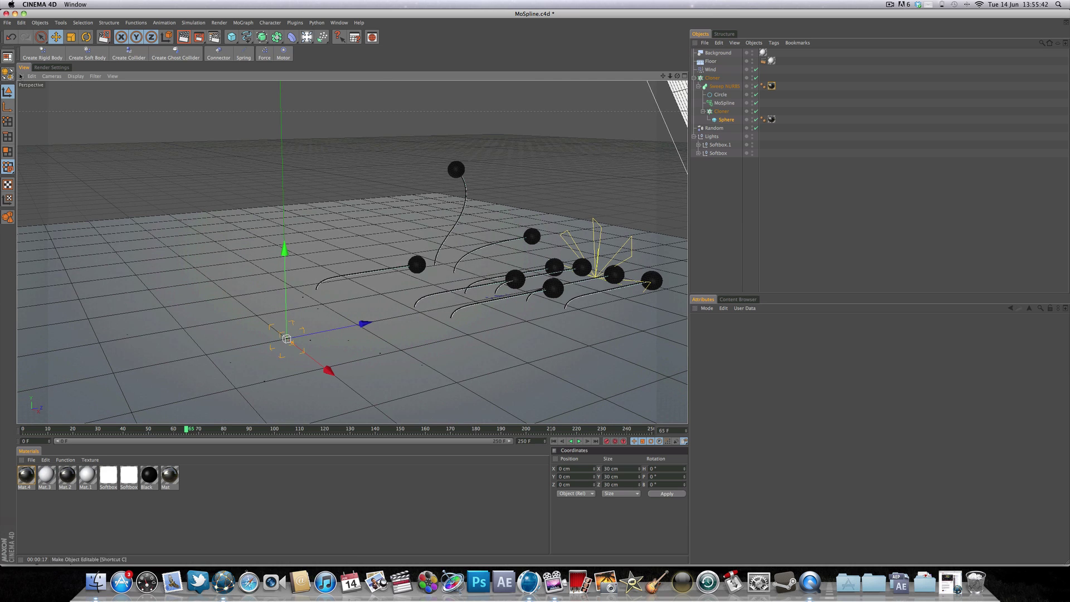
Set the render settings' anti-aliasing mode to Best
left_click(41, 68)
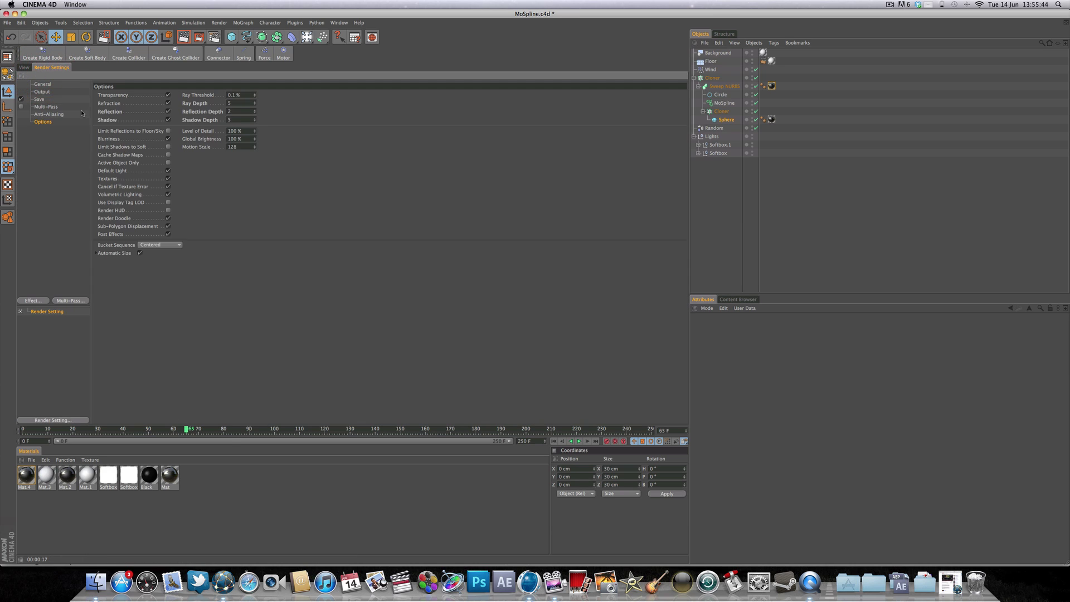
left_click(55, 115)
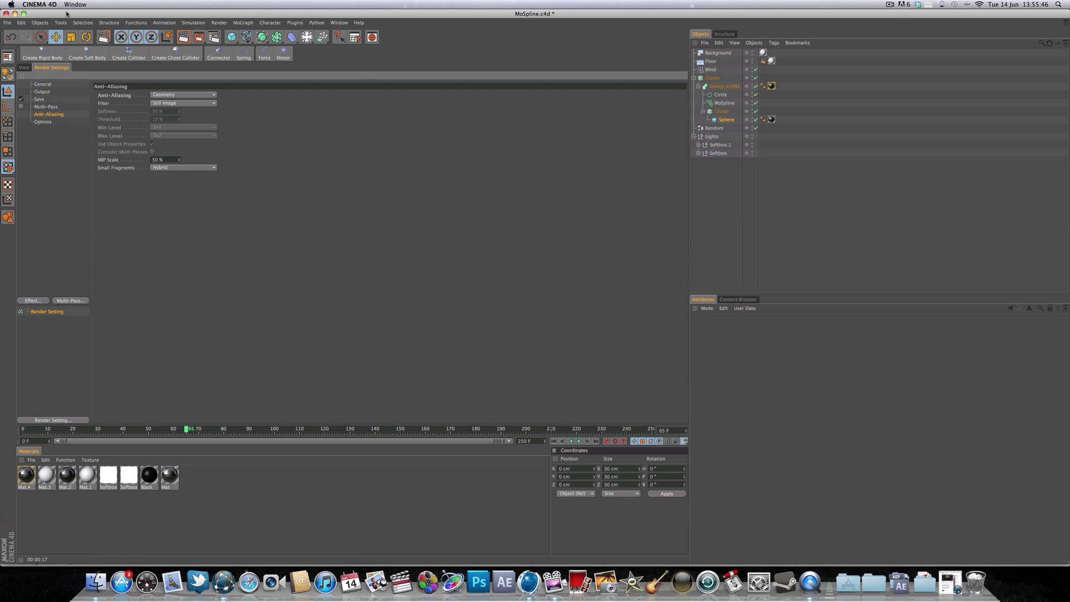
left_click(22, 68)
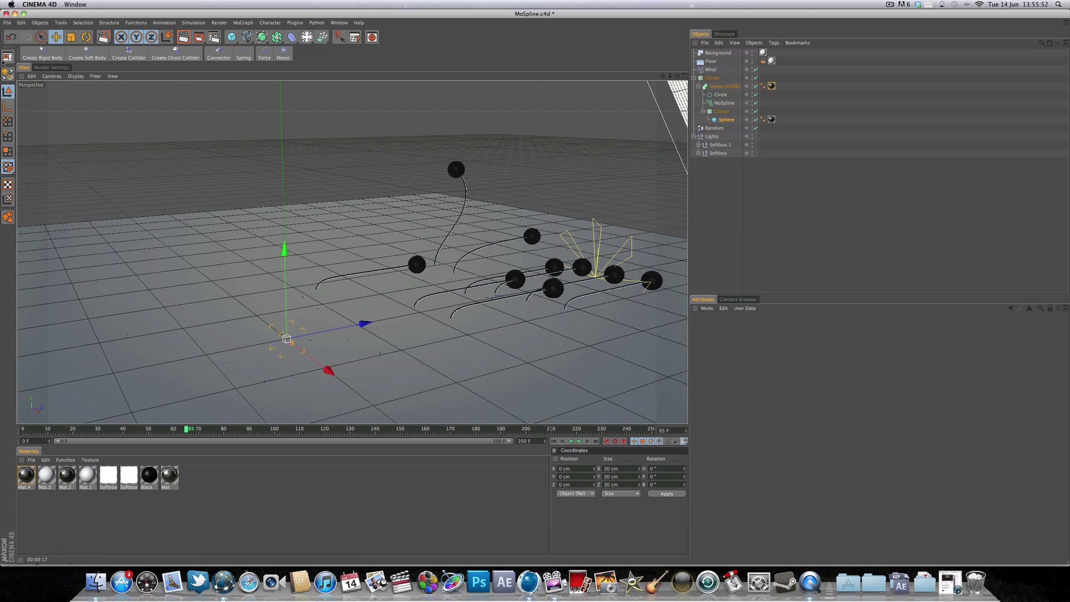
left_click(50, 68)
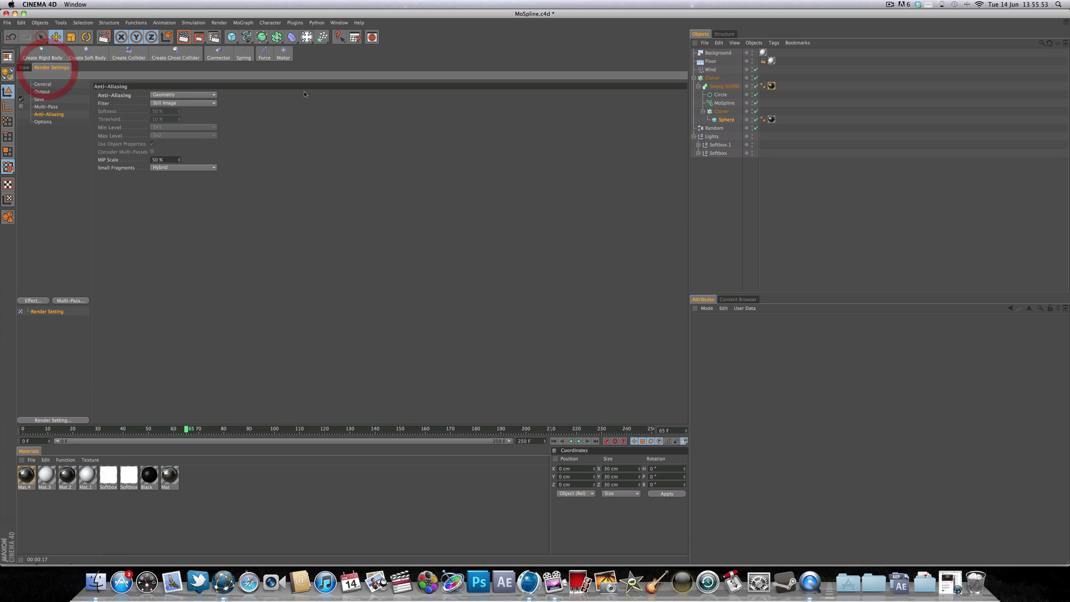
left_click(190, 96)
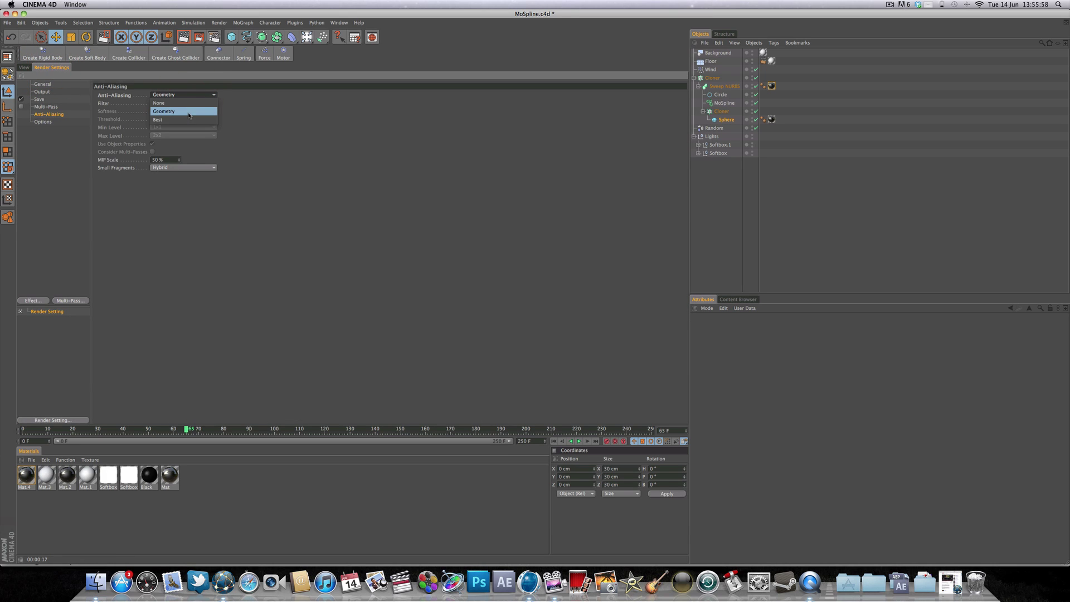
left_click(189, 119)
left_click(258, 132)
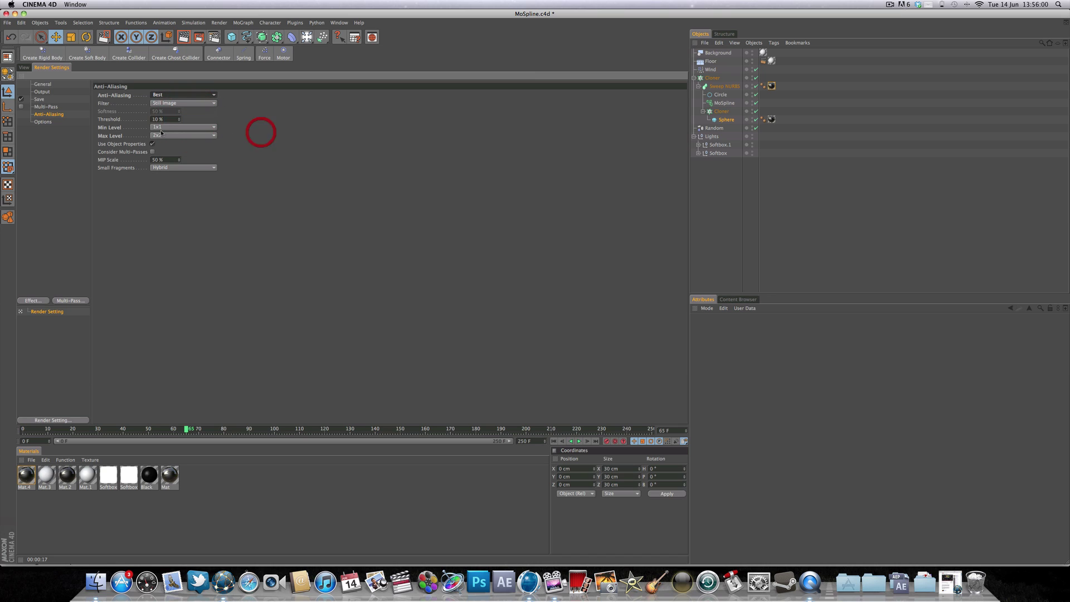